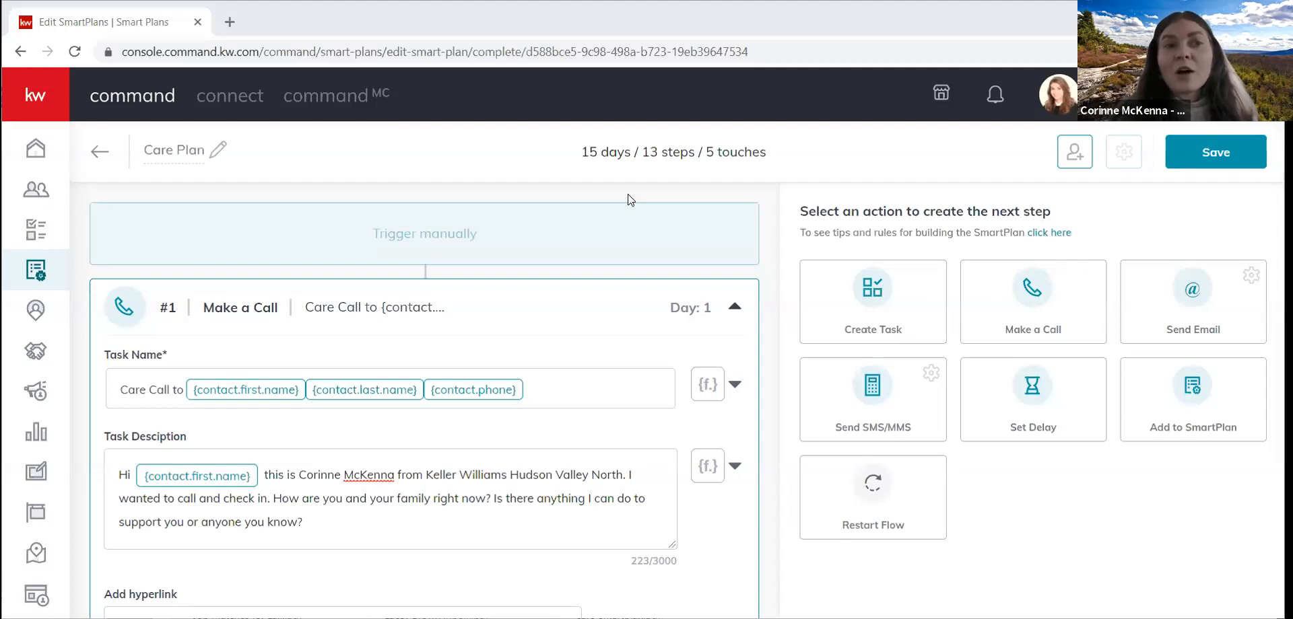
Open the SmartPlans library and browse the ready-made plans it offers
{"action": "left_click", "coordinate": [45, 155]}
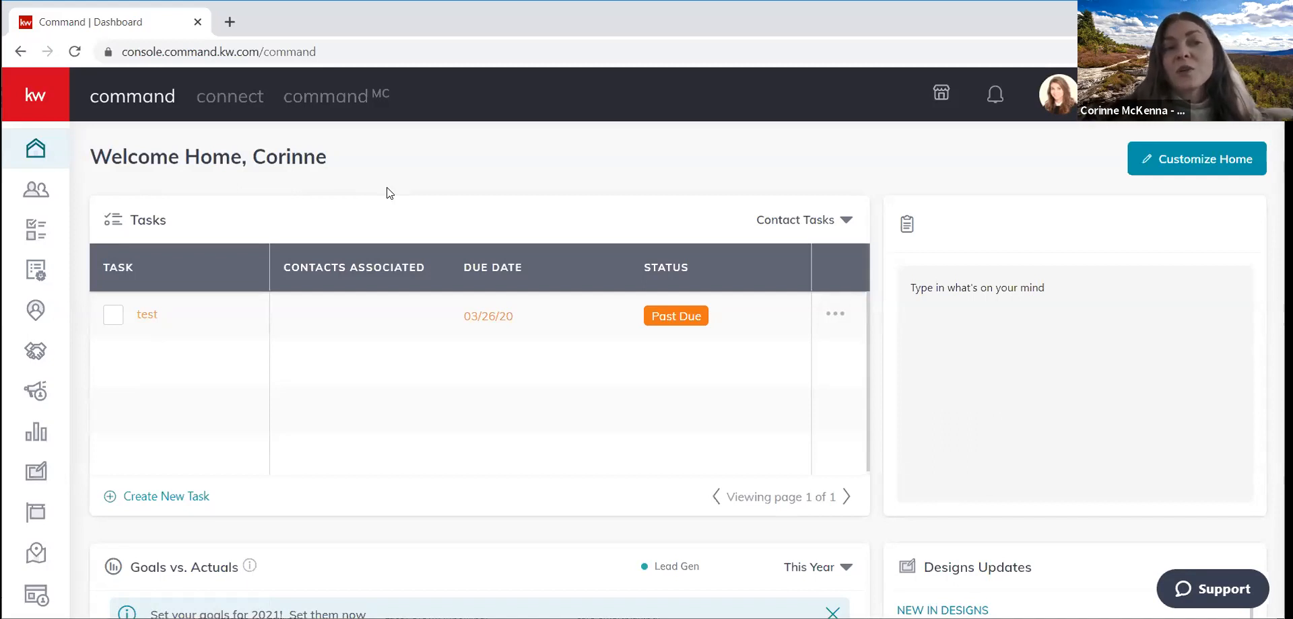
{"action": "left_click", "coordinate": [39, 273]}
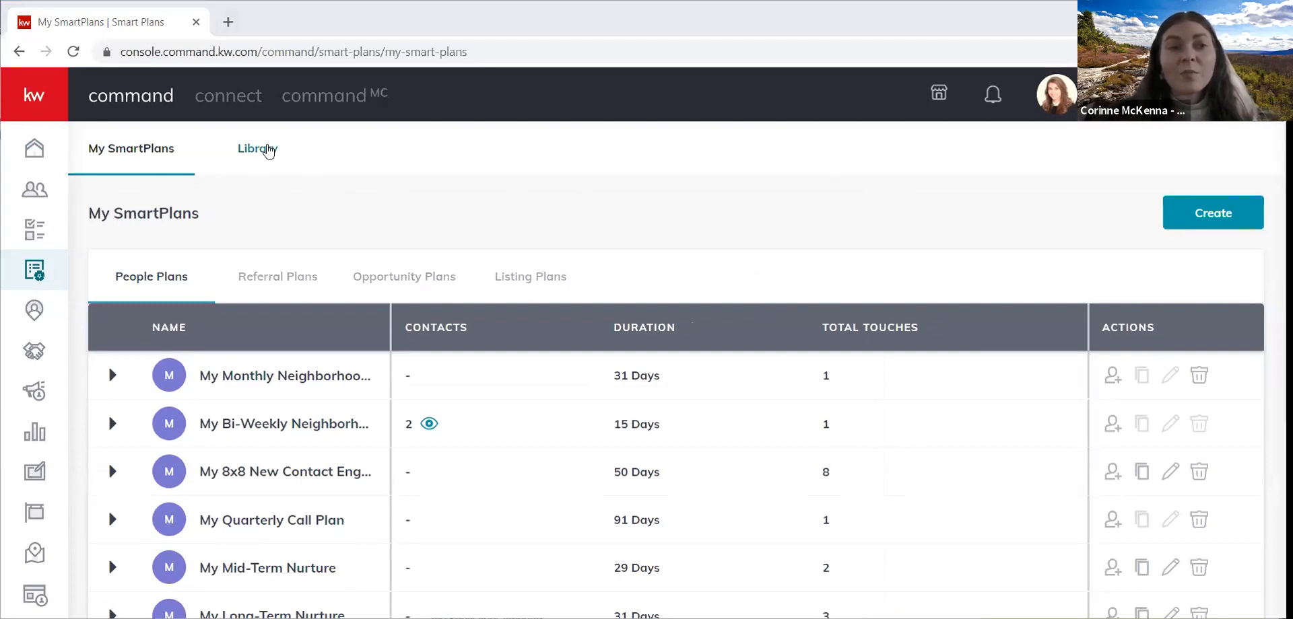
{"action": "left_click", "coordinate": [244, 168]}
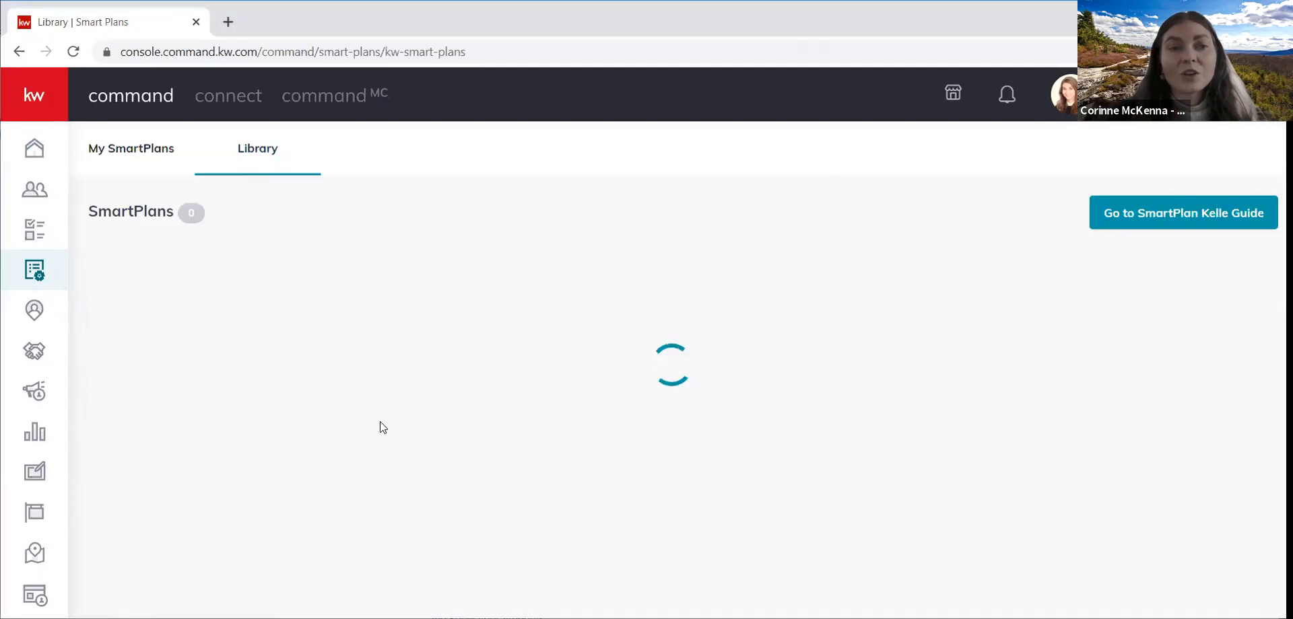
{"action": "scroll", "coordinate": [296, 397], "scroll_direction": "down", "scroll_amount": 3}
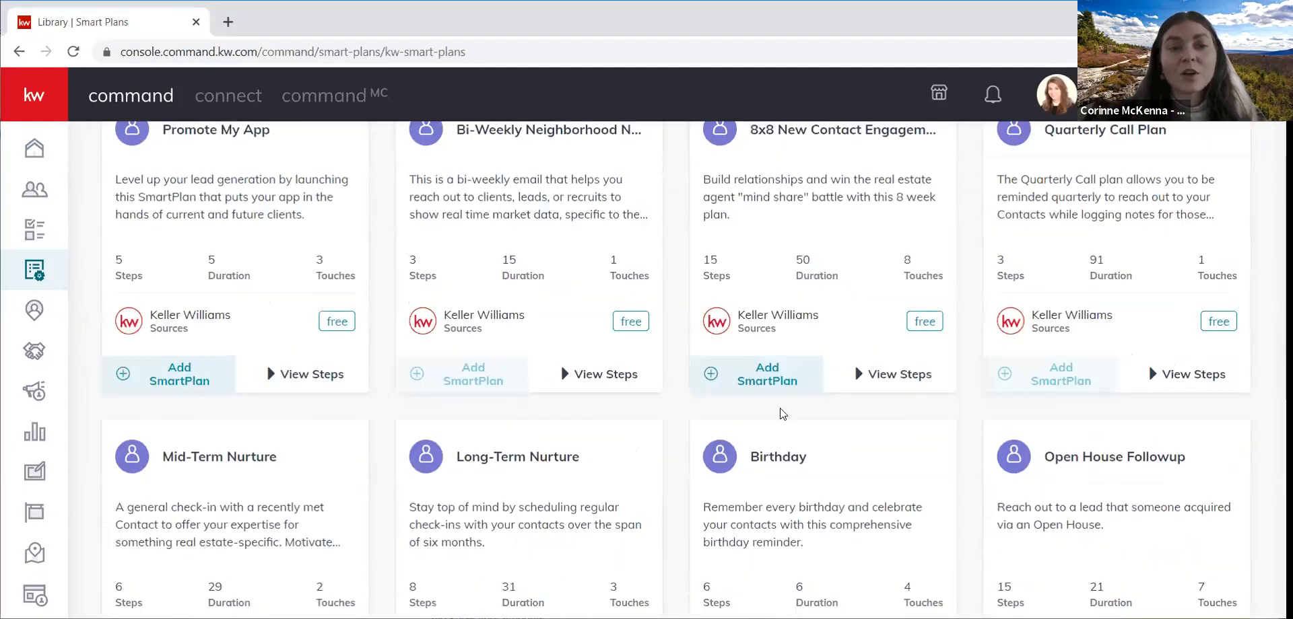
{"action": "scroll", "coordinate": [786, 401], "scroll_direction": "down", "scroll_amount": 5}
{"action": "scroll", "coordinate": [786, 401], "scroll_direction": "up", "scroll_amount": 8}
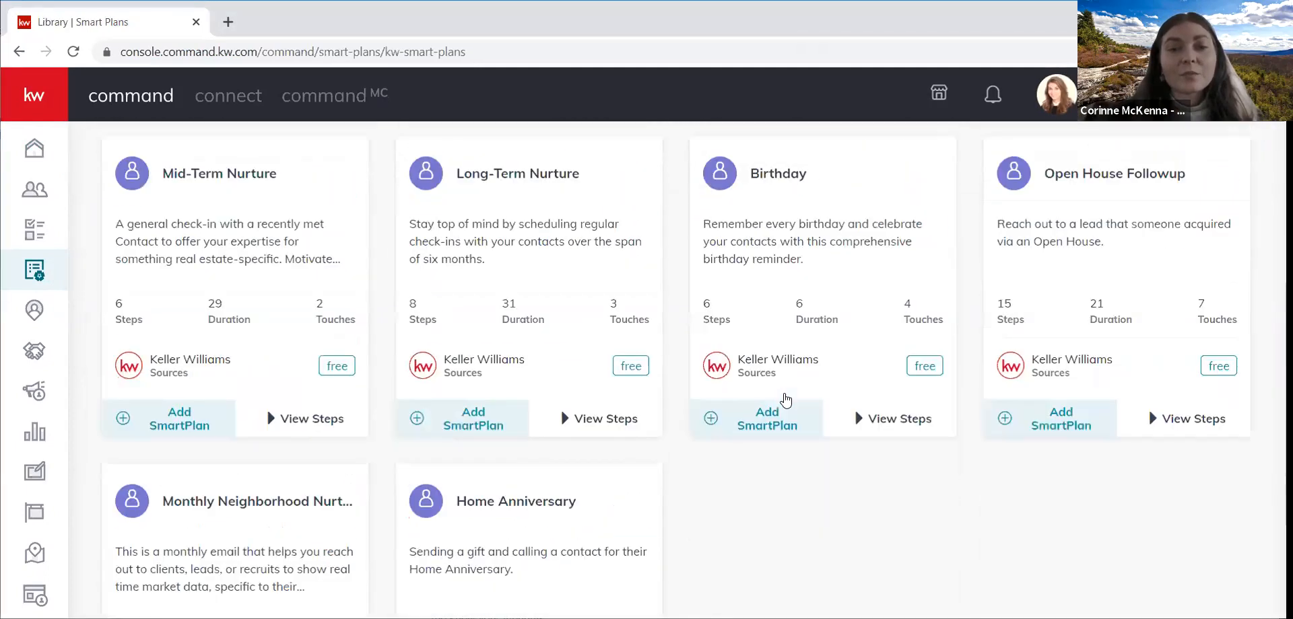
Return to My SmartPlans and look through the list of people plans
{"action": "left_click", "coordinate": [128, 160]}
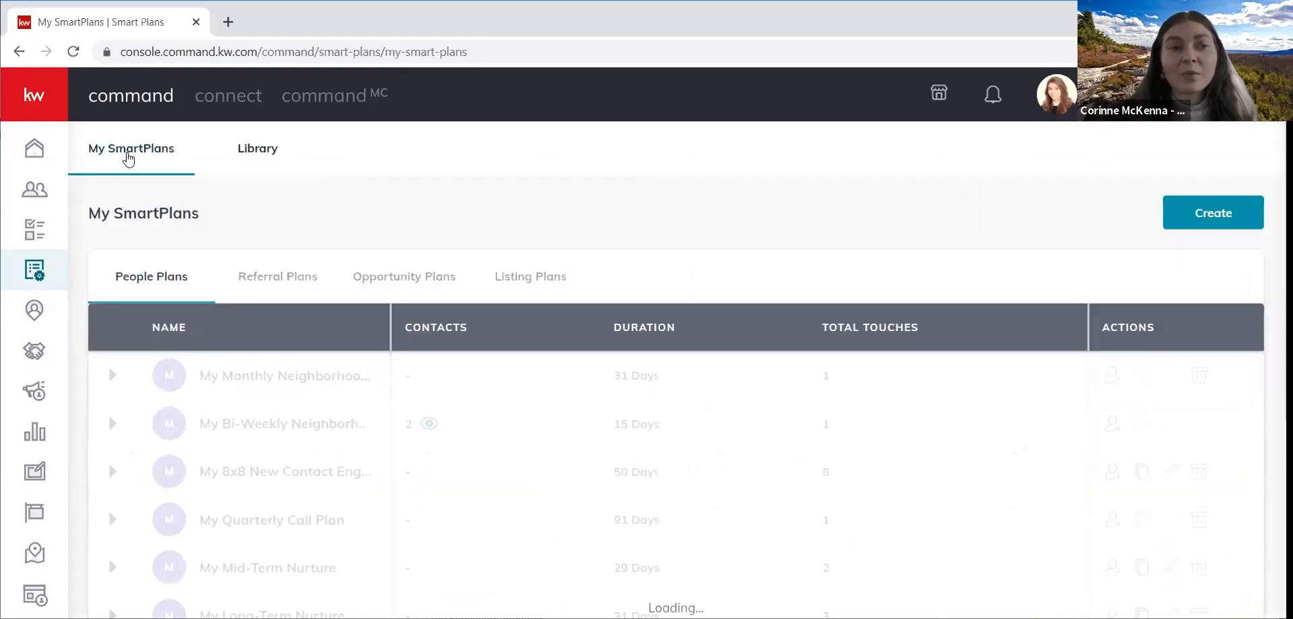
{"action": "scroll", "coordinate": [312, 451], "scroll_direction": "down", "scroll_amount": 4}
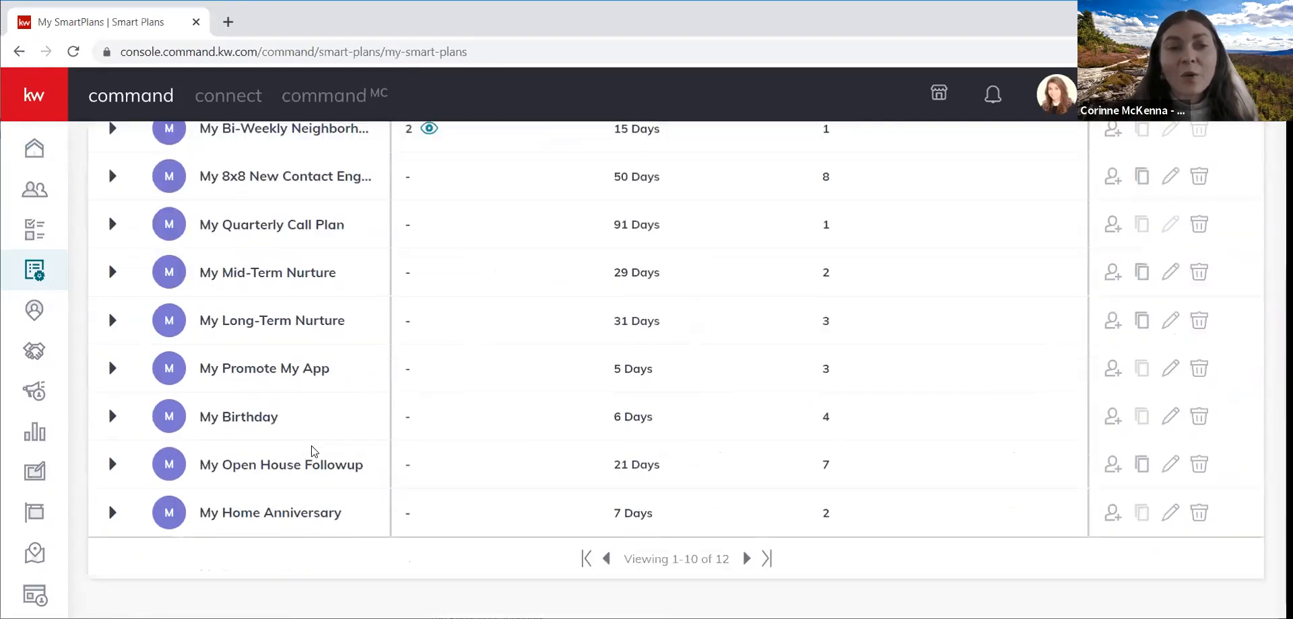
{"action": "scroll", "coordinate": [312, 451], "scroll_direction": "up", "scroll_amount": 4}
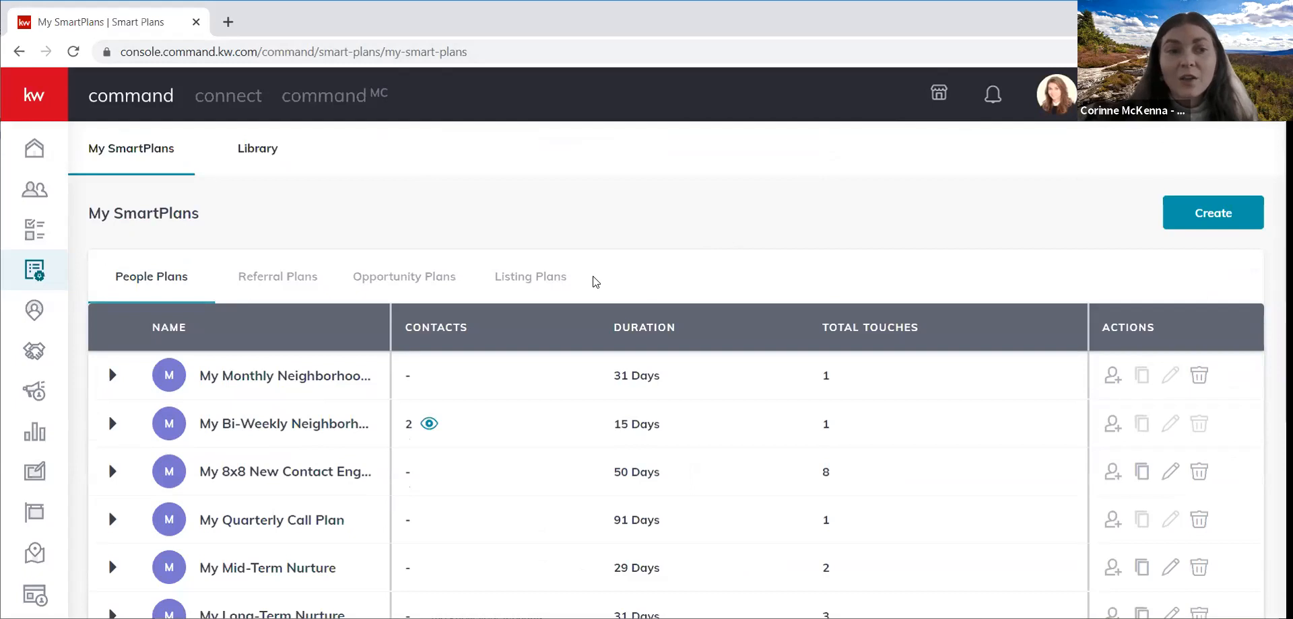
{"action": "scroll", "coordinate": [258, 401], "scroll_direction": "down", "scroll_amount": 2}
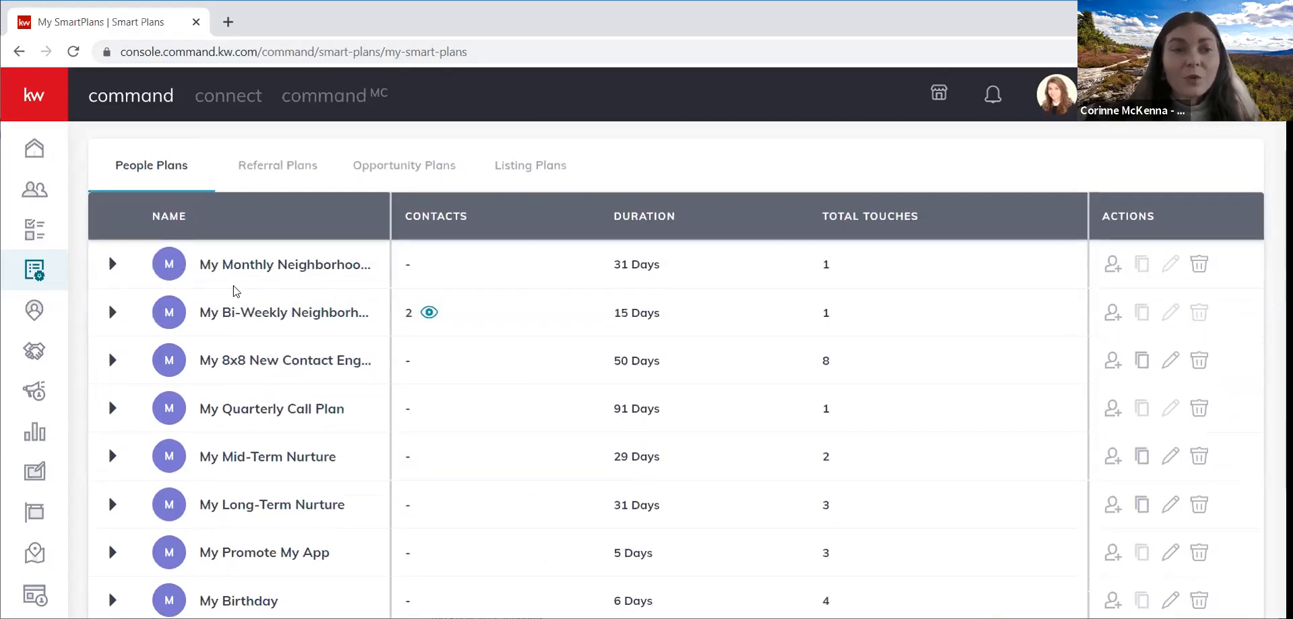
Expand the My Bi-Weekly Neighborhood plan to review its trigger, steps and available actions
{"action": "left_click", "coordinate": [105, 319]}
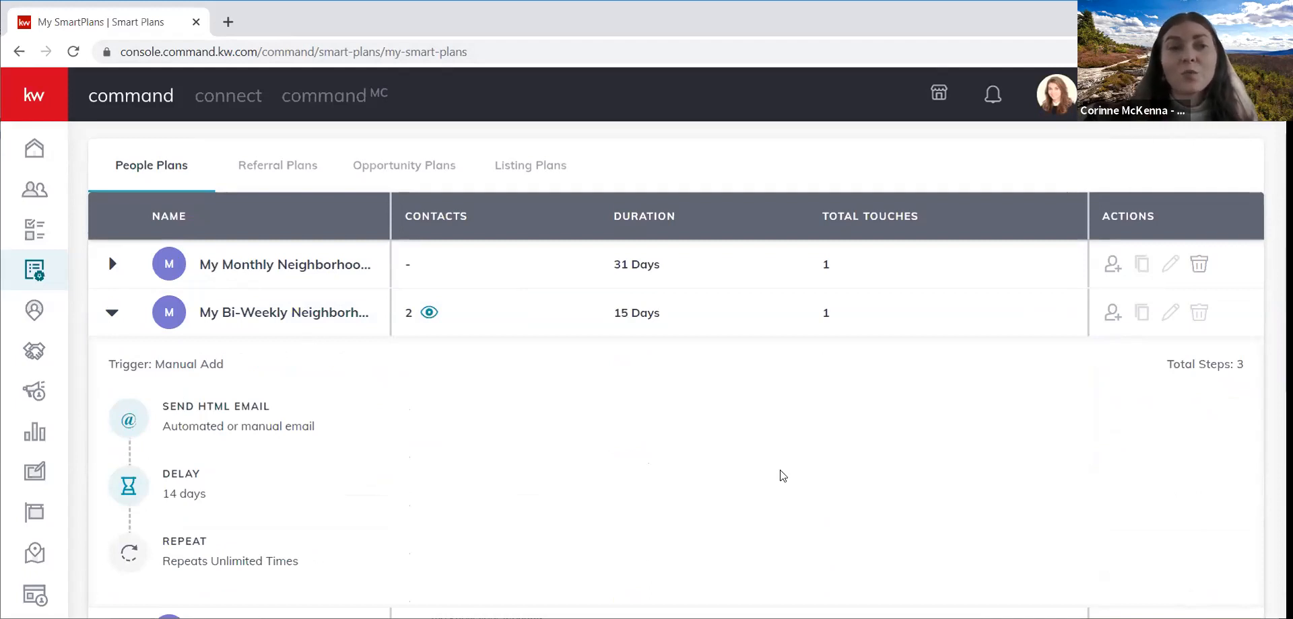
{"action": "scroll", "coordinate": [781, 476], "scroll_direction": "up", "scroll_amount": 2}
{"action": "scroll", "coordinate": [781, 476], "scroll_direction": "down", "scroll_amount": 1}
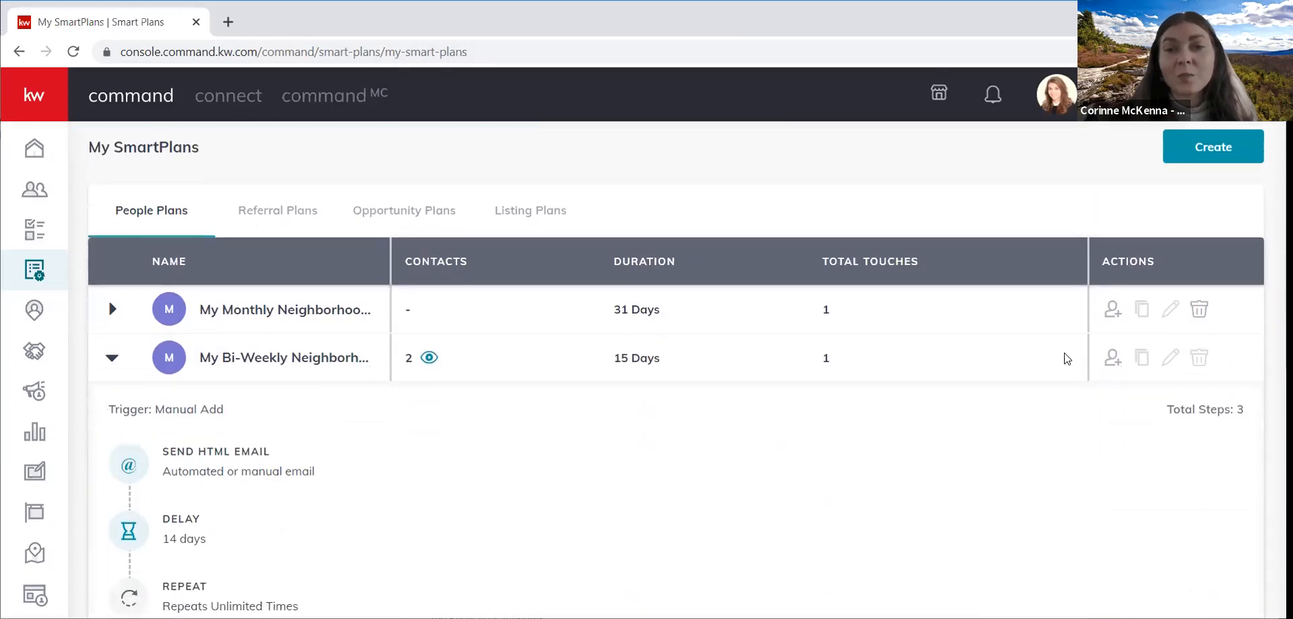
{"action": "scroll", "coordinate": [421, 324], "scroll_direction": "up", "scroll_amount": 1}
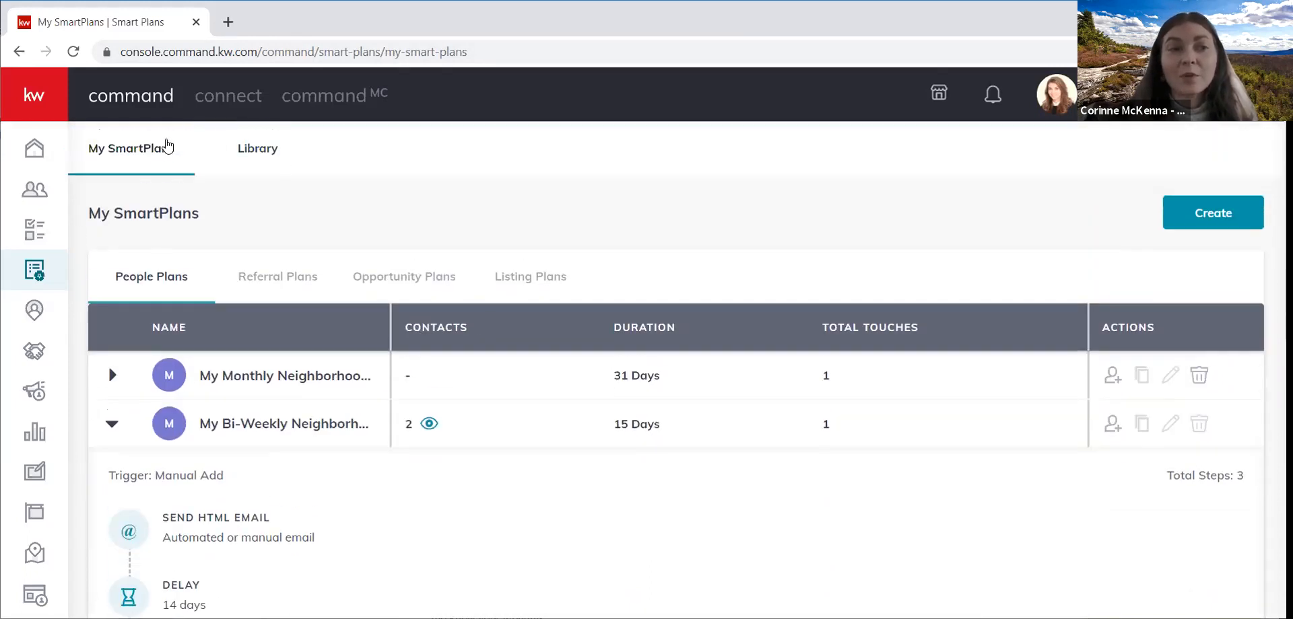
{"action": "scroll", "coordinate": [877, 552], "scroll_direction": "down", "scroll_amount": 1}
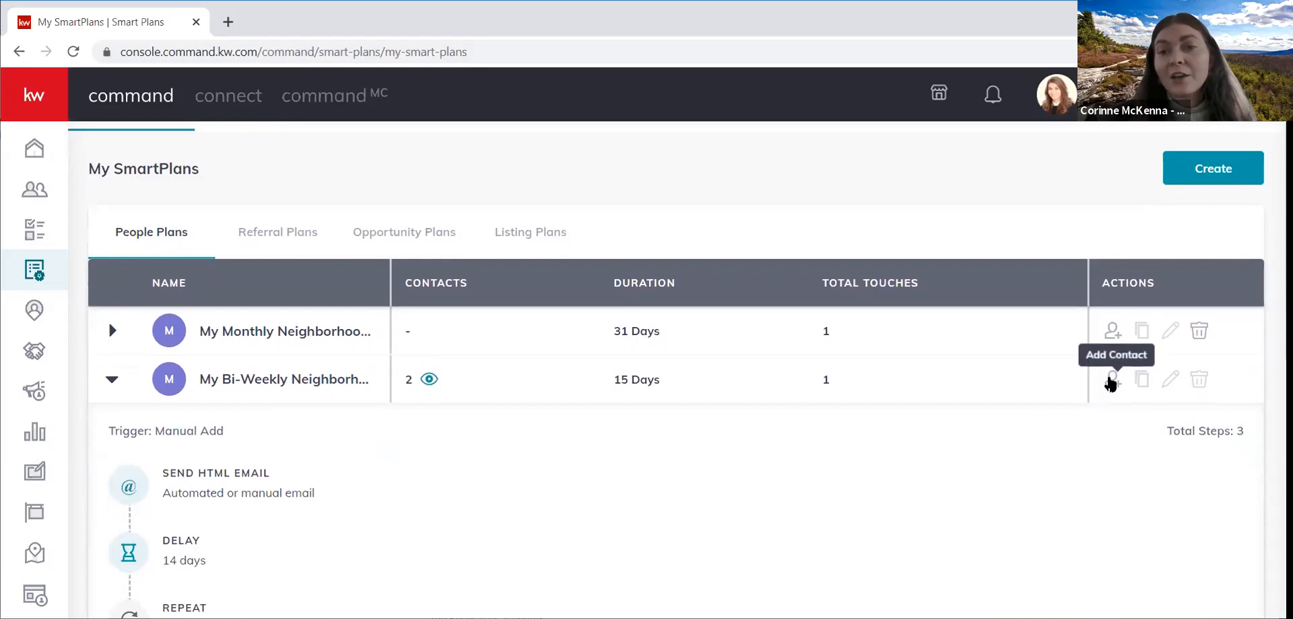
Start adding contacts to the My Bi-Weekly Neighborhood Nurture plan and try filtering them by the Bought and Agent tags
{"action": "left_click", "coordinate": [1111, 381]}
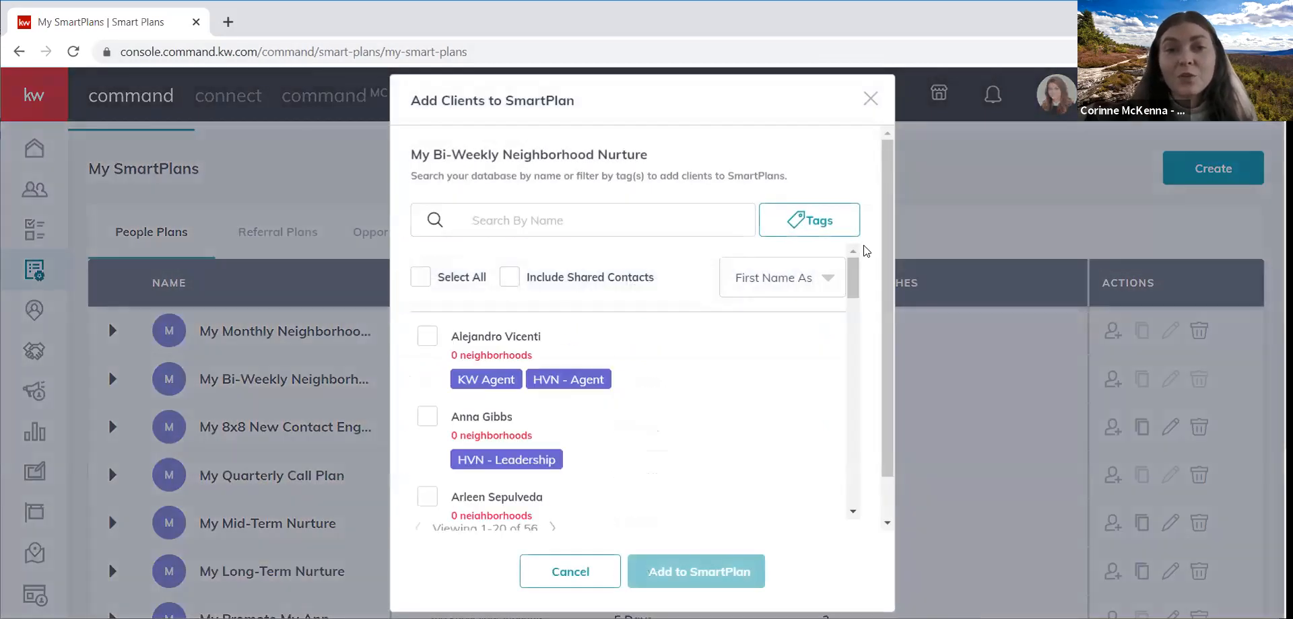
{"action": "left_click", "coordinate": [801, 221]}
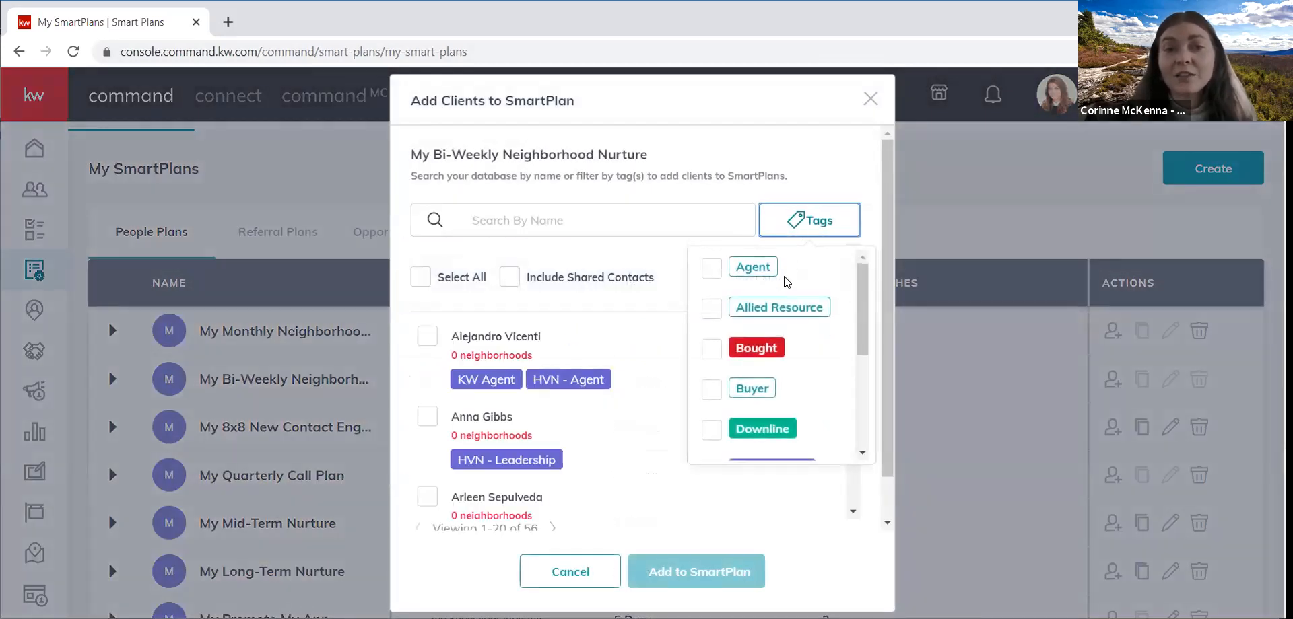
{"action": "left_click", "coordinate": [719, 352]}
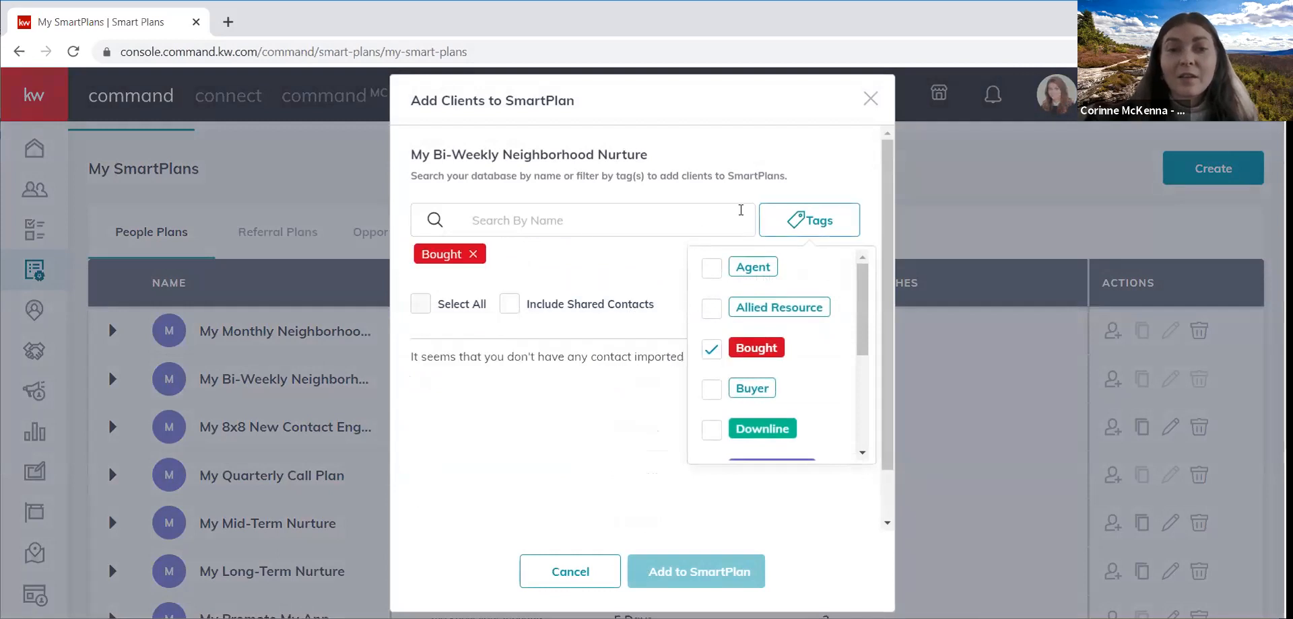
{"action": "left_click", "coordinate": [704, 272]}
{"action": "left_click", "coordinate": [708, 350]}
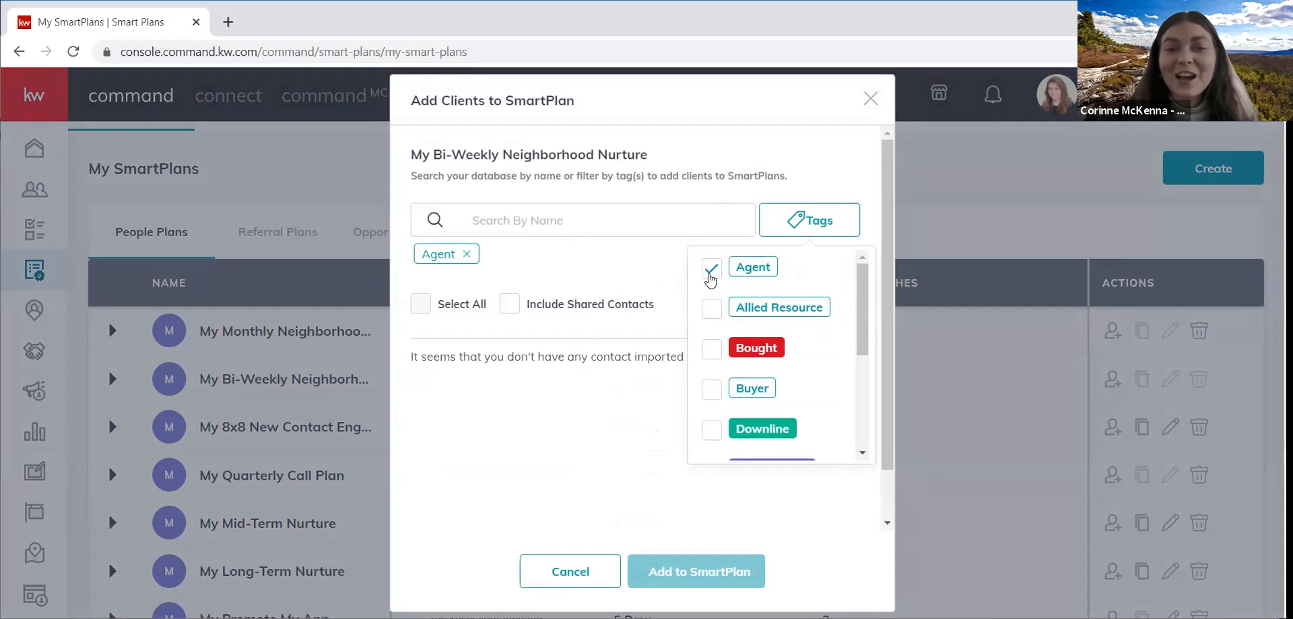
{"action": "left_click", "coordinate": [710, 271]}
Filter the contacts by the HVN - Agent tag, select all of them and review the selection
{"action": "scroll", "coordinate": [721, 418], "scroll_direction": "down", "scroll_amount": 3}
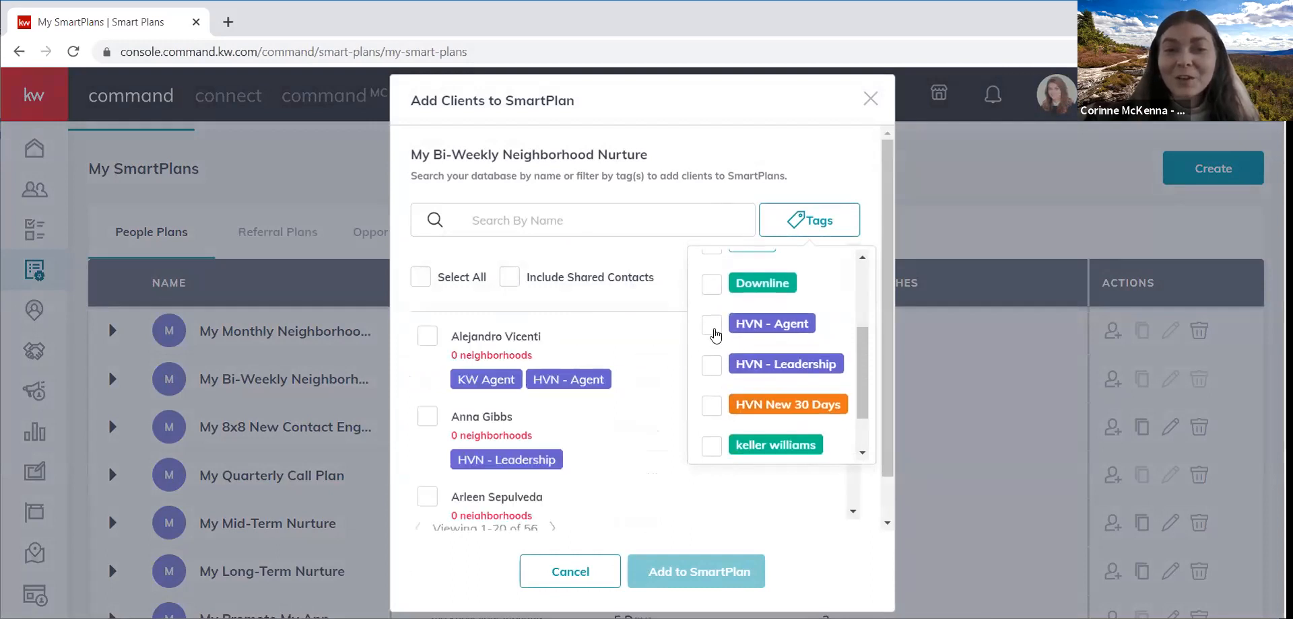
{"action": "left_click", "coordinate": [711, 325]}
{"action": "left_click", "coordinate": [648, 282]}
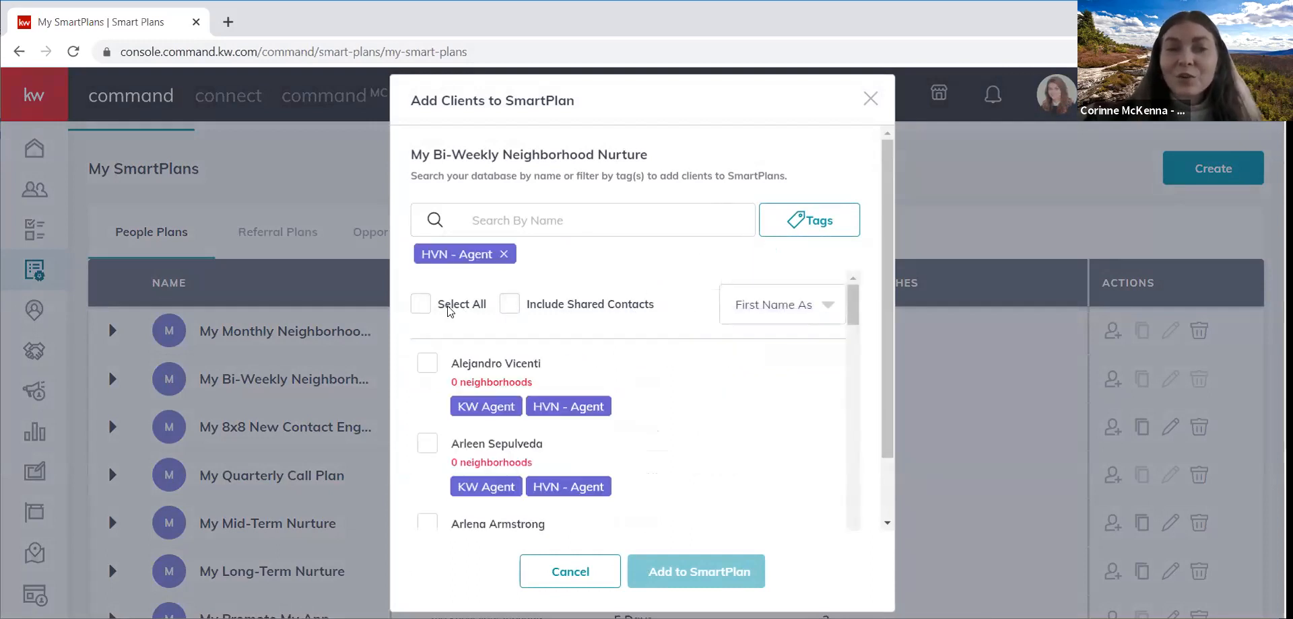
{"action": "left_click", "coordinate": [422, 303]}
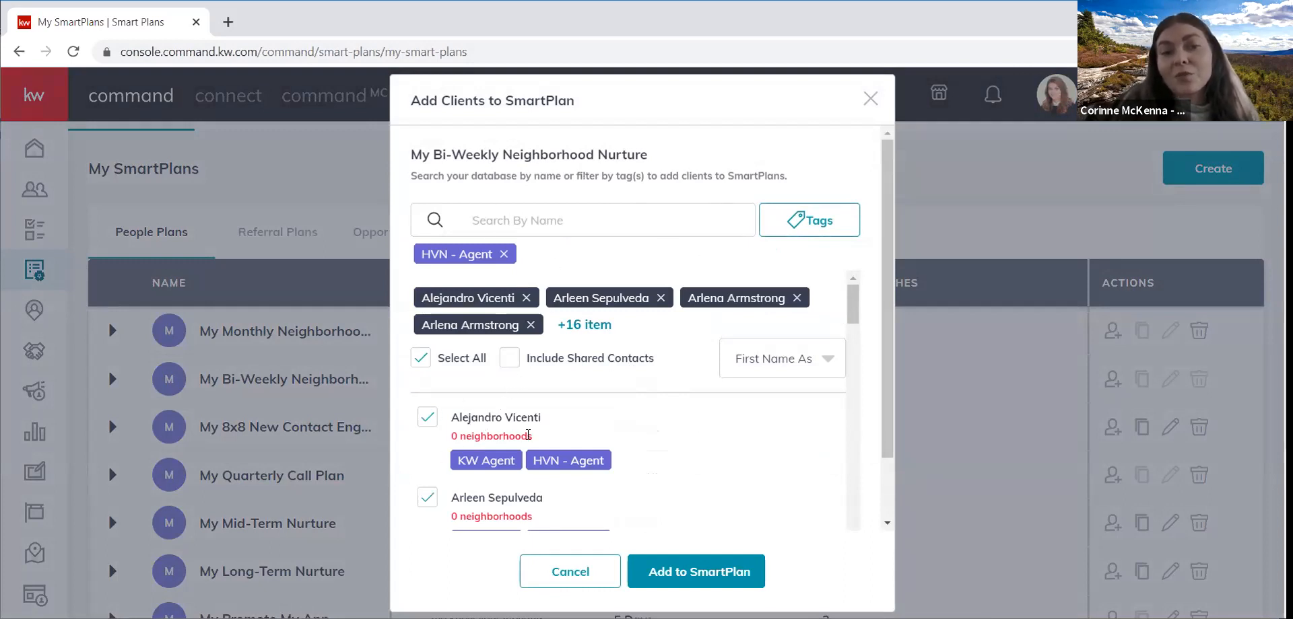
{"action": "scroll", "coordinate": [528, 426], "scroll_direction": "down", "scroll_amount": 3}
{"action": "scroll", "coordinate": [531, 427], "scroll_direction": "down", "scroll_amount": 5}
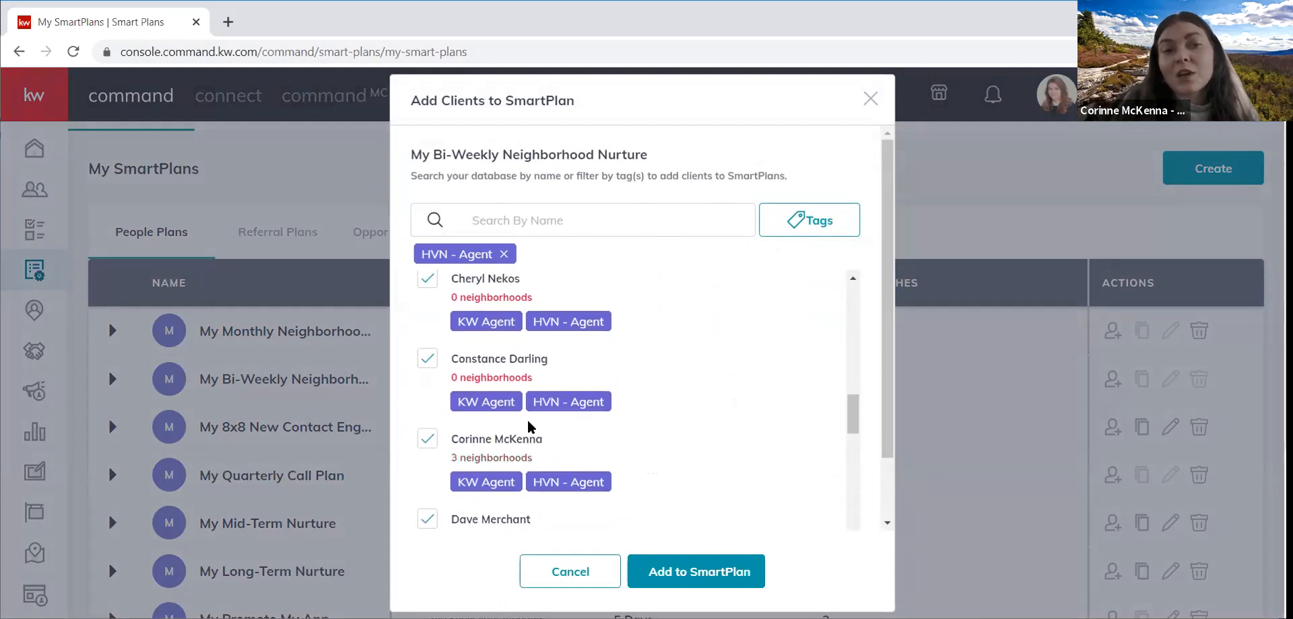
{"action": "scroll", "coordinate": [522, 417], "scroll_direction": "up", "scroll_amount": 10}
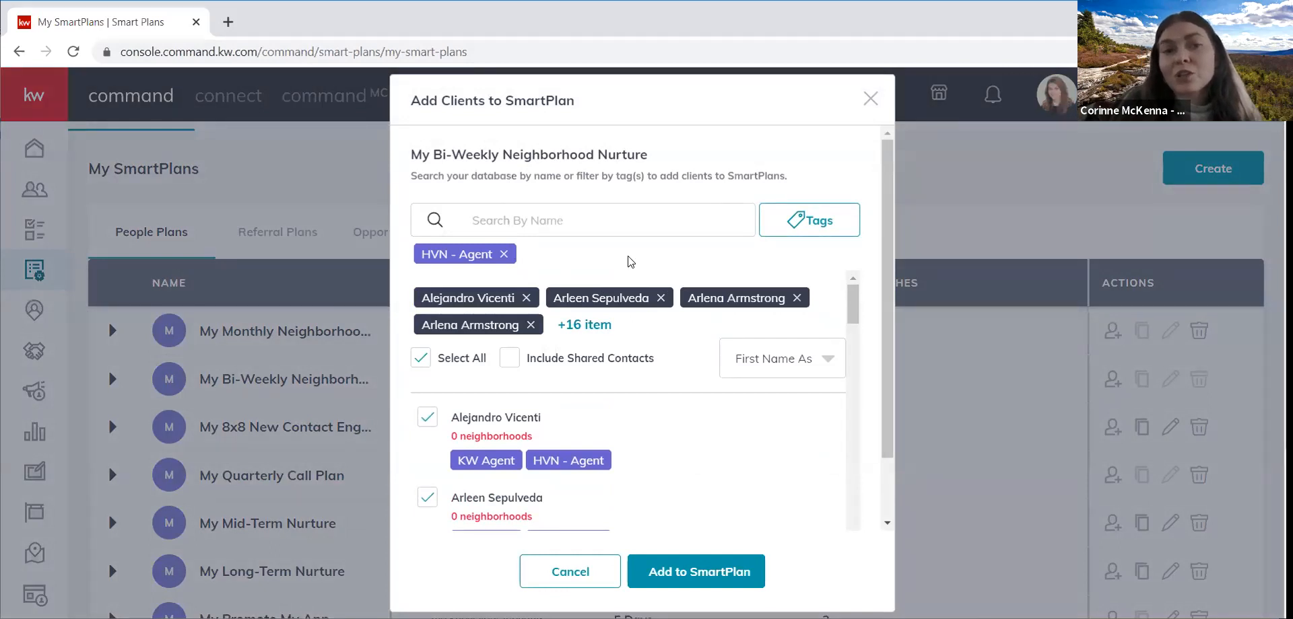
{"action": "scroll", "coordinate": [555, 387], "scroll_direction": "down", "scroll_amount": 2}
{"action": "scroll", "coordinate": [555, 387], "scroll_direction": "up", "scroll_amount": 2}
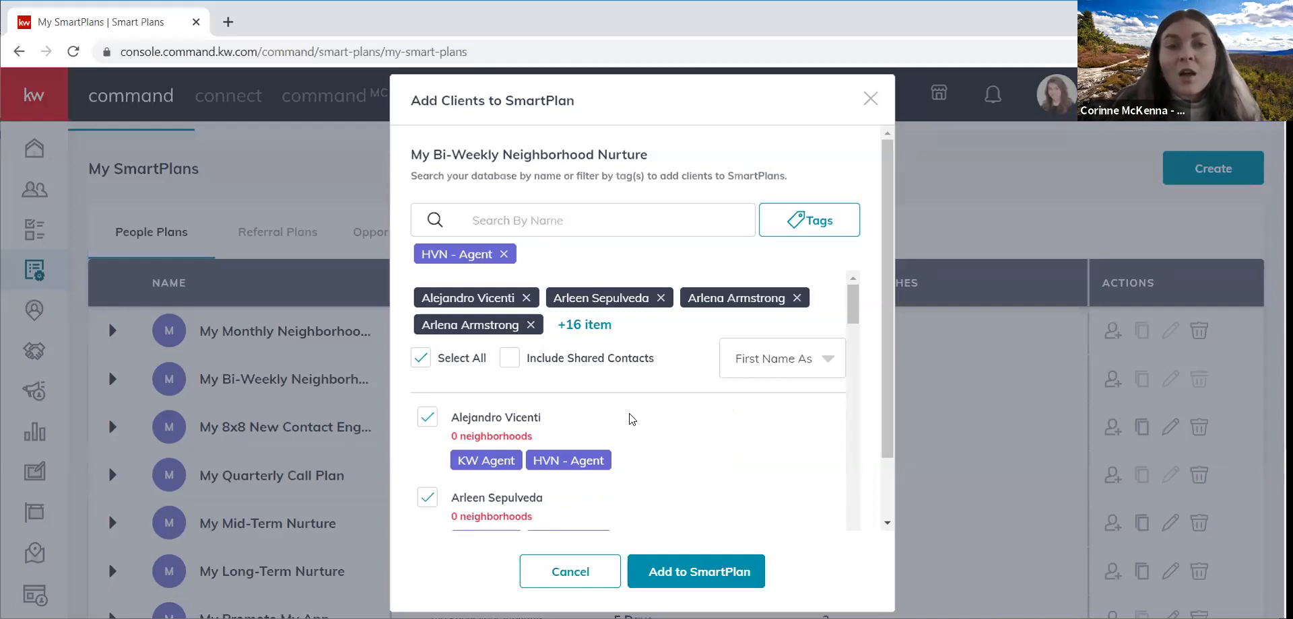
Deselect all contacts and close the Add Clients to SmartPlan dialog without adding anyone
{"action": "left_click", "coordinate": [418, 358]}
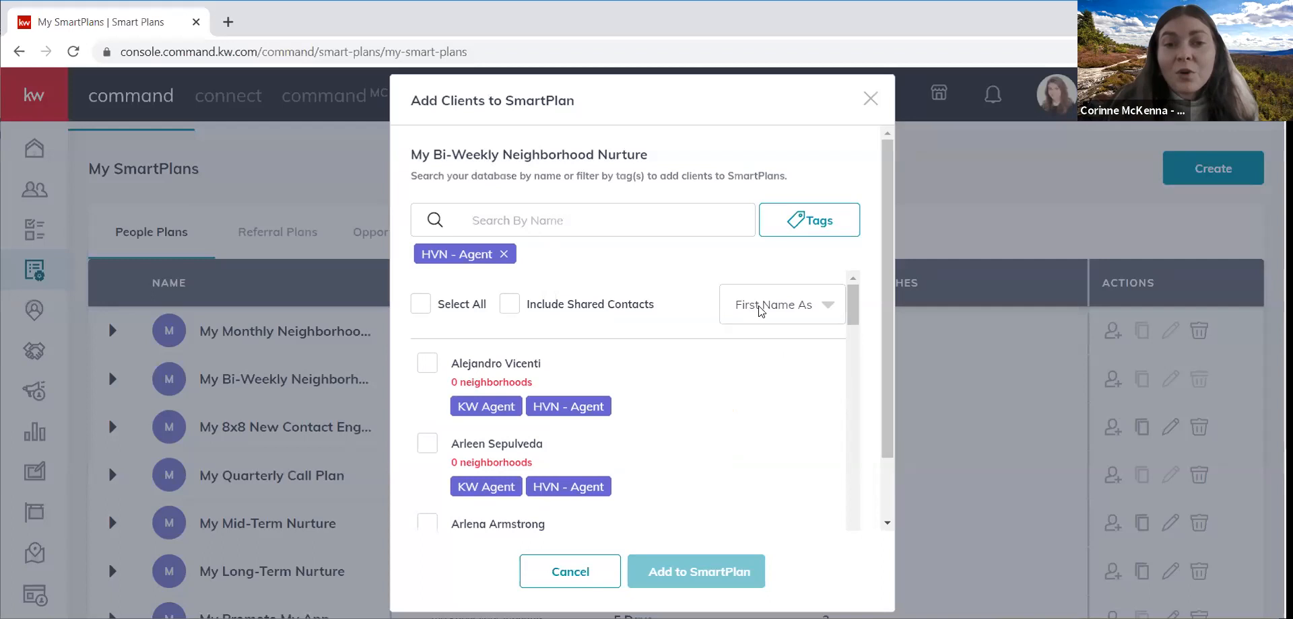
{"action": "left_click", "coordinate": [666, 224]}
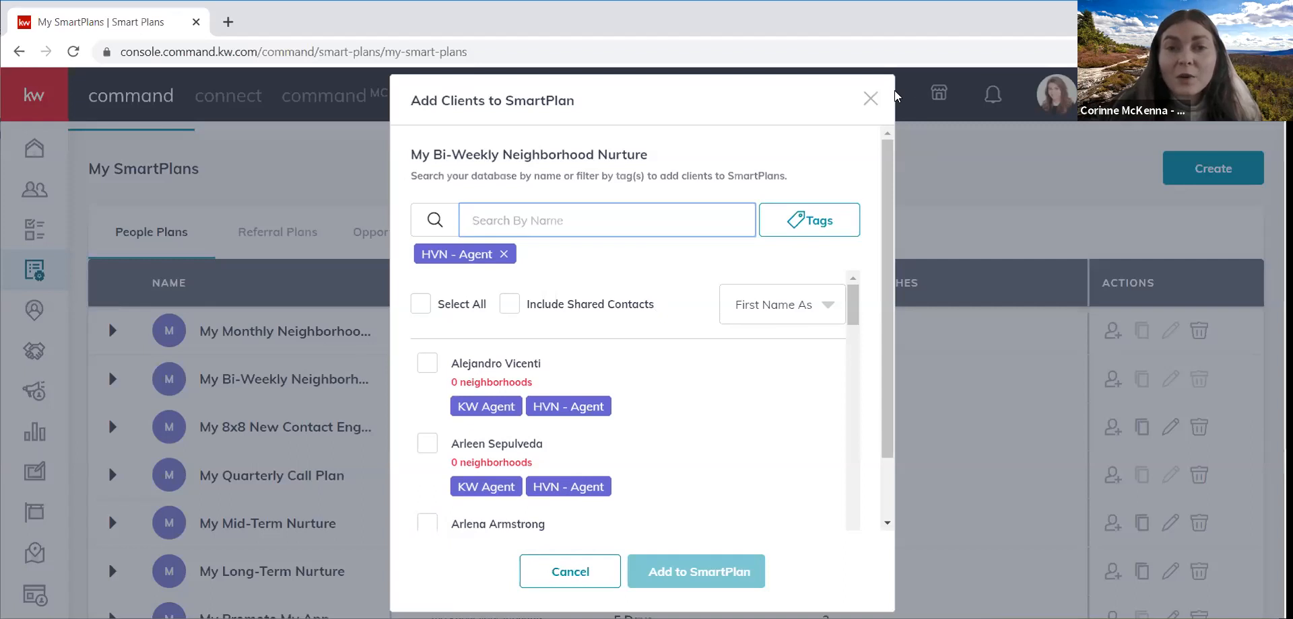
{"action": "left_click", "coordinate": [871, 99]}
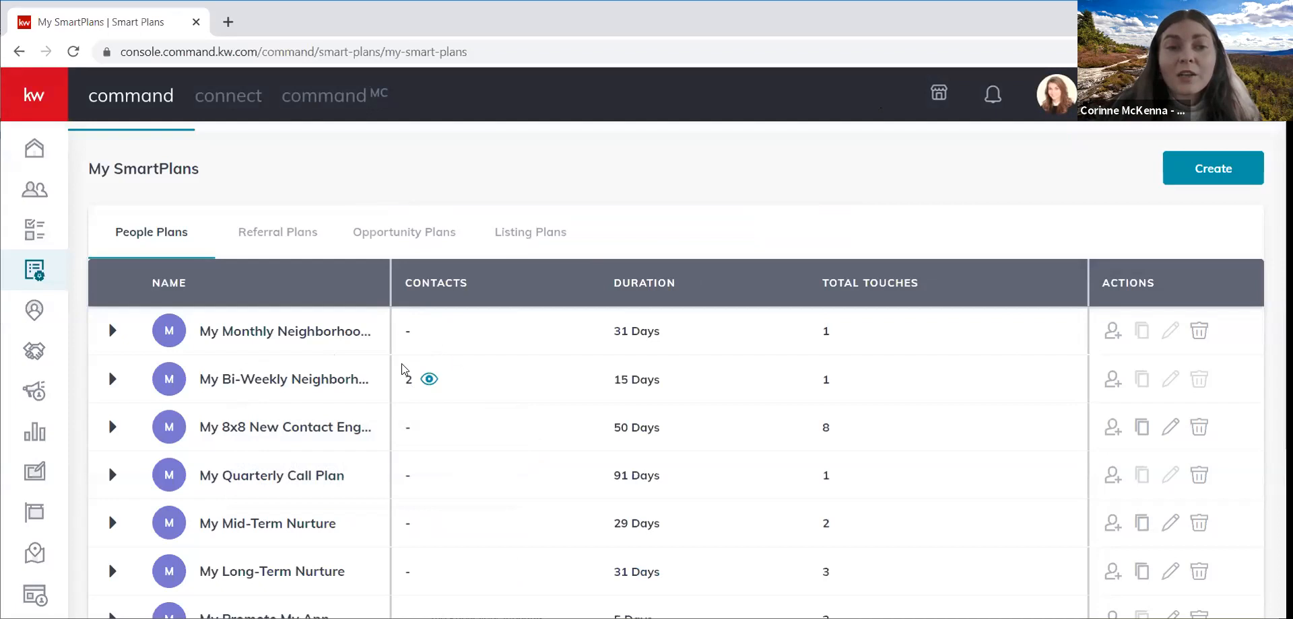
View the contacts in the My Bi-Weekly Neighborhood Nurture plan, mark the first one for unsubscribing, and leave without confirming
{"action": "left_click", "coordinate": [428, 379]}
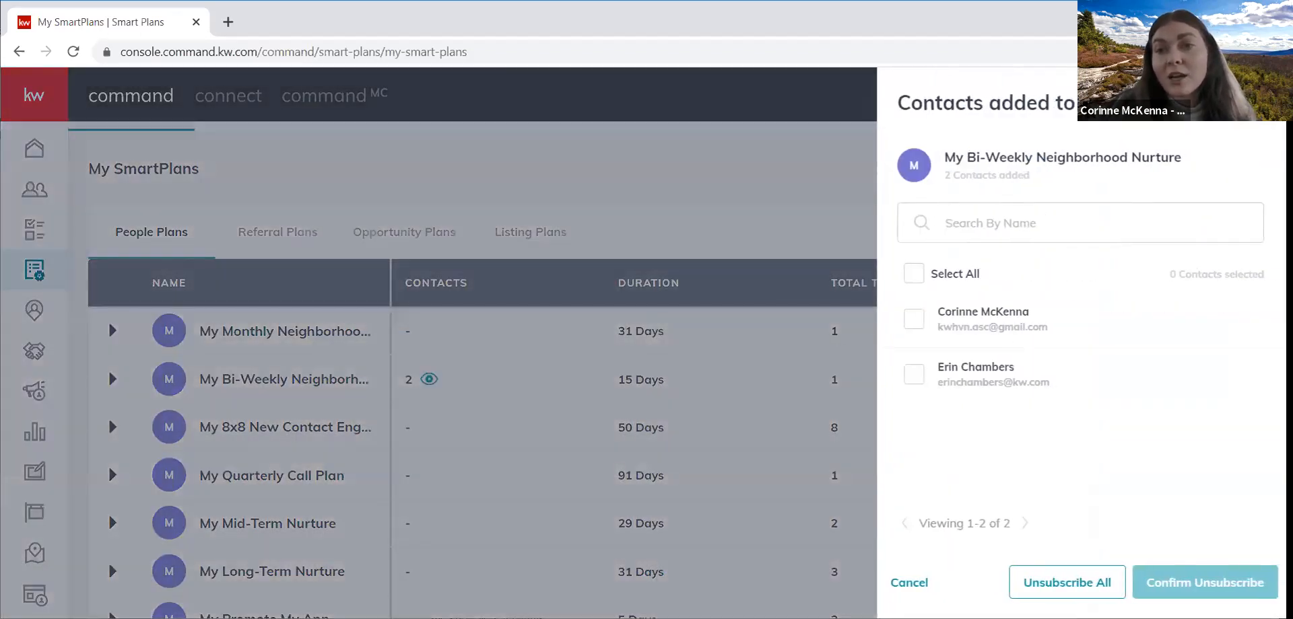
{"action": "left_click", "coordinate": [913, 319]}
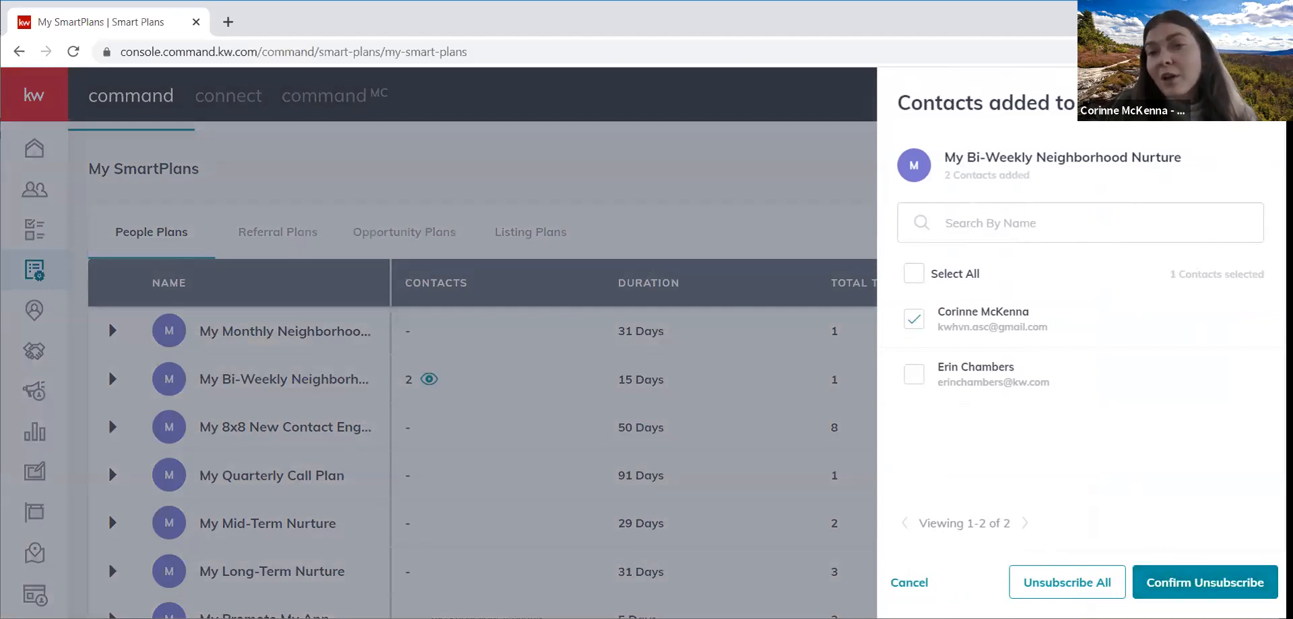
{"action": "left_click", "coordinate": [724, 201]}
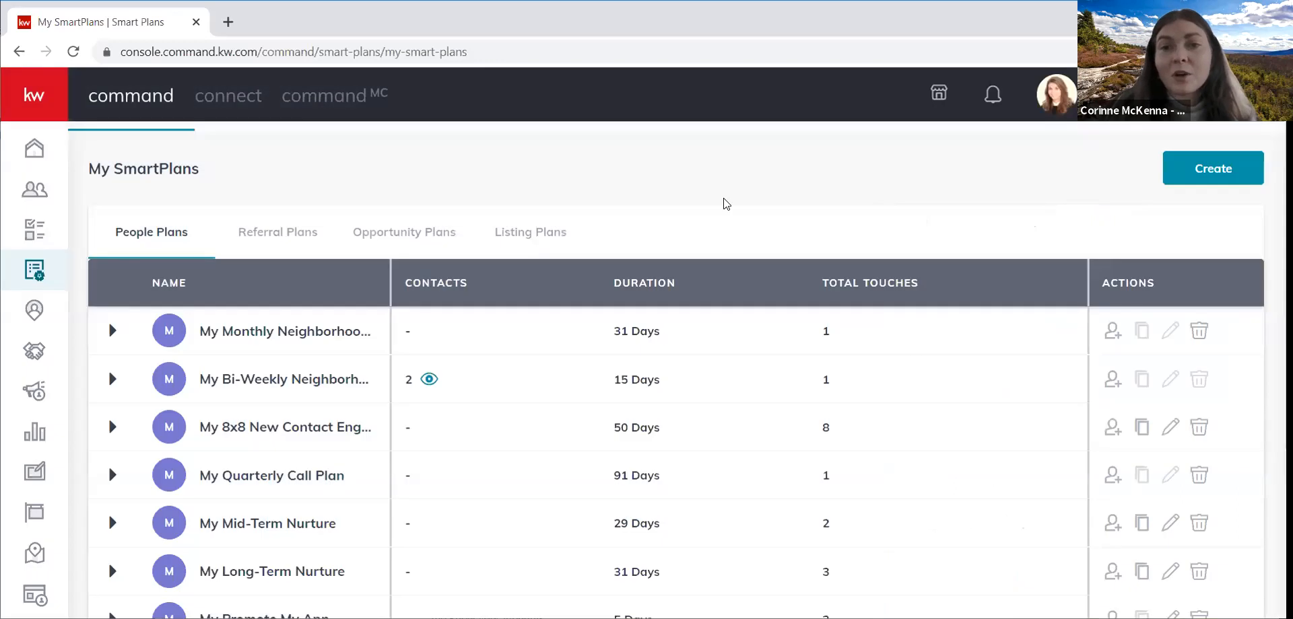
{"action": "left_click_drag", "start_coordinate": [64, 204], "coordinate": [44, 196]}
{"action": "left_click", "coordinate": [244, 186]}
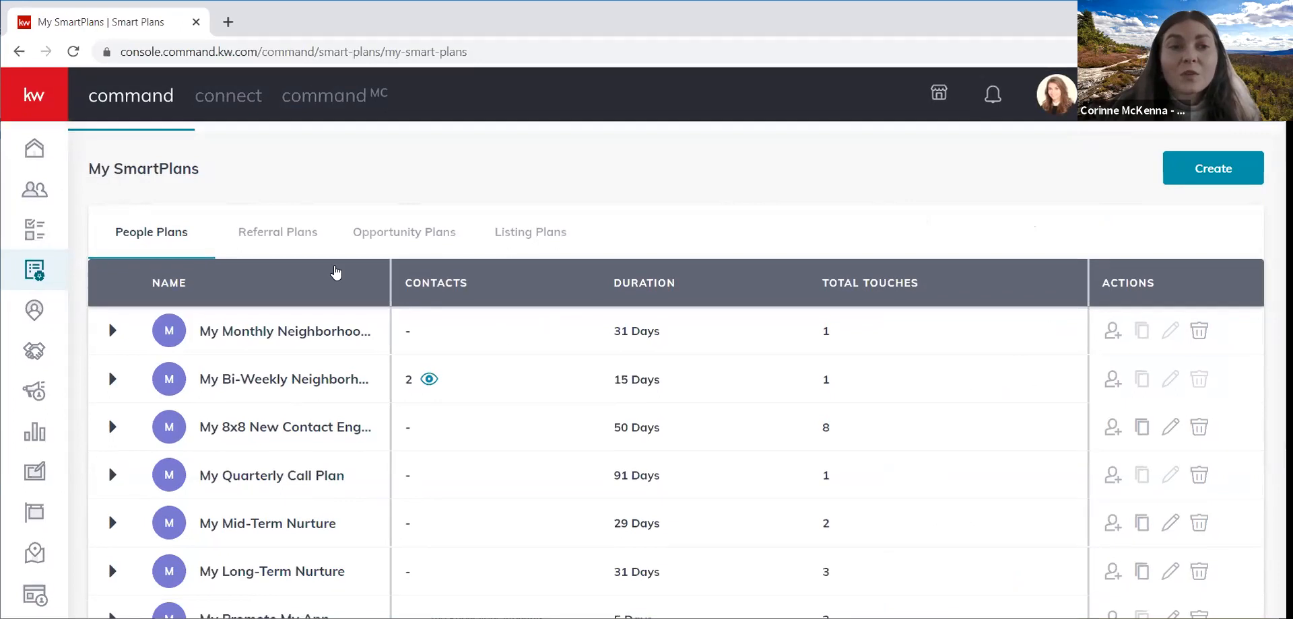
Go to the second page of people plans and expand the Care Plan to review its steps
{"action": "scroll", "coordinate": [673, 338], "scroll_direction": "down", "scroll_amount": 3}
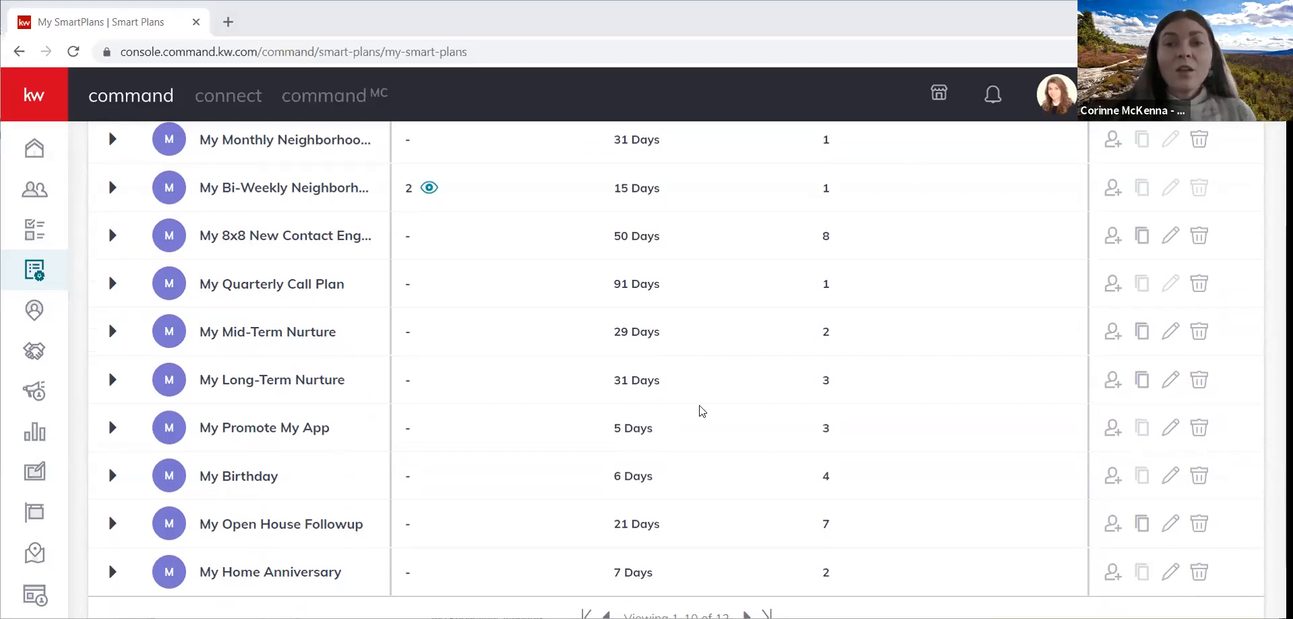
{"action": "scroll", "coordinate": [586, 343], "scroll_direction": "up", "scroll_amount": 4}
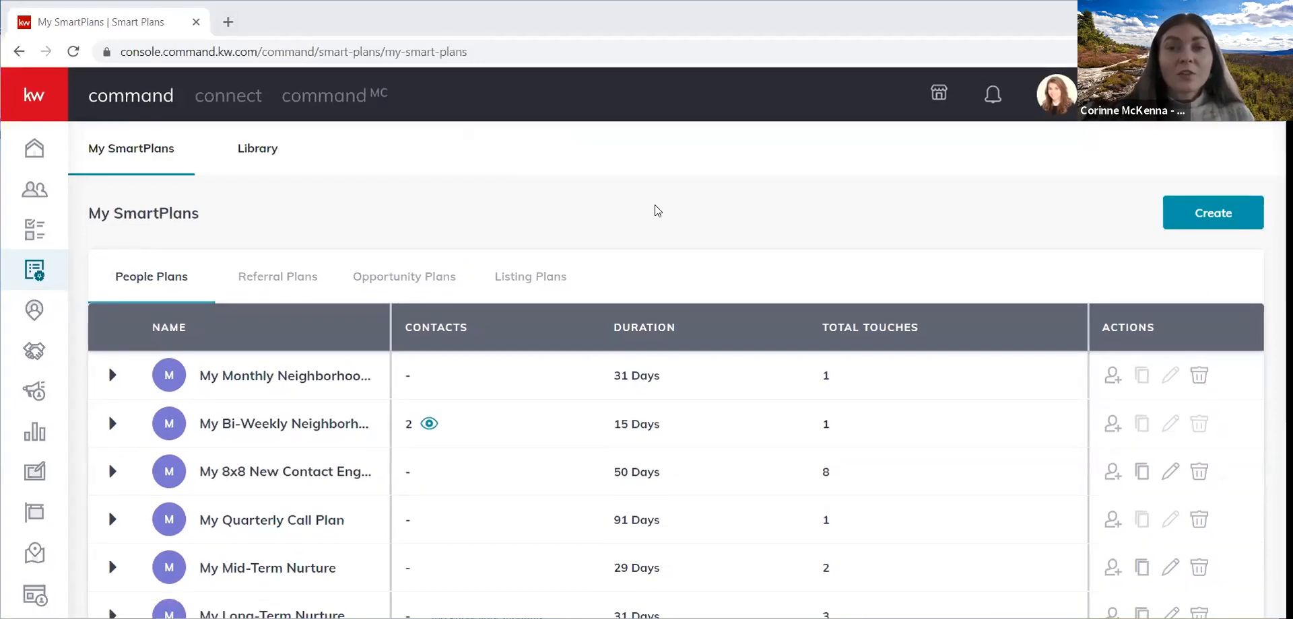
{"action": "scroll", "coordinate": [777, 251], "scroll_direction": "down", "scroll_amount": 5}
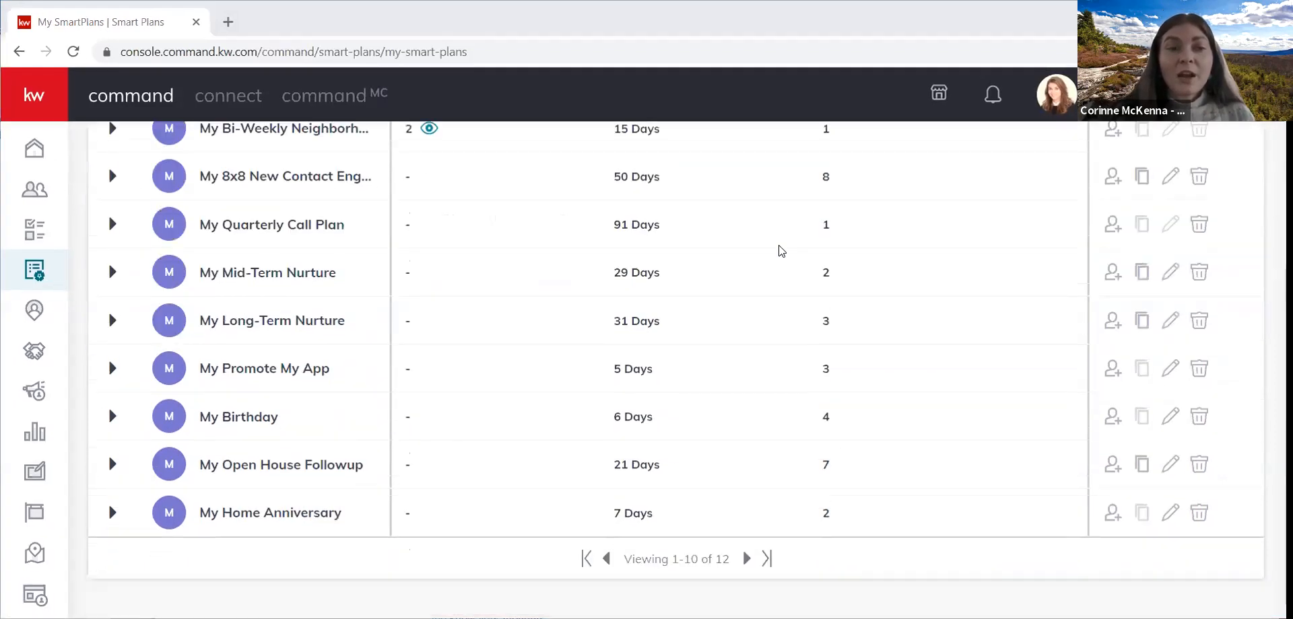
{"action": "left_click", "coordinate": [746, 559]}
{"action": "scroll", "coordinate": [529, 347], "scroll_direction": "up", "scroll_amount": 3}
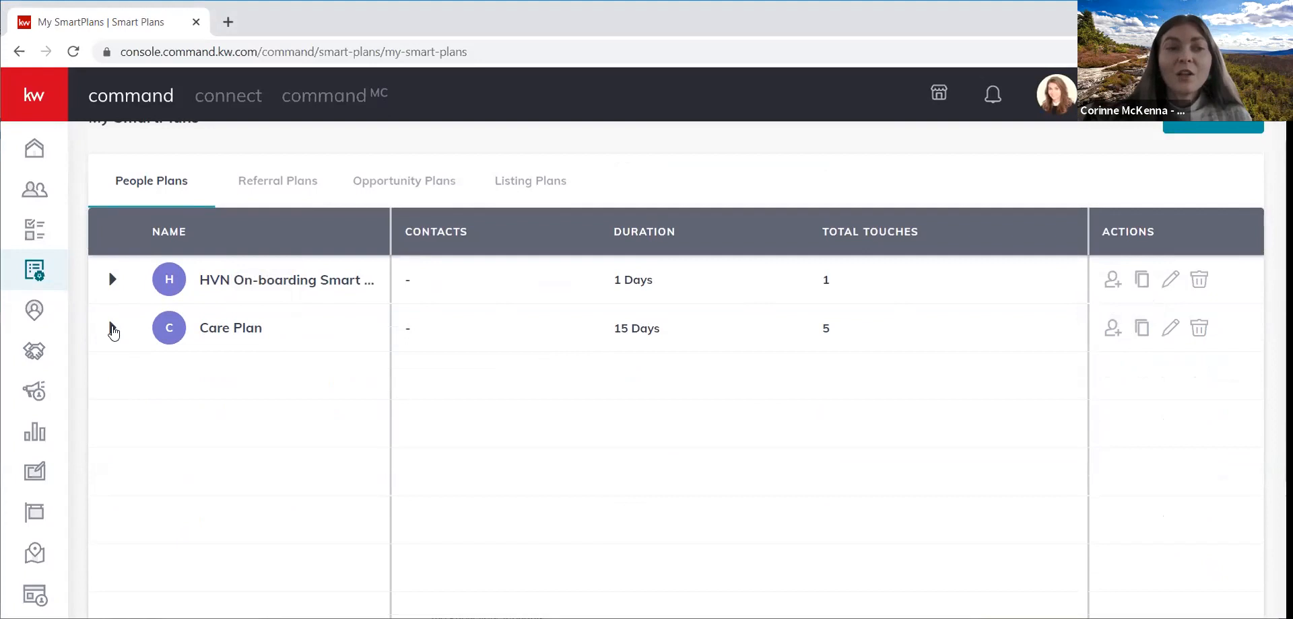
{"action": "left_click", "coordinate": [112, 329]}
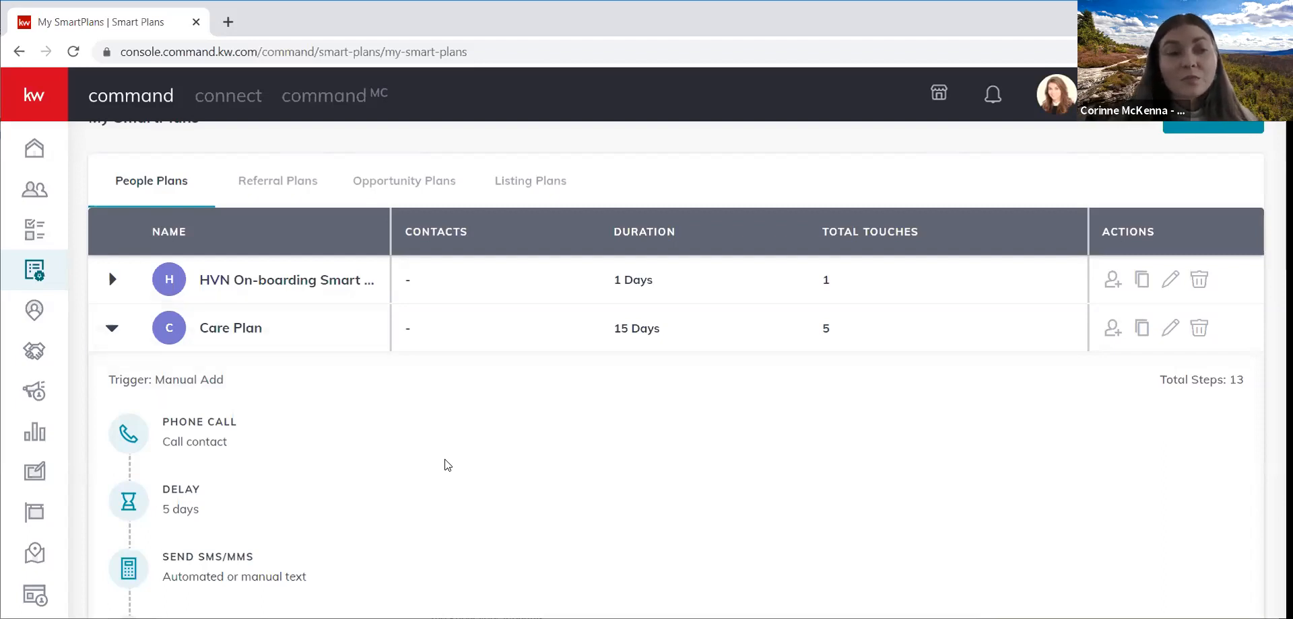
Open the form for creating a new SmartPlan, look at the plan name field, and close it without creating a plan
{"action": "scroll", "coordinate": [445, 464], "scroll_direction": "down", "scroll_amount": 3}
{"action": "scroll", "coordinate": [418, 384], "scroll_direction": "up", "scroll_amount": 2}
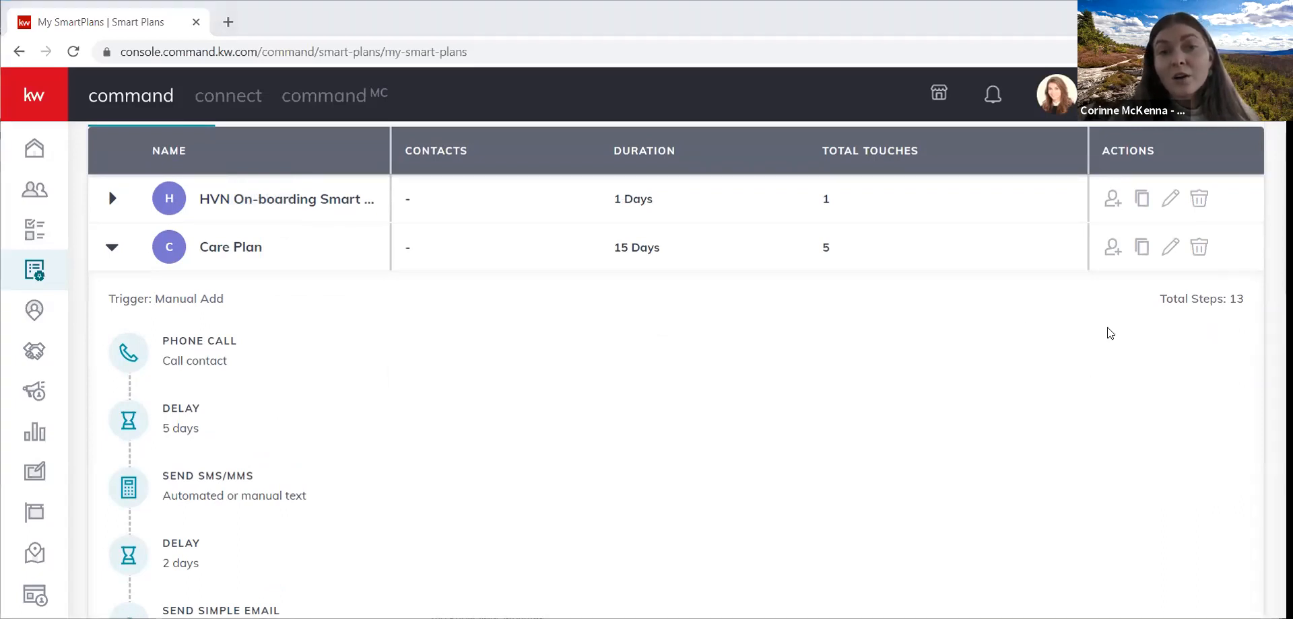
{"action": "scroll", "coordinate": [1077, 344], "scroll_direction": "up", "scroll_amount": 2}
{"action": "scroll", "coordinate": [1103, 381], "scroll_direction": "up", "scroll_amount": 1}
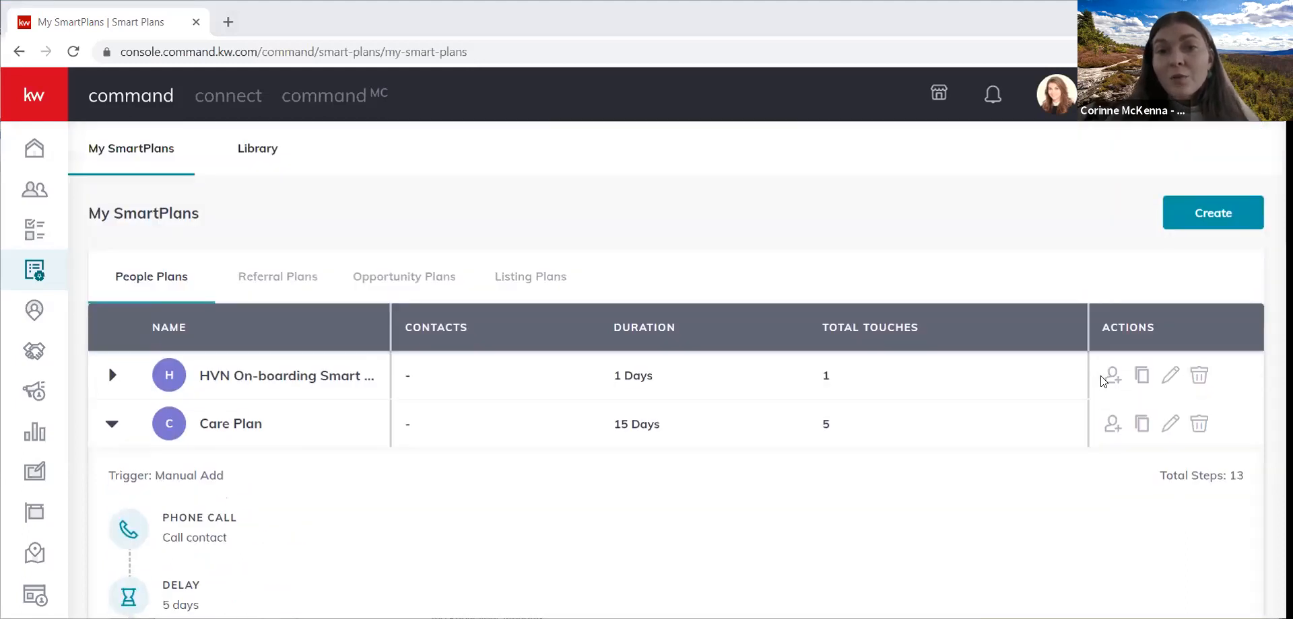
{"action": "scroll", "coordinate": [814, 452], "scroll_direction": "down", "scroll_amount": 2}
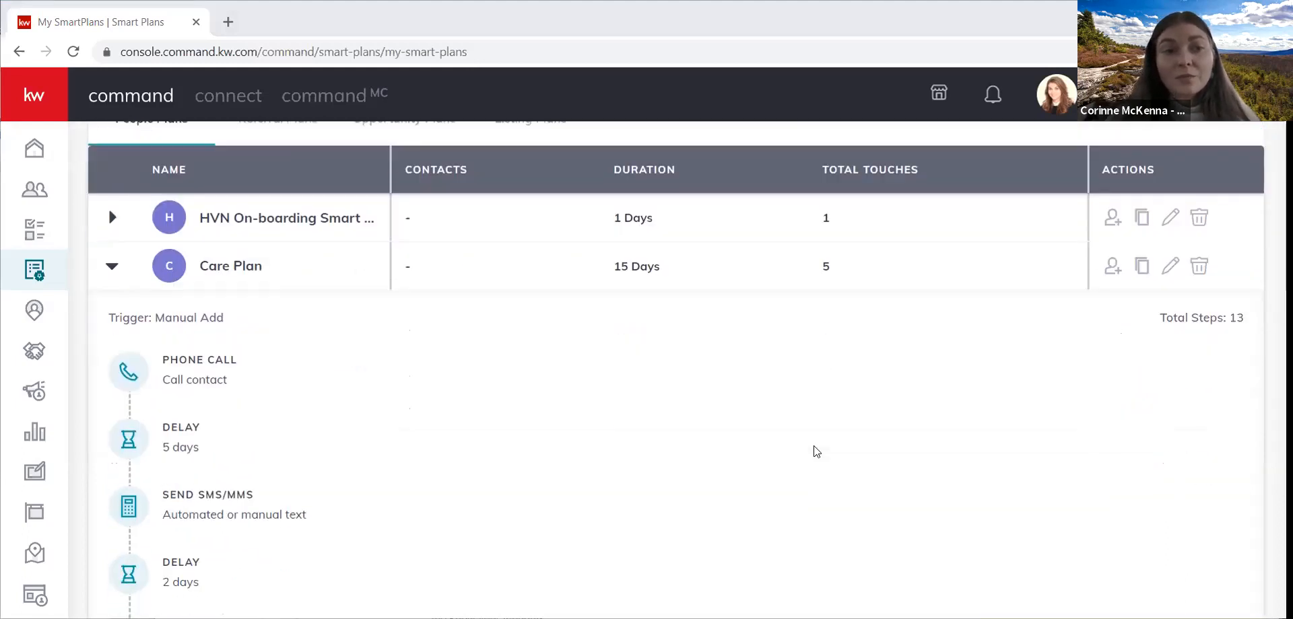
{"action": "scroll", "coordinate": [801, 431], "scroll_direction": "up", "scroll_amount": 2}
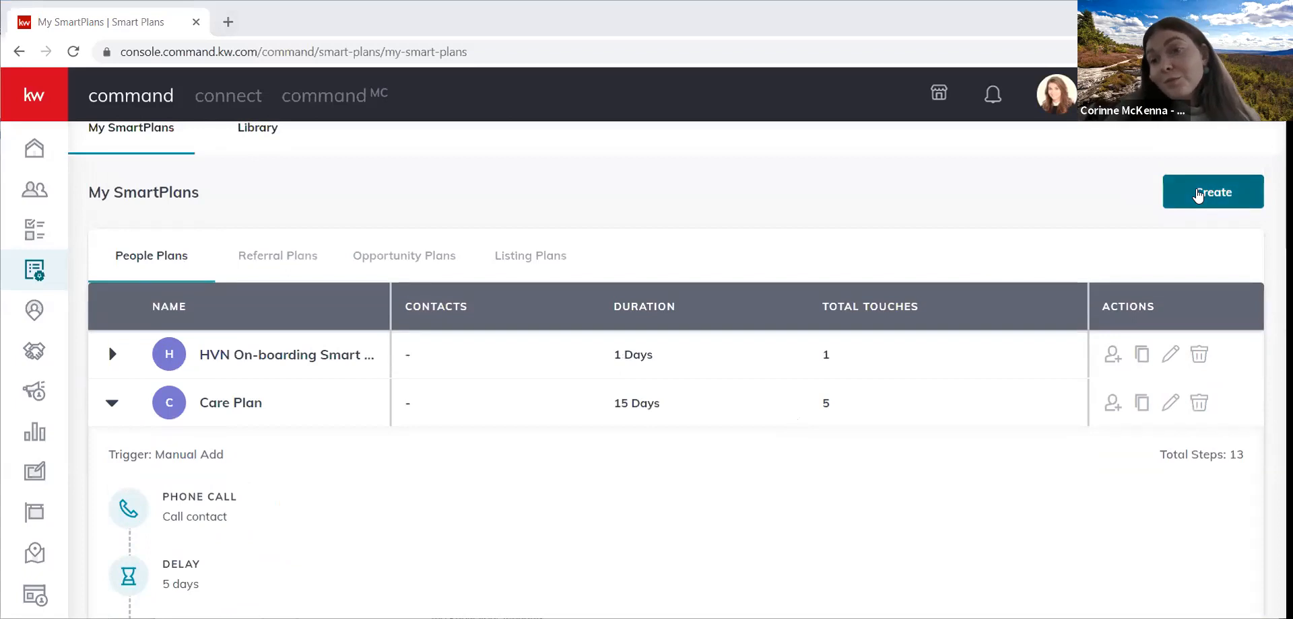
{"action": "left_click", "coordinate": [1198, 195]}
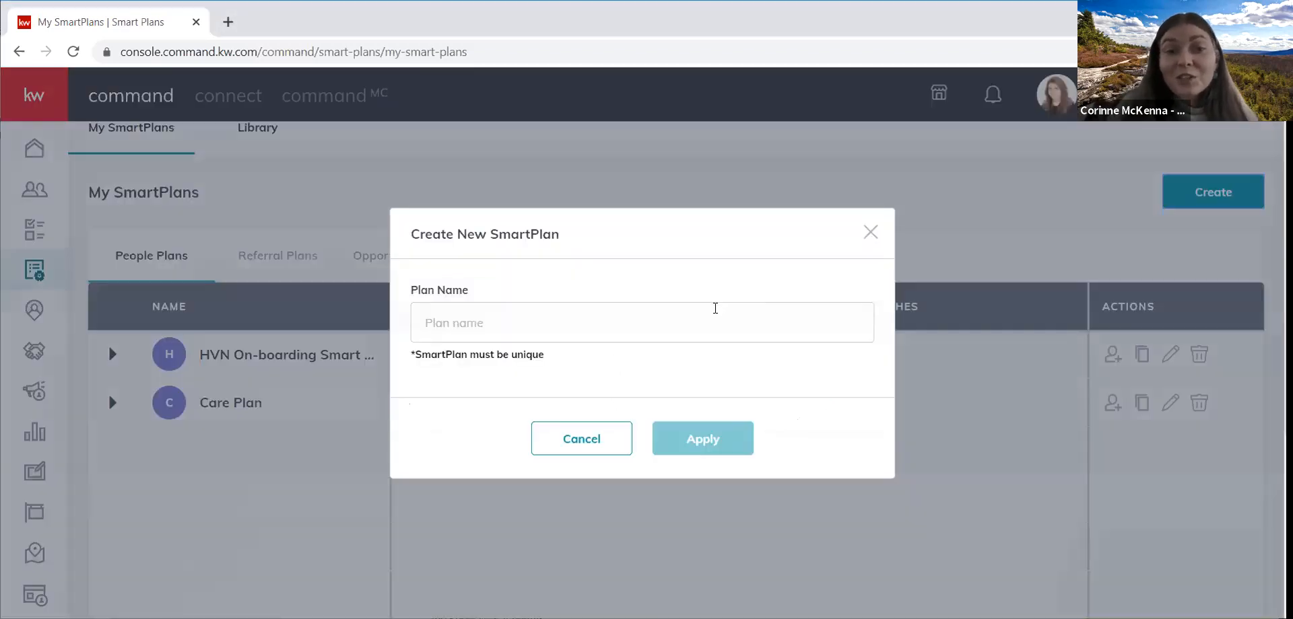
{"action": "left_click", "coordinate": [712, 308]}
{"action": "left_click", "coordinate": [871, 232]}
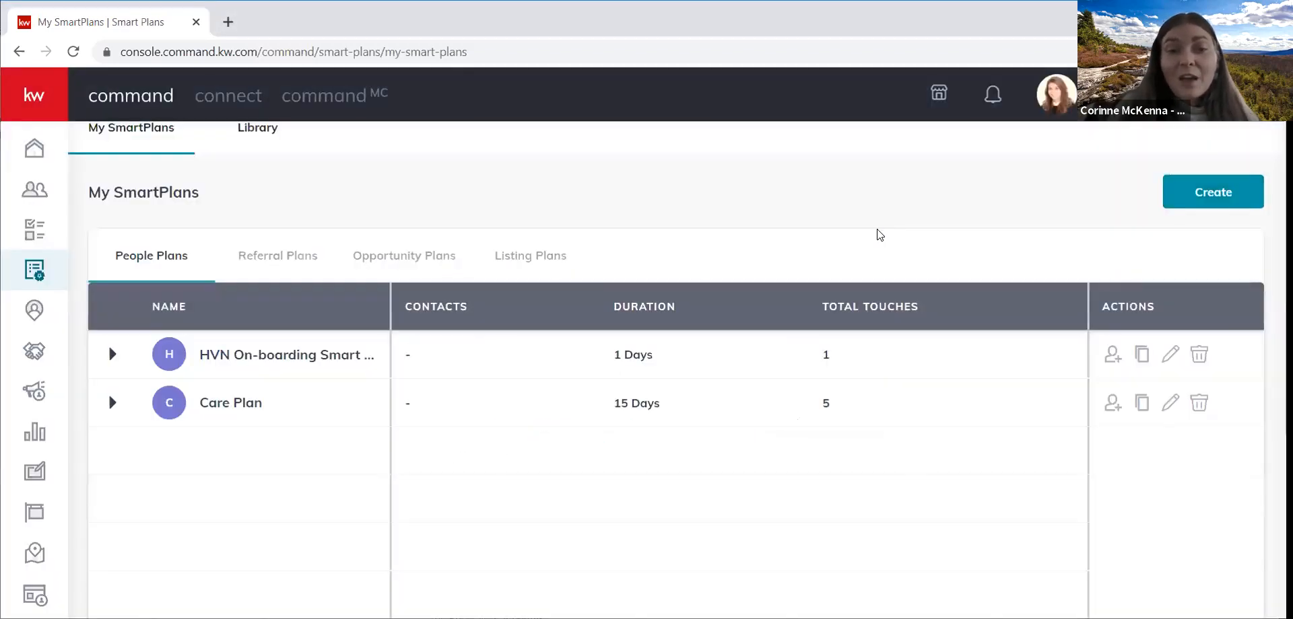
Open the Care Plan for editing, save it, and return to the list of own SmartPlans
{"action": "left_click_drag", "start_coordinate": [236, 407], "coordinate": [178, 401]}
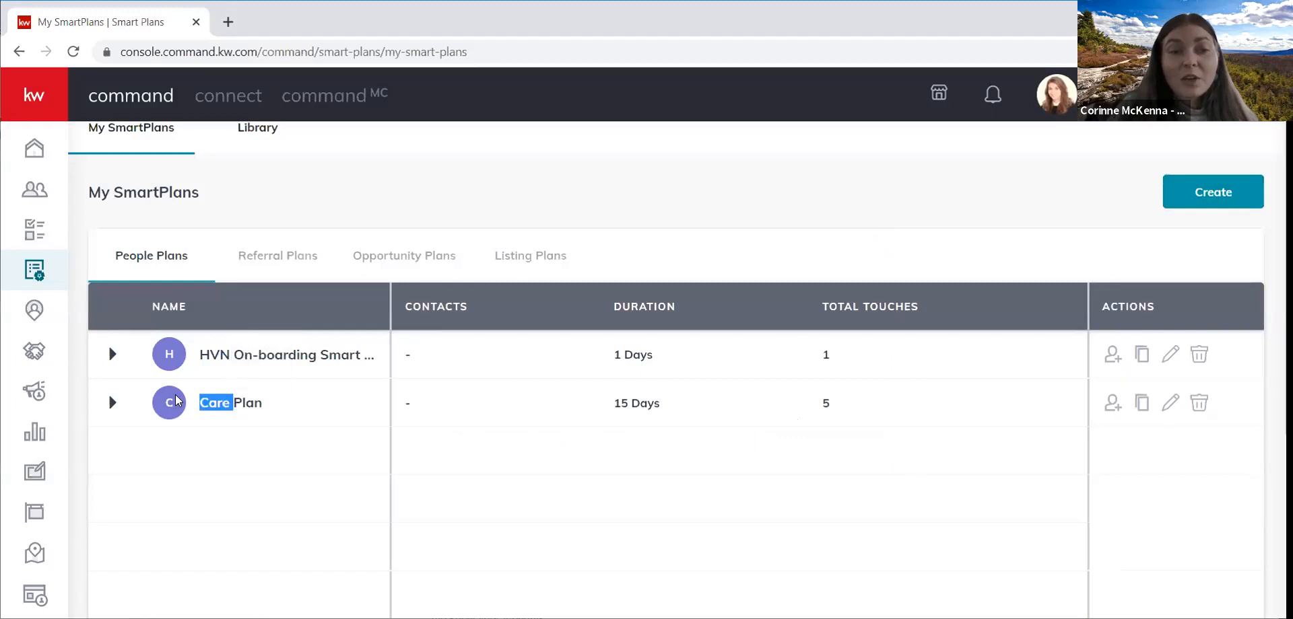
{"action": "left_click", "coordinate": [177, 401]}
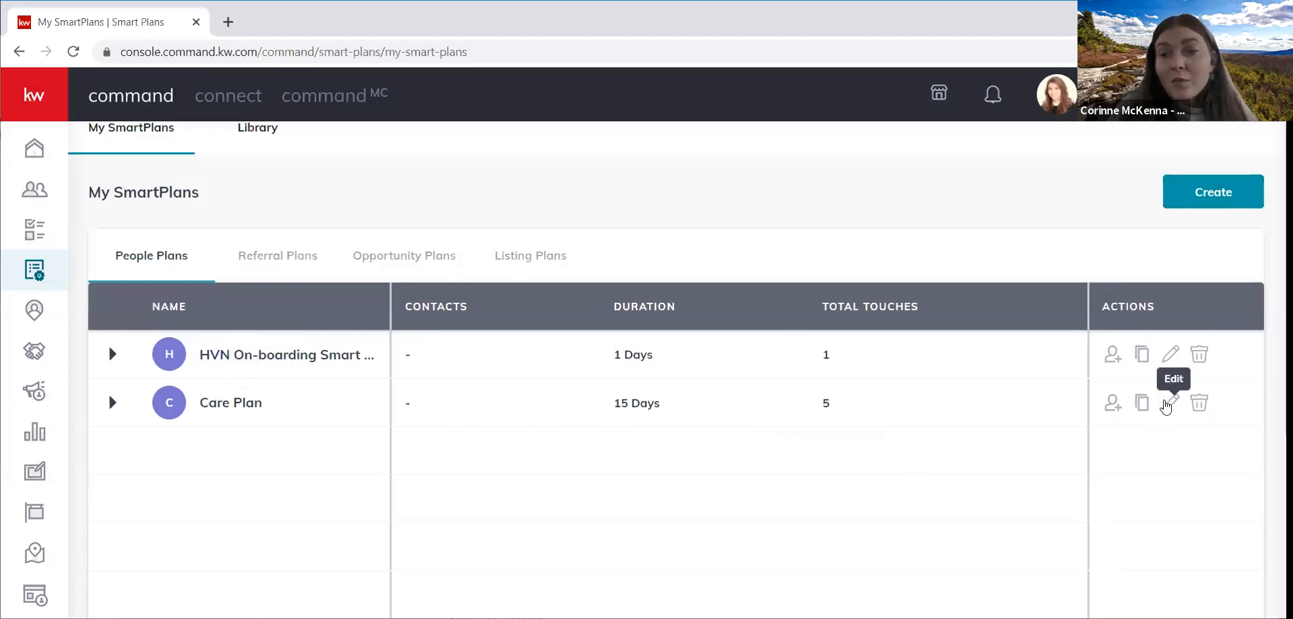
{"action": "left_click", "coordinate": [1170, 404]}
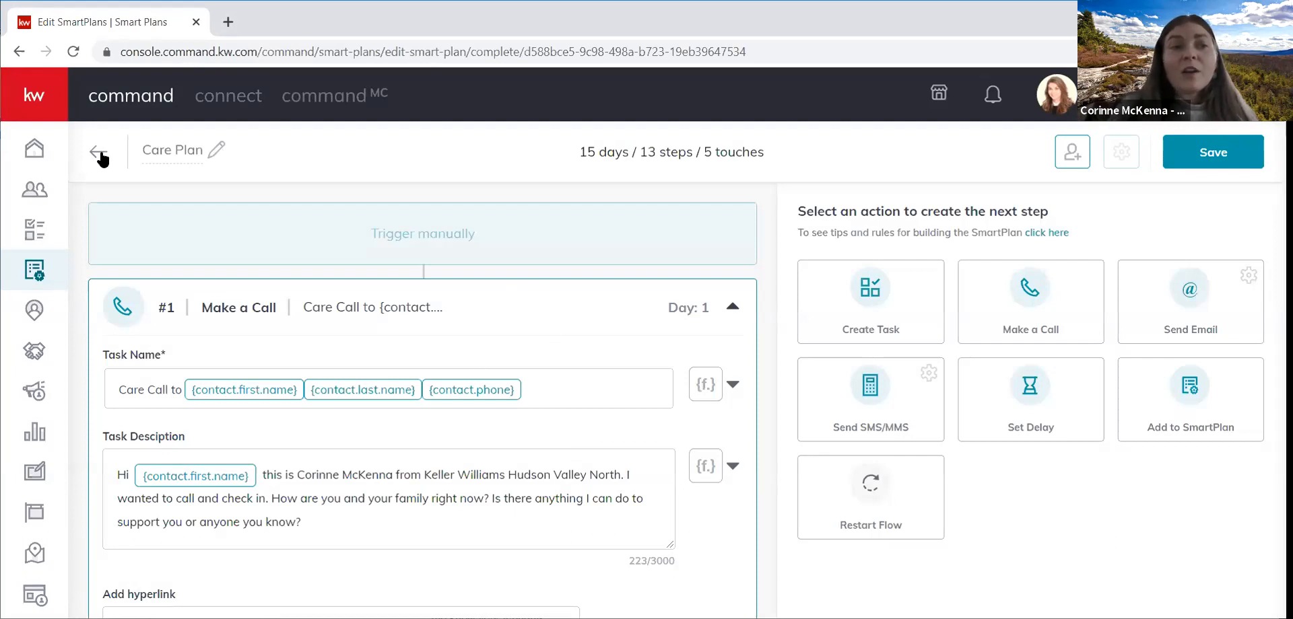
{"action": "left_click", "coordinate": [1211, 160]}
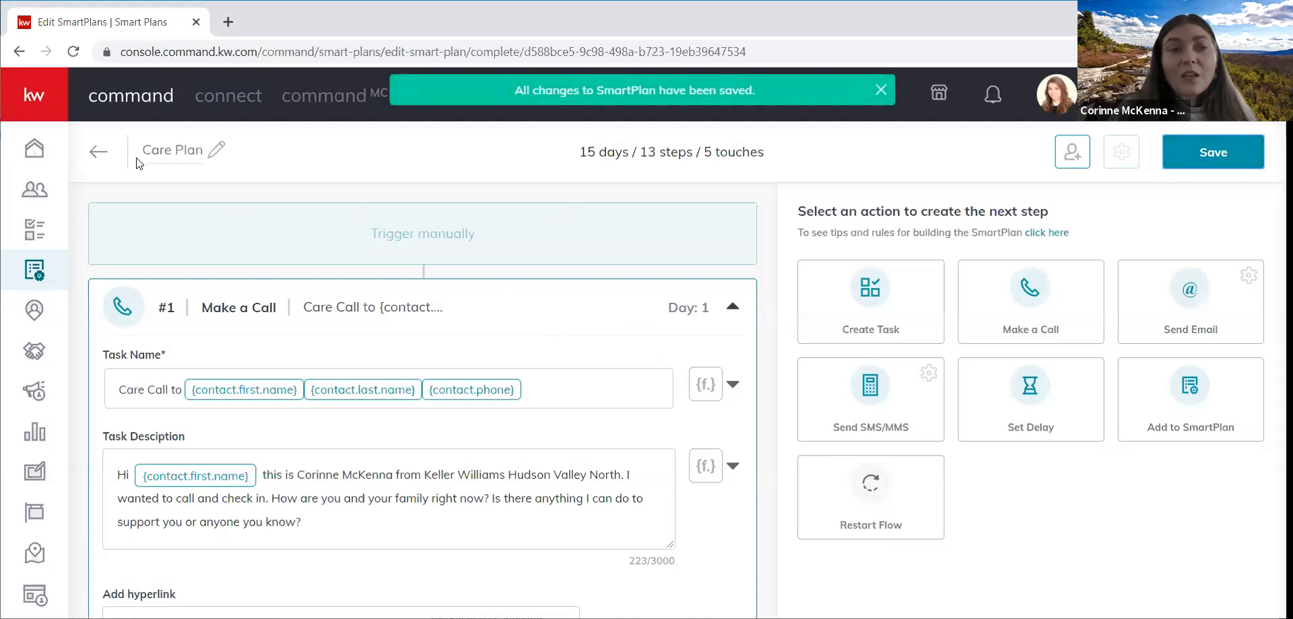
{"action": "left_click", "coordinate": [98, 152]}
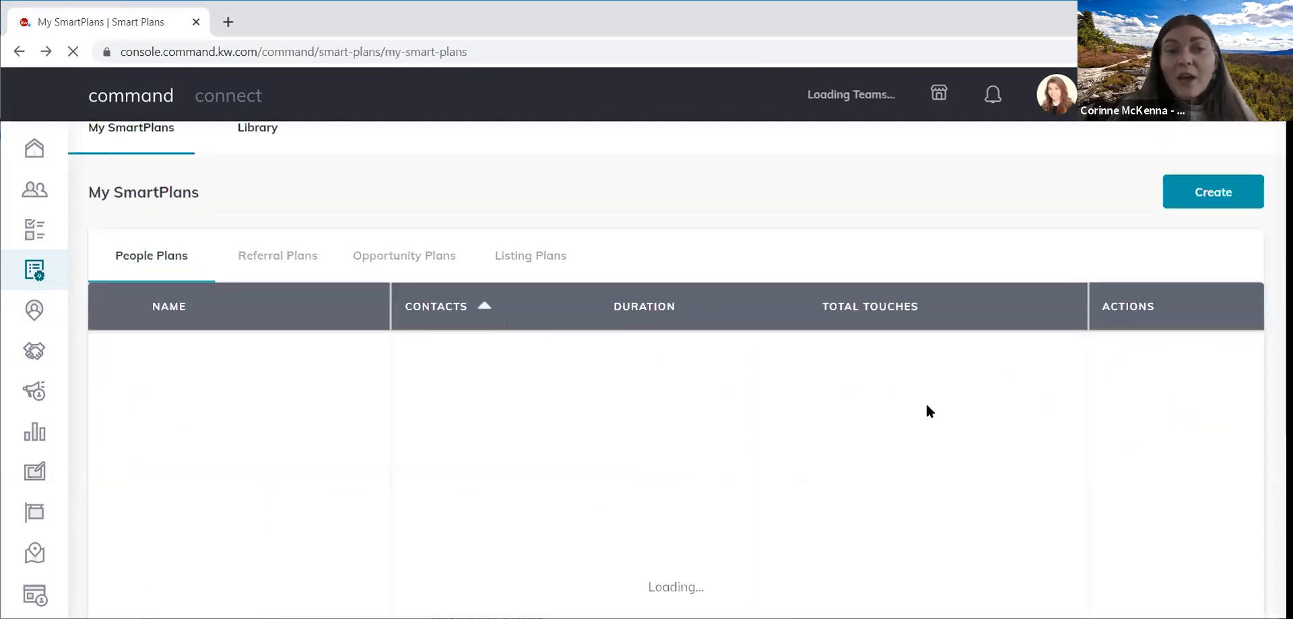
Go to the second page of people plans and duplicate the Care Plan under the name Copy of Care Plan
{"action": "scroll", "coordinate": [958, 485], "scroll_direction": "down", "scroll_amount": 3}
{"action": "scroll", "coordinate": [957, 485], "scroll_direction": "down", "scroll_amount": 2}
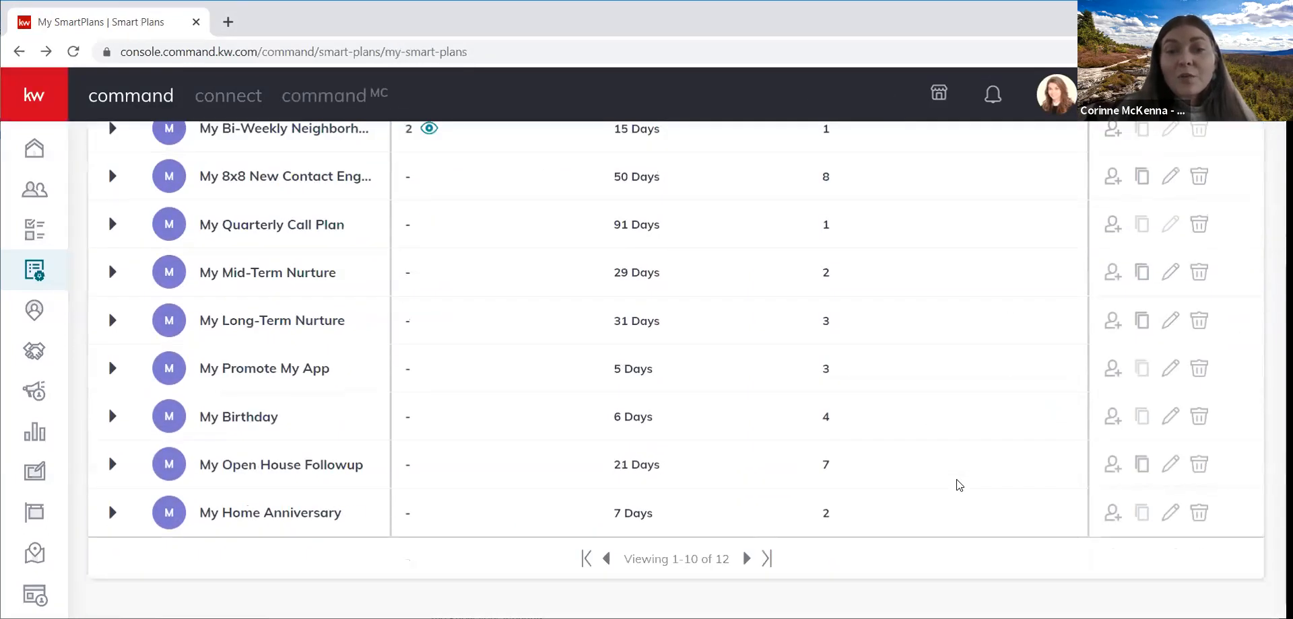
{"action": "left_click", "coordinate": [742, 555]}
{"action": "scroll", "coordinate": [695, 325], "scroll_direction": "up", "scroll_amount": 3}
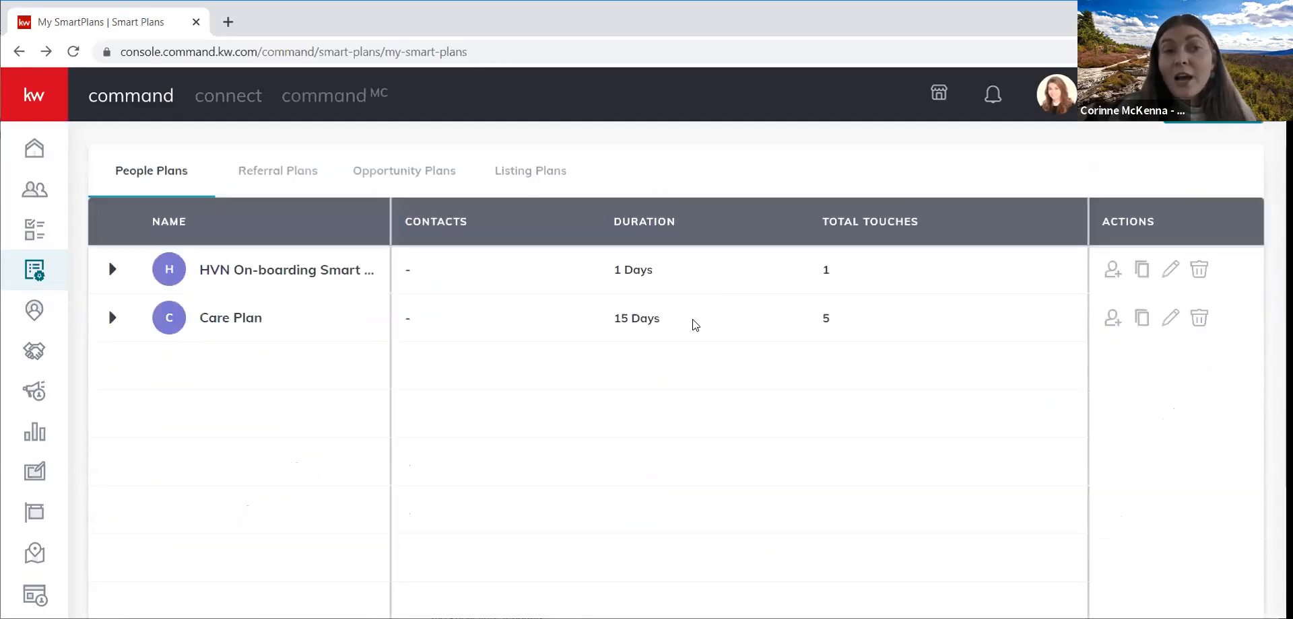
{"action": "left_click", "coordinate": [1142, 316]}
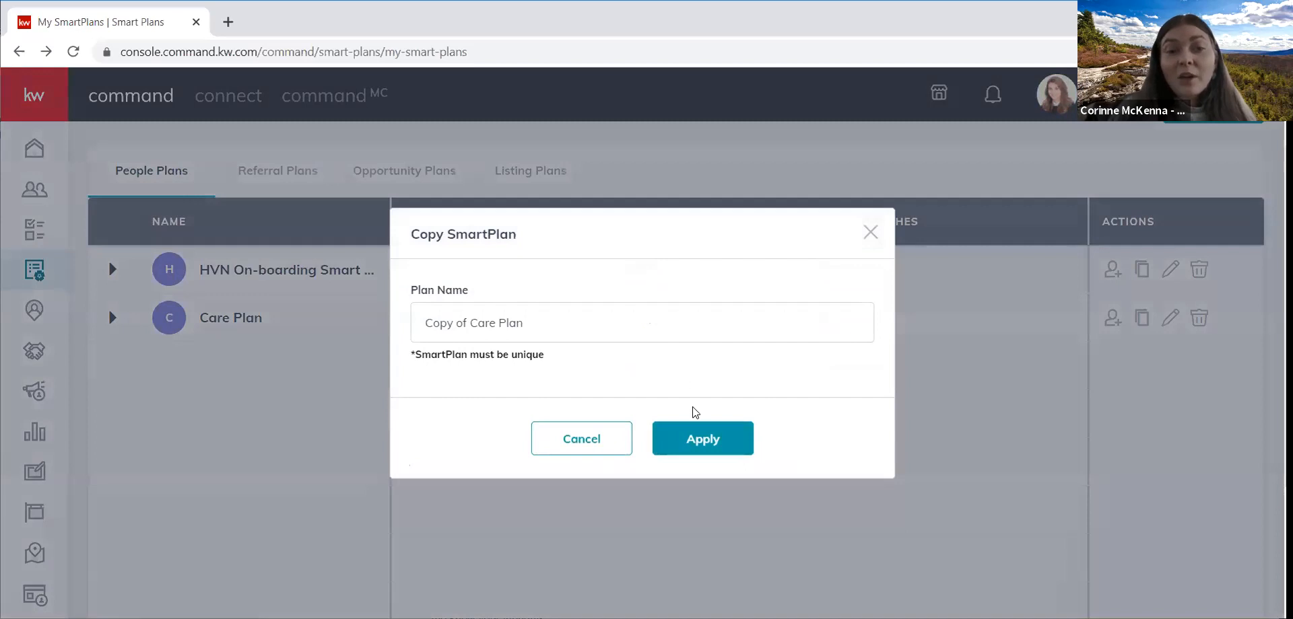
{"action": "left_click", "coordinate": [700, 438]}
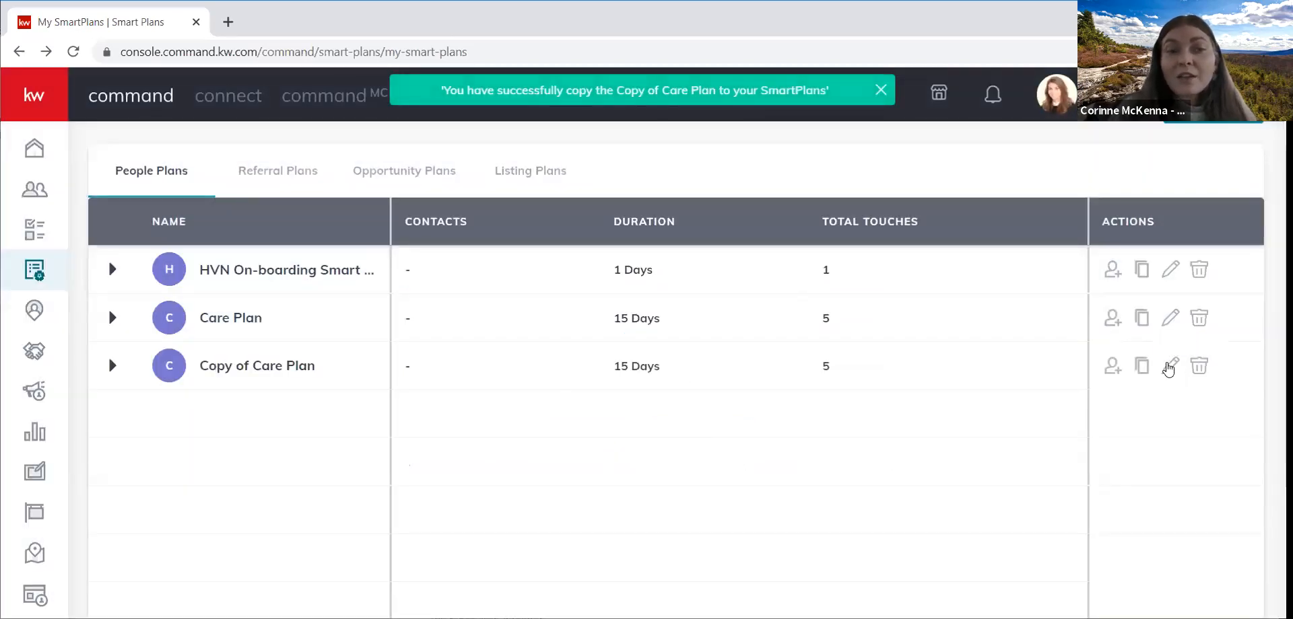
Open Copy of Care Plan for editing, rename it Millennial Care Plan, and save the plan
{"action": "left_click", "coordinate": [1170, 365]}
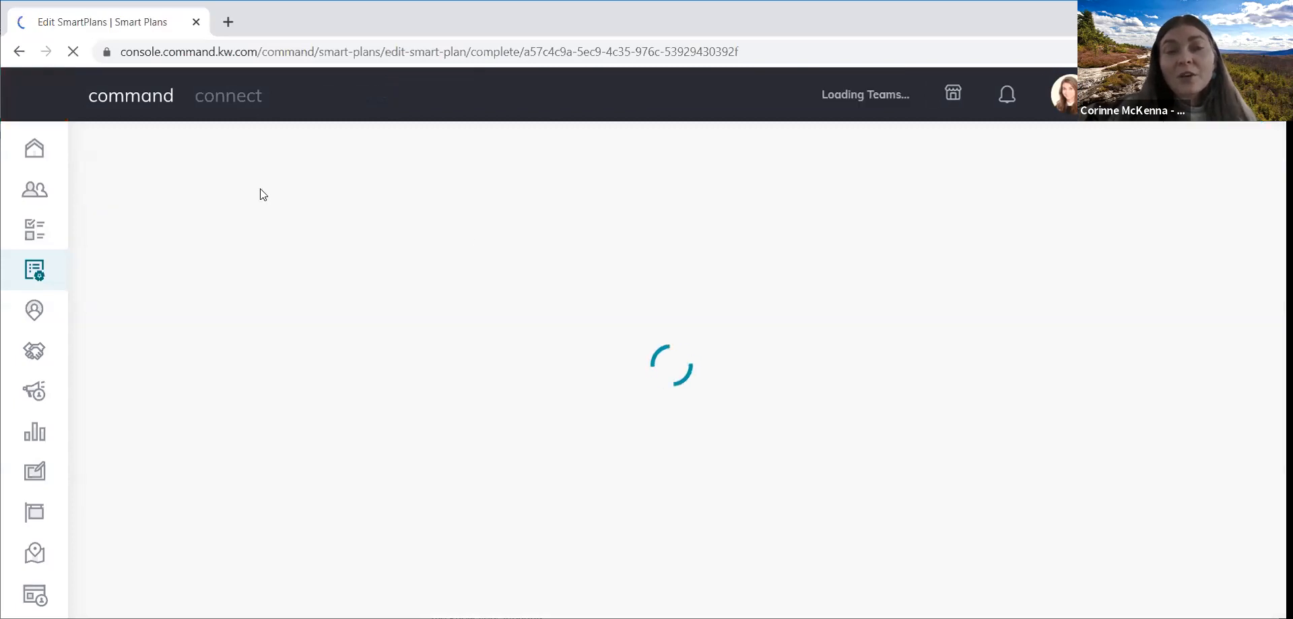
{"action": "left_click", "coordinate": [230, 148]}
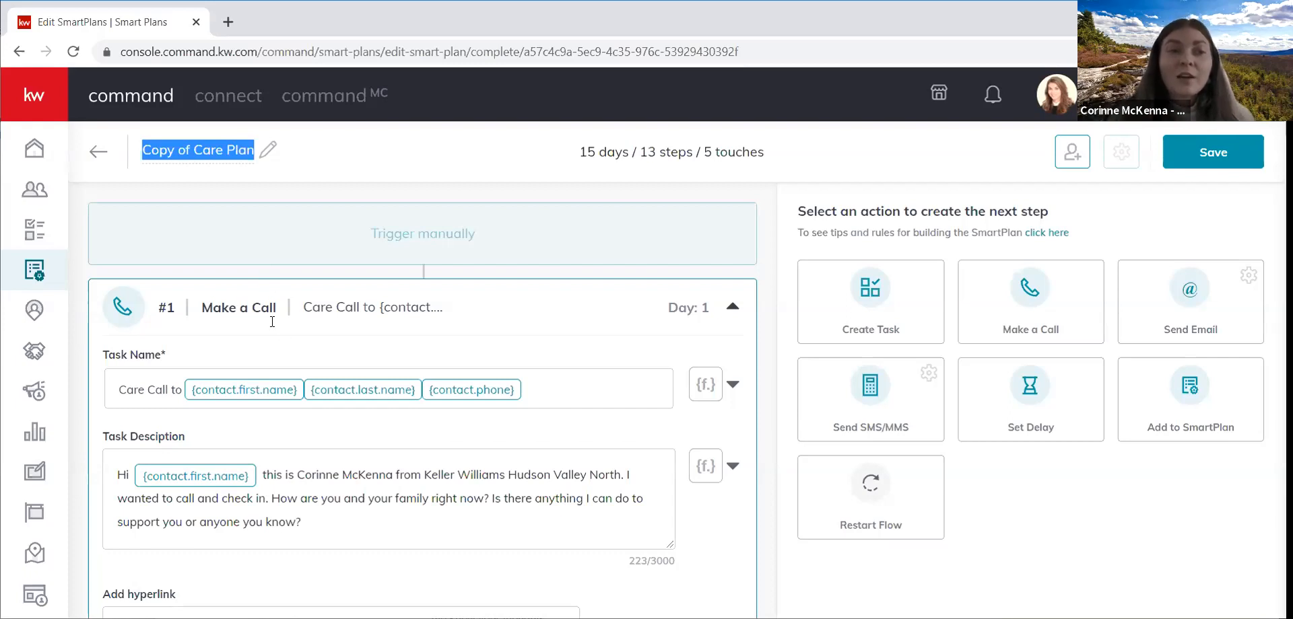
{"action": "left_click", "coordinate": [268, 160]}
{"action": "triple_click", "coordinate": [254, 155]}
{"action": "type", "text": "Millenial Car"}
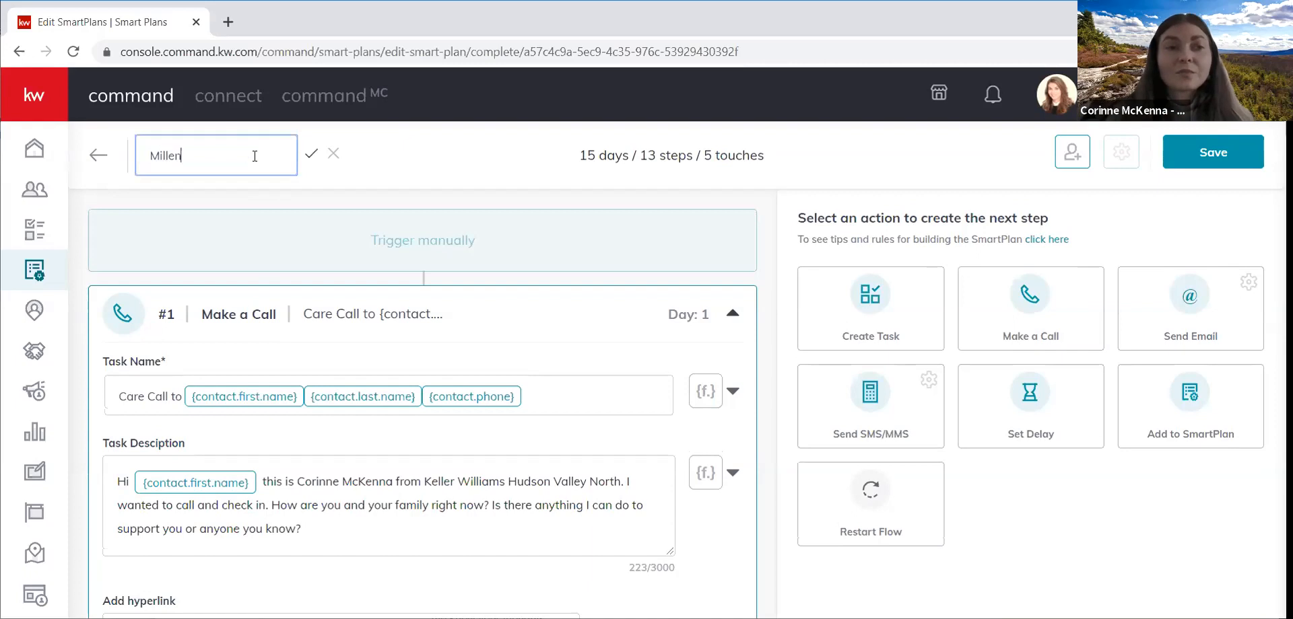
{"action": "key", "text": "BackSpace"}
{"action": "key", "text": "BackSpace"}
{"action": "key", "text": "BackSpace"}
{"action": "key", "text": "BackSpace"}
{"action": "key", "text": "BackSpace"}
{"action": "key", "text": "BackSpace"}
{"action": "key", "text": "BackSpace"}
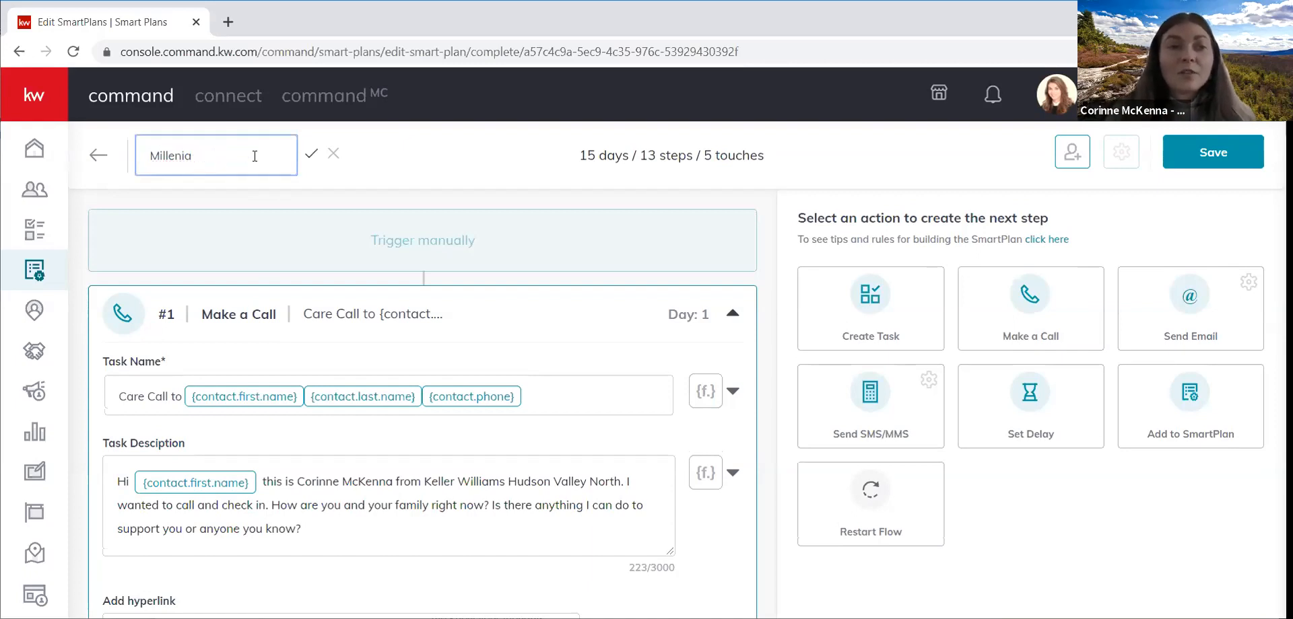
{"action": "type", "text": "ilal"}
{"action": "key", "text": "BackSpace"}
{"action": "key", "text": "BackSpace"}
{"action": "key", "text": "BackSpace"}
{"action": "type", "text": "nial c"}
{"action": "key", "text": "BackSpace"}
{"action": "type", "text": "Care Plan"}
{"action": "left_click", "coordinate": [311, 155]}
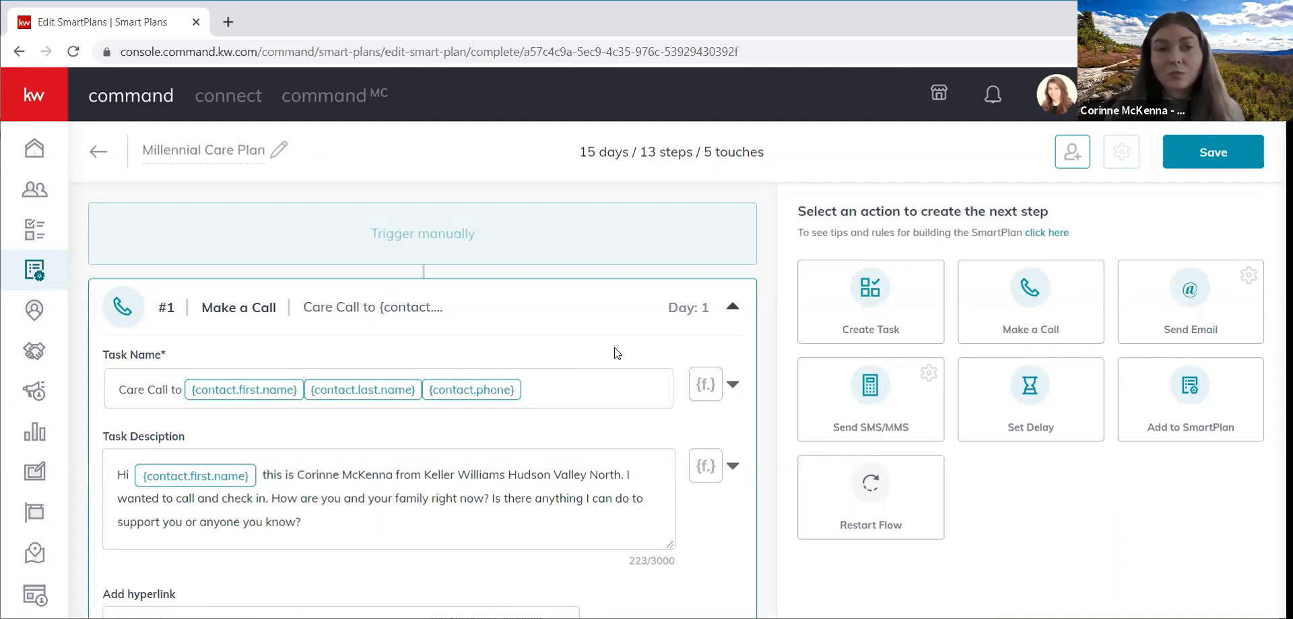
{"action": "left_click", "coordinate": [1218, 152]}
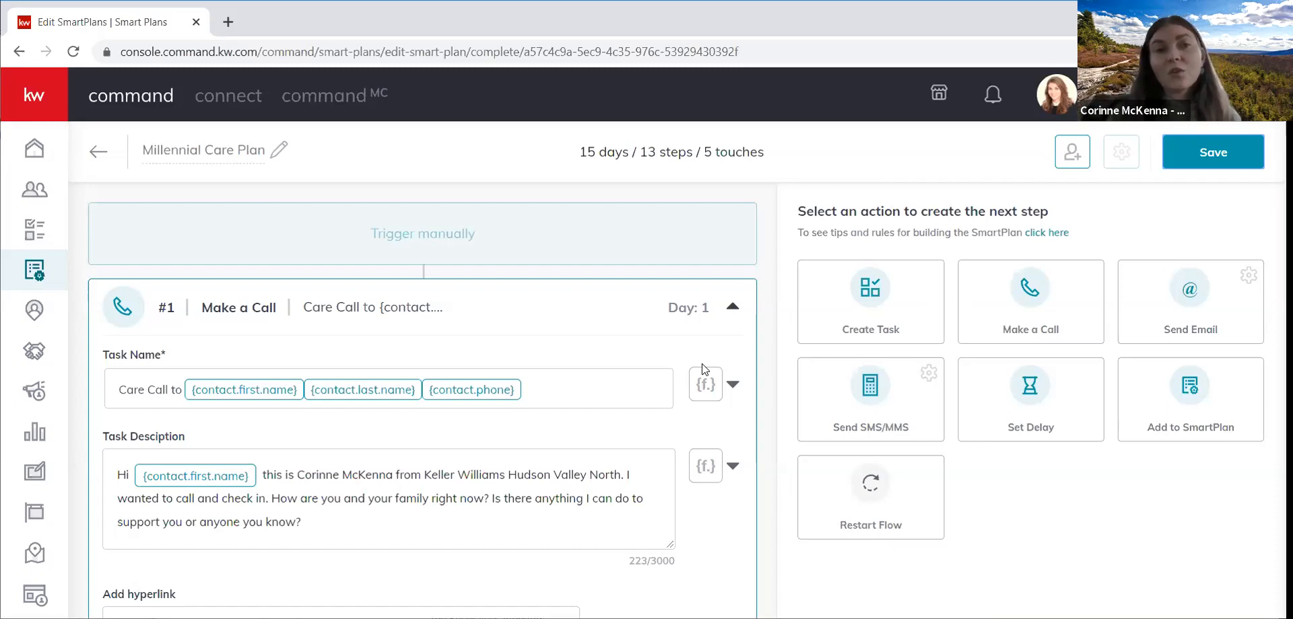
Examine the first Make a Call step's task name, description, hyperlink and due date, along with the delay step that follows it
{"action": "scroll", "coordinate": [569, 324], "scroll_direction": "down", "scroll_amount": 1}
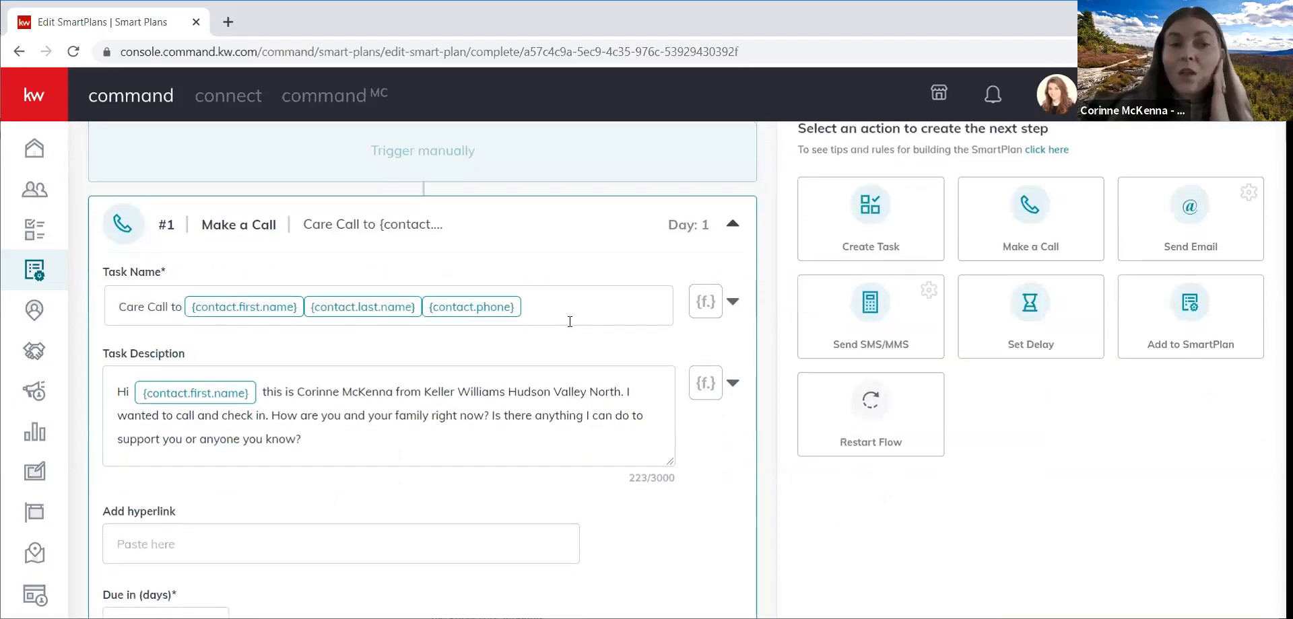
{"action": "scroll", "coordinate": [544, 266], "scroll_direction": "up", "scroll_amount": 1}
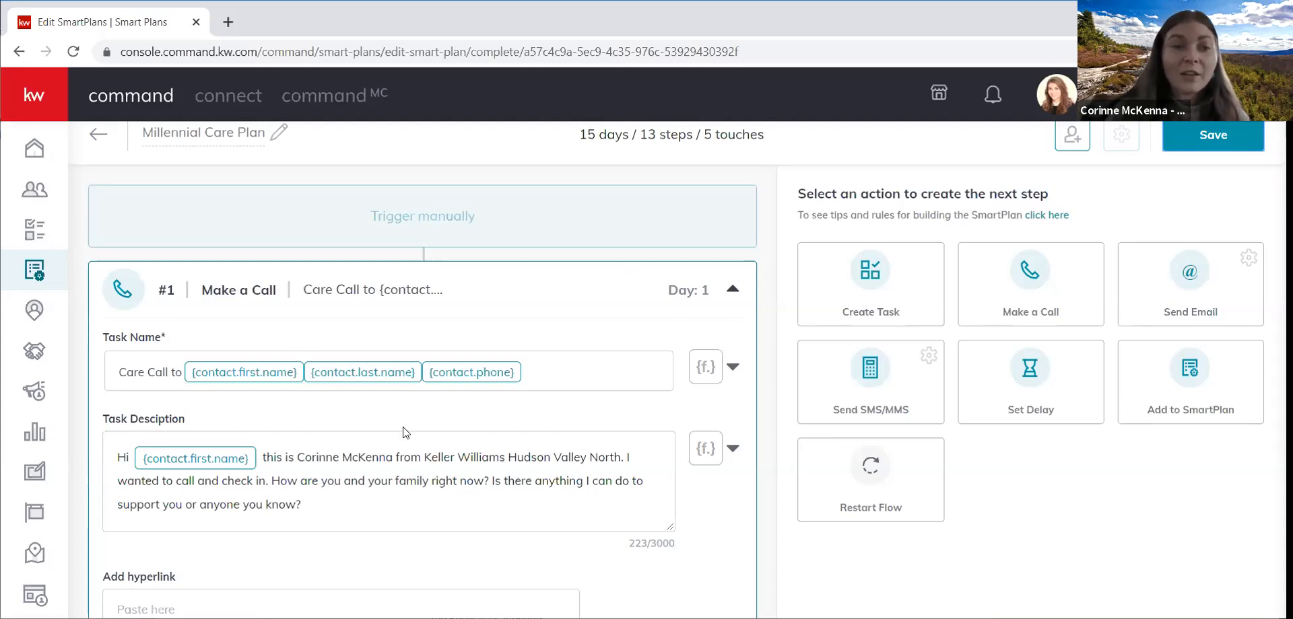
{"action": "scroll", "coordinate": [565, 389], "scroll_direction": "down", "scroll_amount": 3}
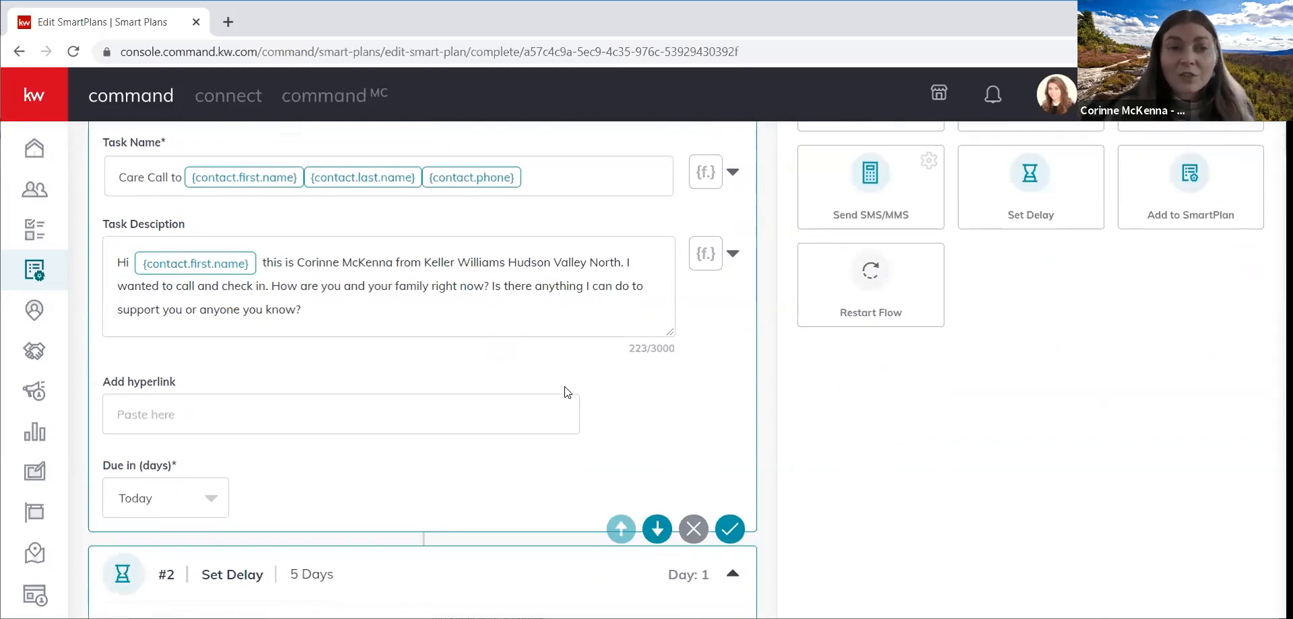
{"action": "scroll", "coordinate": [566, 391], "scroll_direction": "up", "scroll_amount": 3}
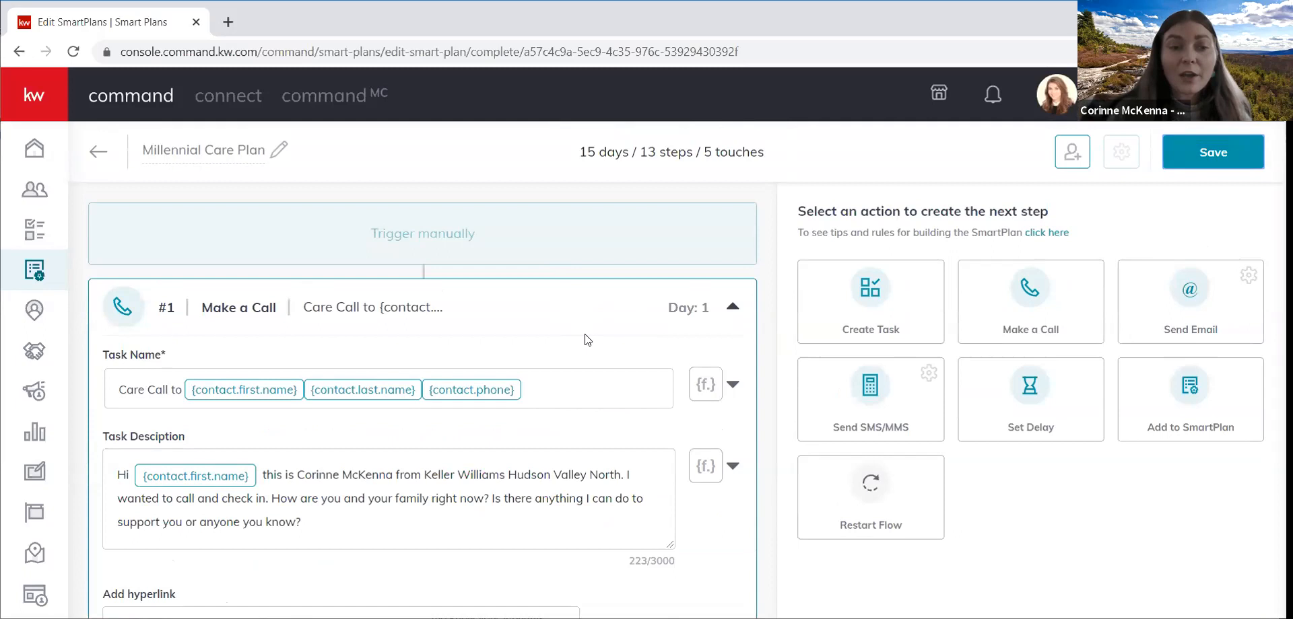
{"action": "scroll", "coordinate": [584, 340], "scroll_direction": "down", "scroll_amount": 2}
{"action": "scroll", "coordinate": [584, 334], "scroll_direction": "up", "scroll_amount": 1}
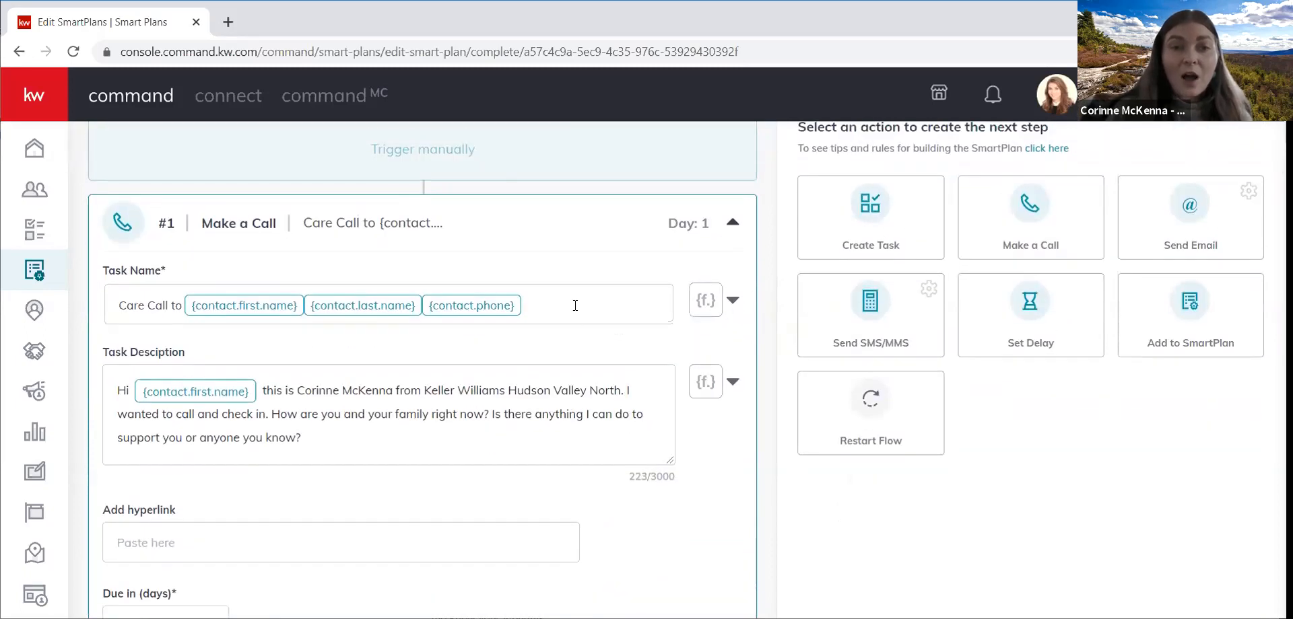
{"action": "scroll", "coordinate": [679, 316], "scroll_direction": "up", "scroll_amount": 1}
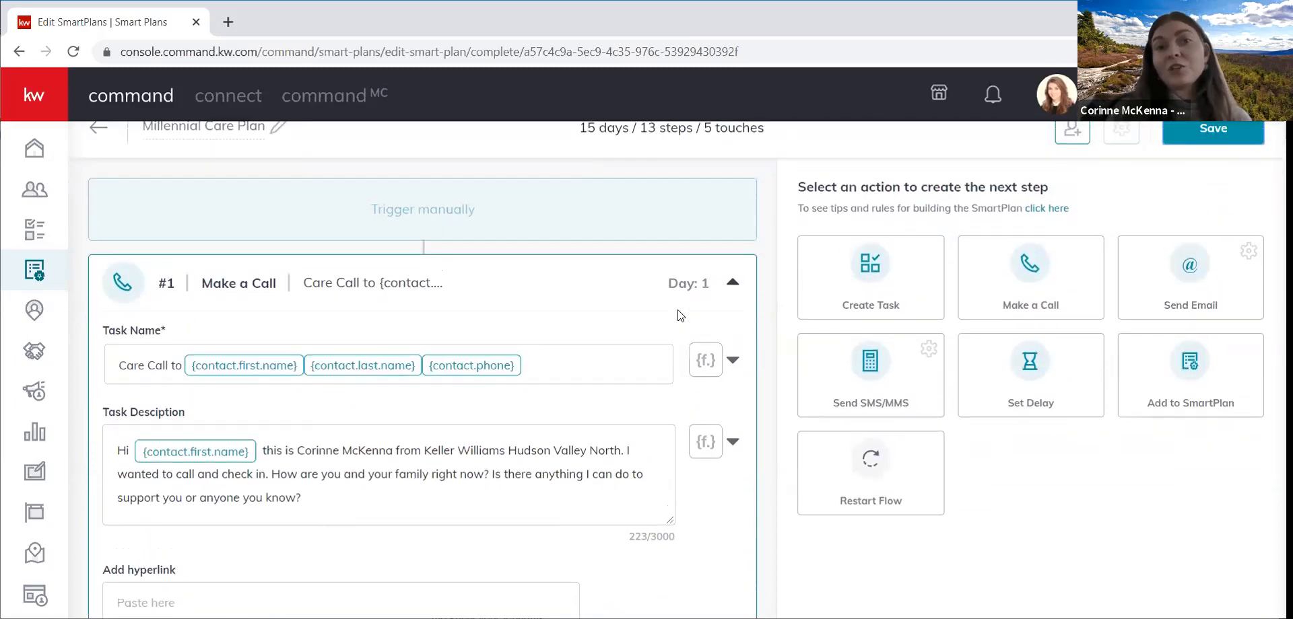
{"action": "scroll", "coordinate": [679, 314], "scroll_direction": "up", "scroll_amount": 1}
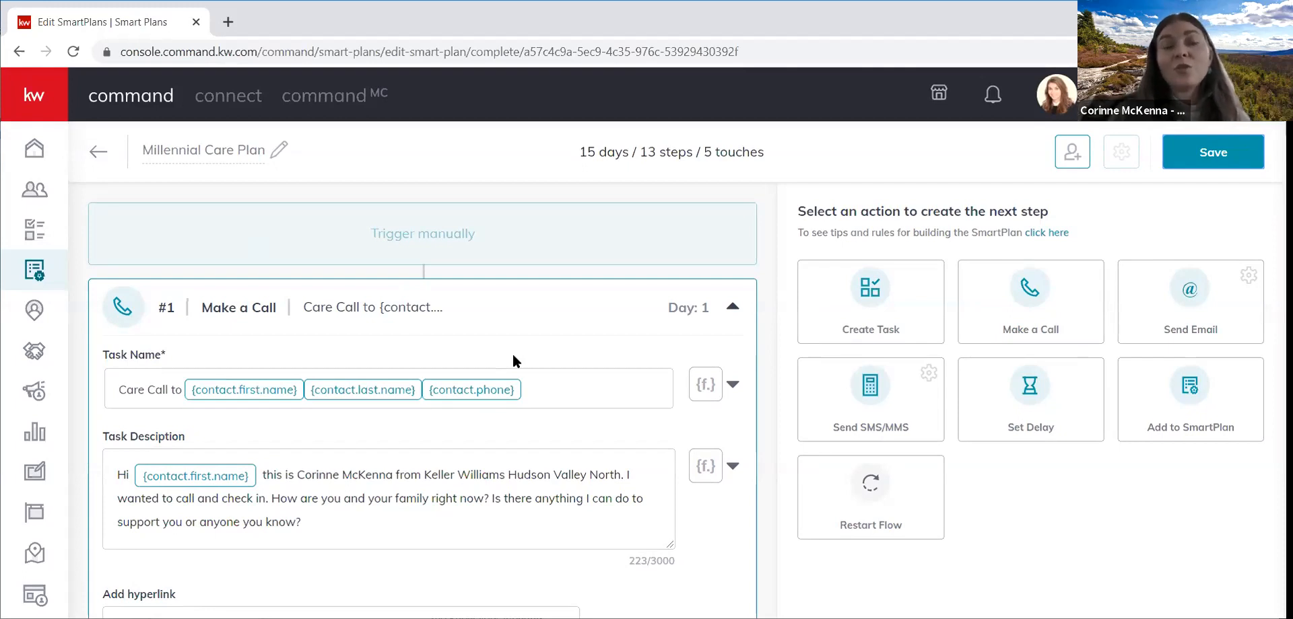
{"action": "scroll", "coordinate": [511, 353], "scroll_direction": "down", "scroll_amount": 3}
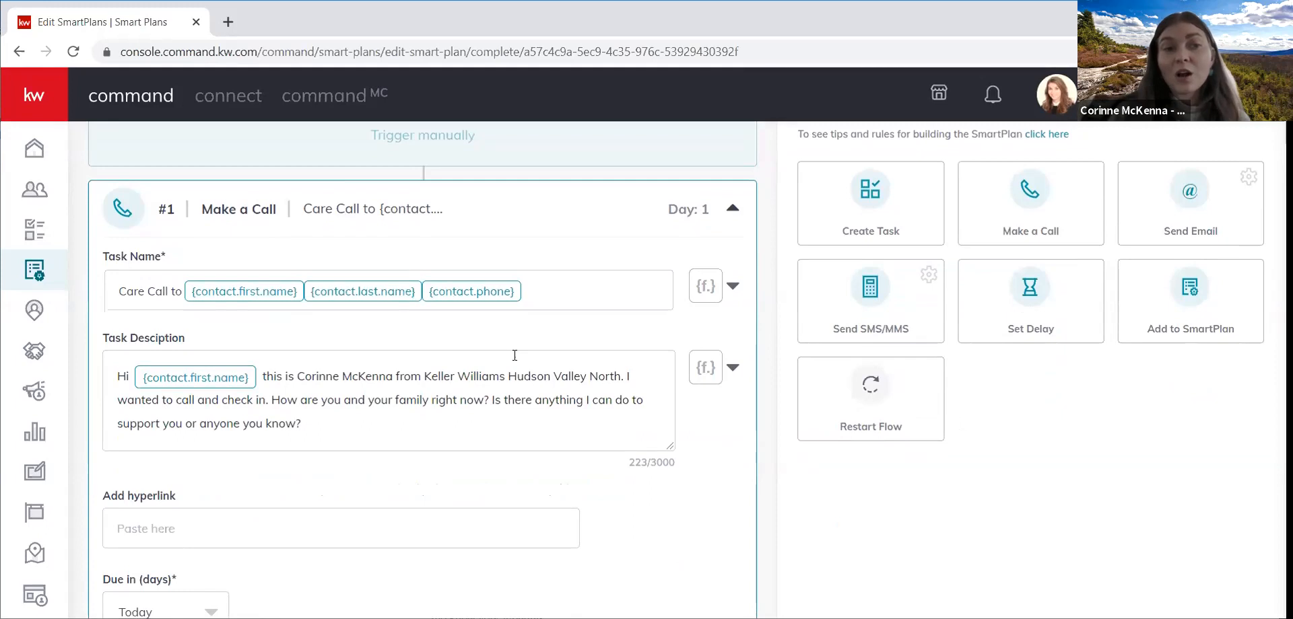
{"action": "scroll", "coordinate": [514, 354], "scroll_direction": "up", "scroll_amount": 3}
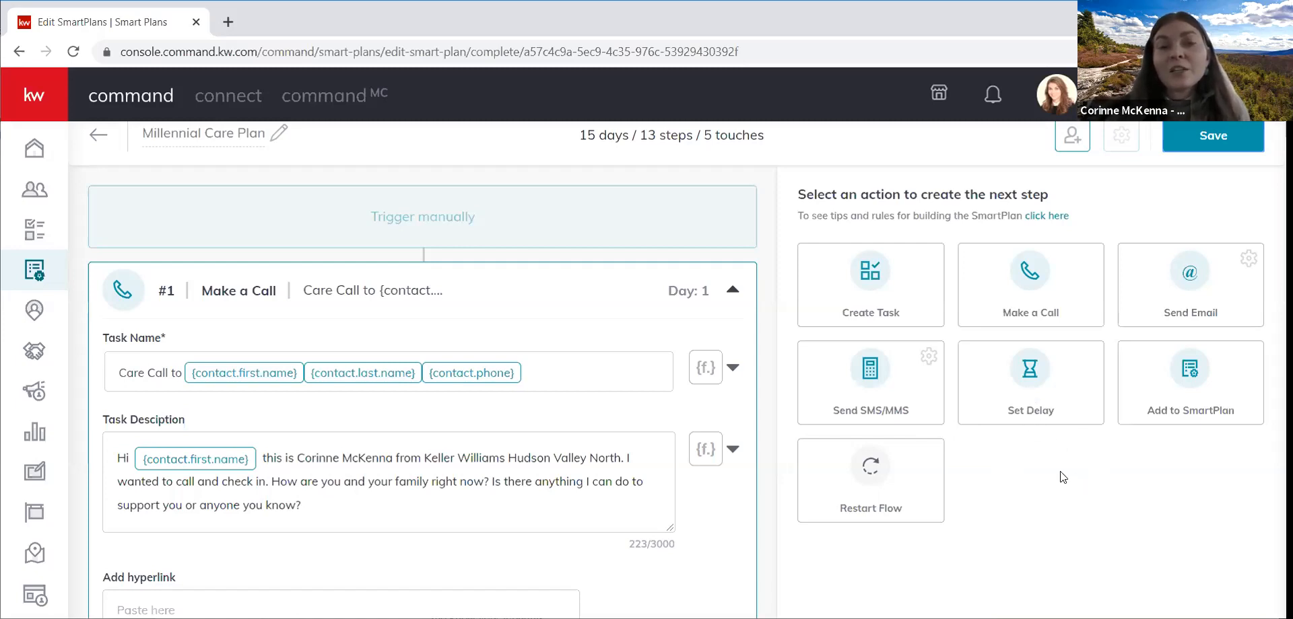
{"action": "scroll", "coordinate": [614, 404], "scroll_direction": "down", "scroll_amount": 3}
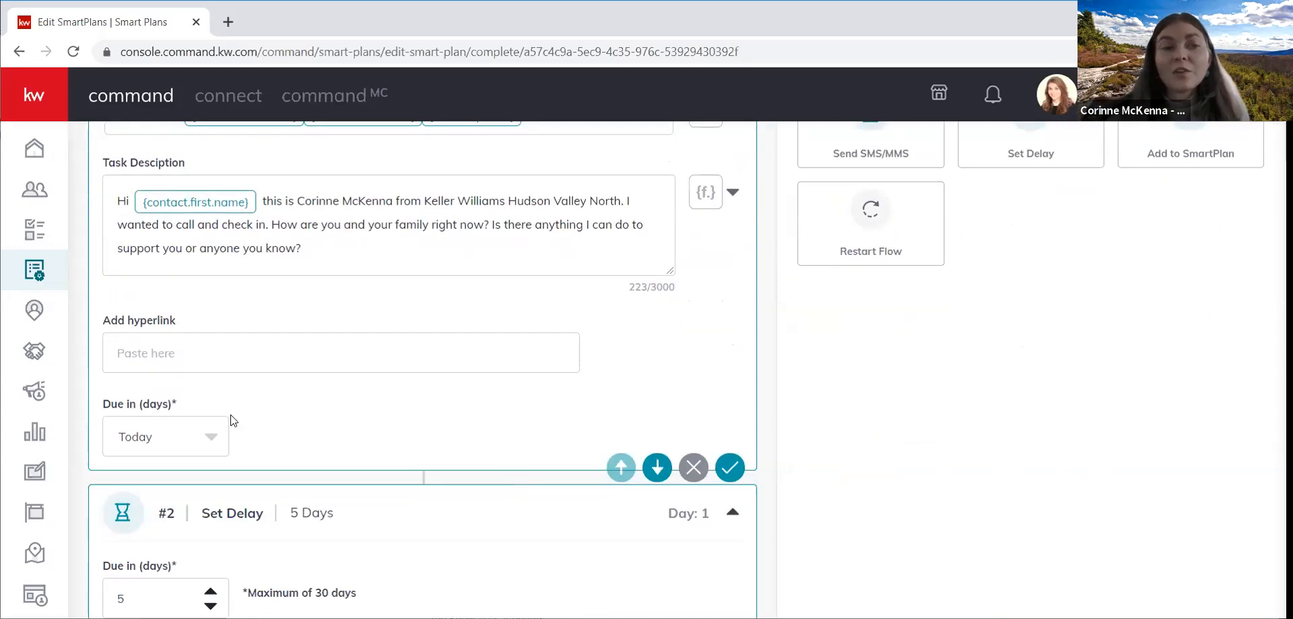
{"action": "scroll", "coordinate": [673, 381], "scroll_direction": "up", "scroll_amount": 2}
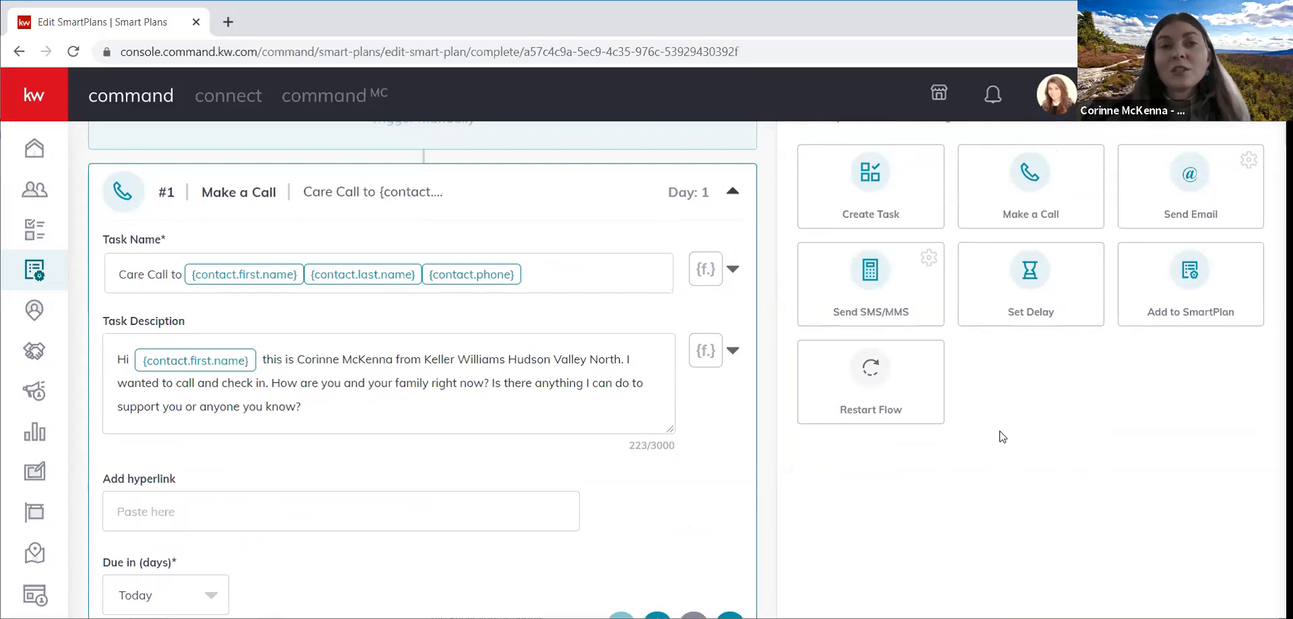
{"action": "scroll", "coordinate": [733, 411], "scroll_direction": "up", "scroll_amount": 1}
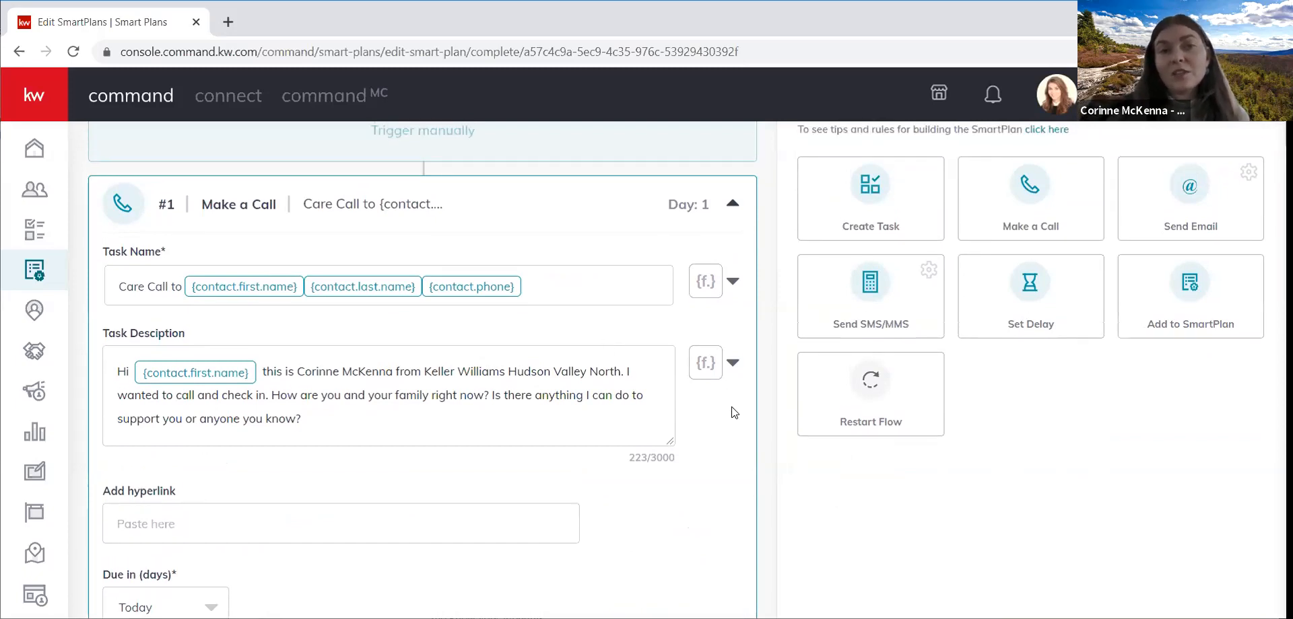
{"action": "scroll", "coordinate": [734, 413], "scroll_direction": "down", "scroll_amount": 3}
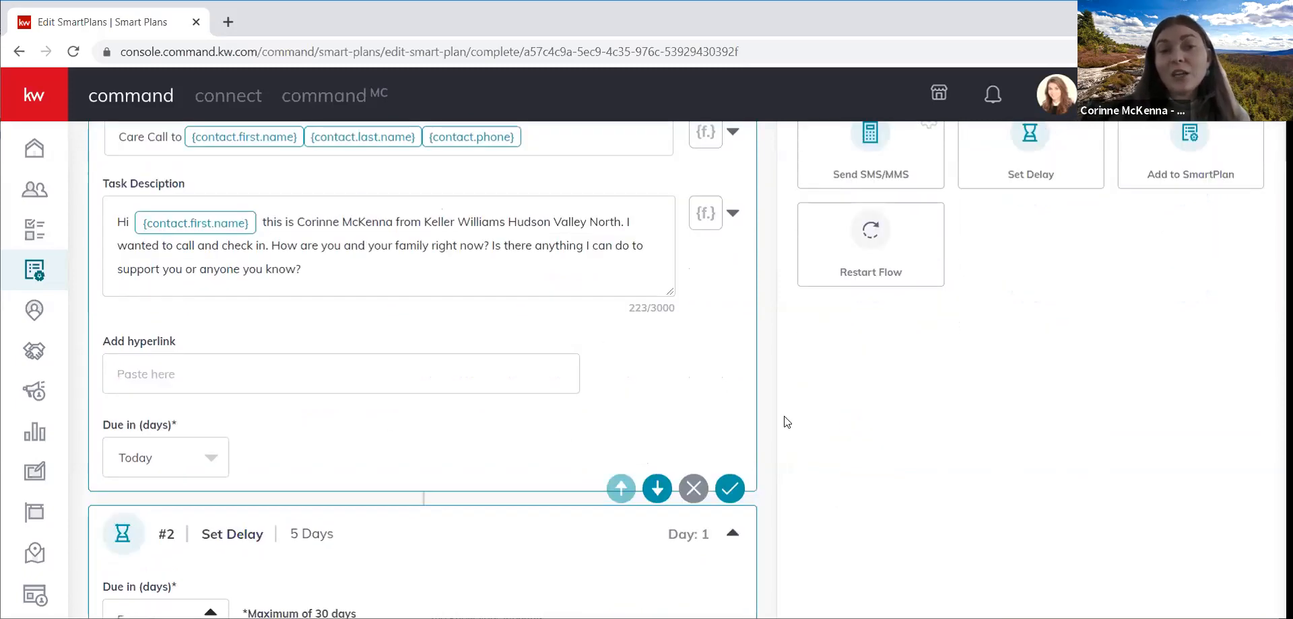
{"action": "scroll", "coordinate": [786, 422], "scroll_direction": "up", "scroll_amount": 3}
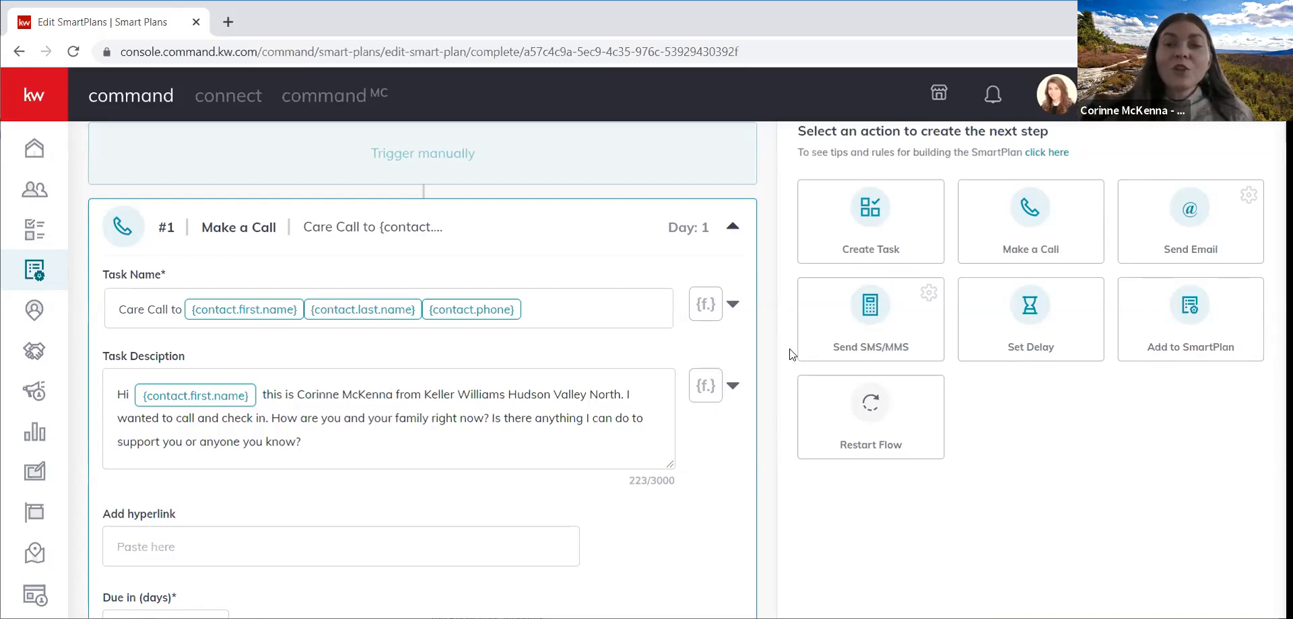
Open the SmartPlan building tips and read the rules for tasks, texts, emails, delays, due dates, flow restarts and touch limits
{"action": "scroll", "coordinate": [746, 405], "scroll_direction": "down", "scroll_amount": 3}
{"action": "scroll", "coordinate": [746, 405], "scroll_direction": "up", "scroll_amount": 3}
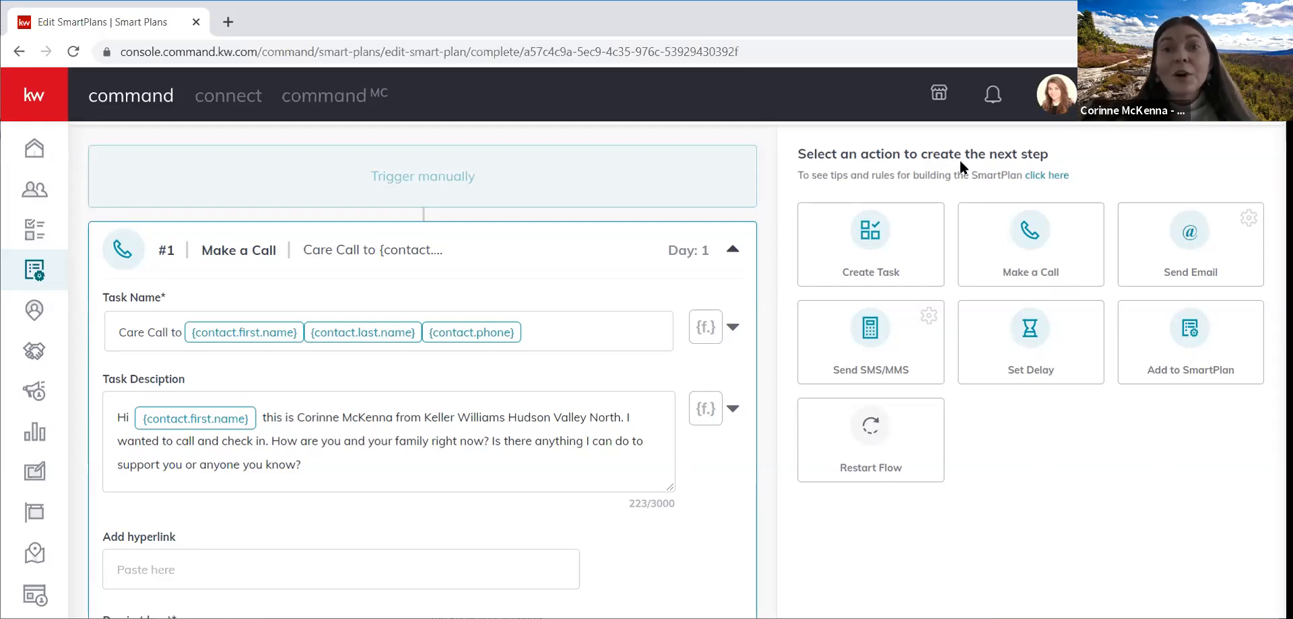
{"action": "left_click", "coordinate": [1041, 180]}
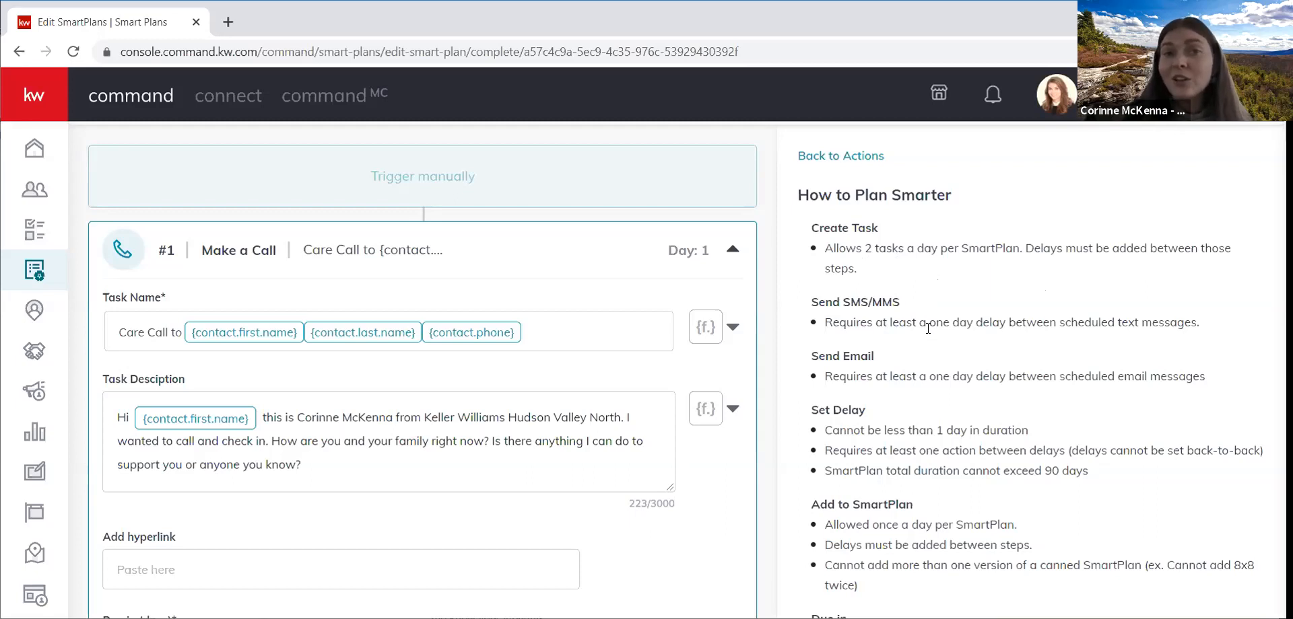
{"action": "scroll", "coordinate": [927, 328], "scroll_direction": "down", "scroll_amount": 1}
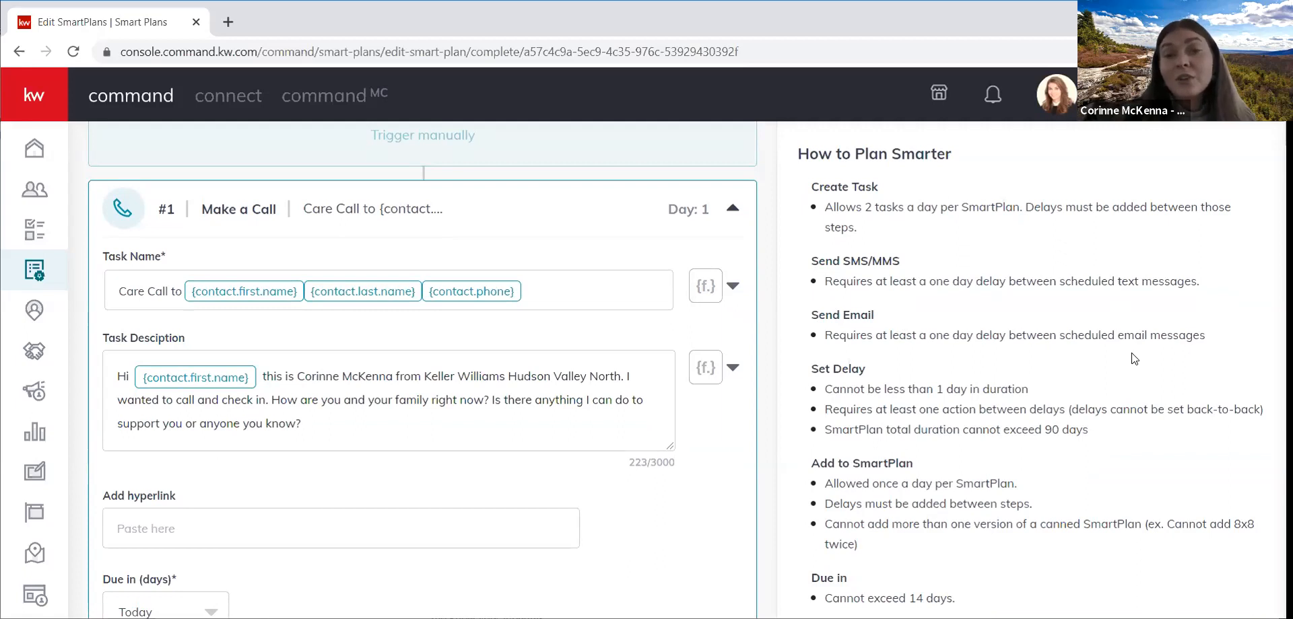
{"action": "scroll", "coordinate": [870, 394], "scroll_direction": "down", "scroll_amount": 1}
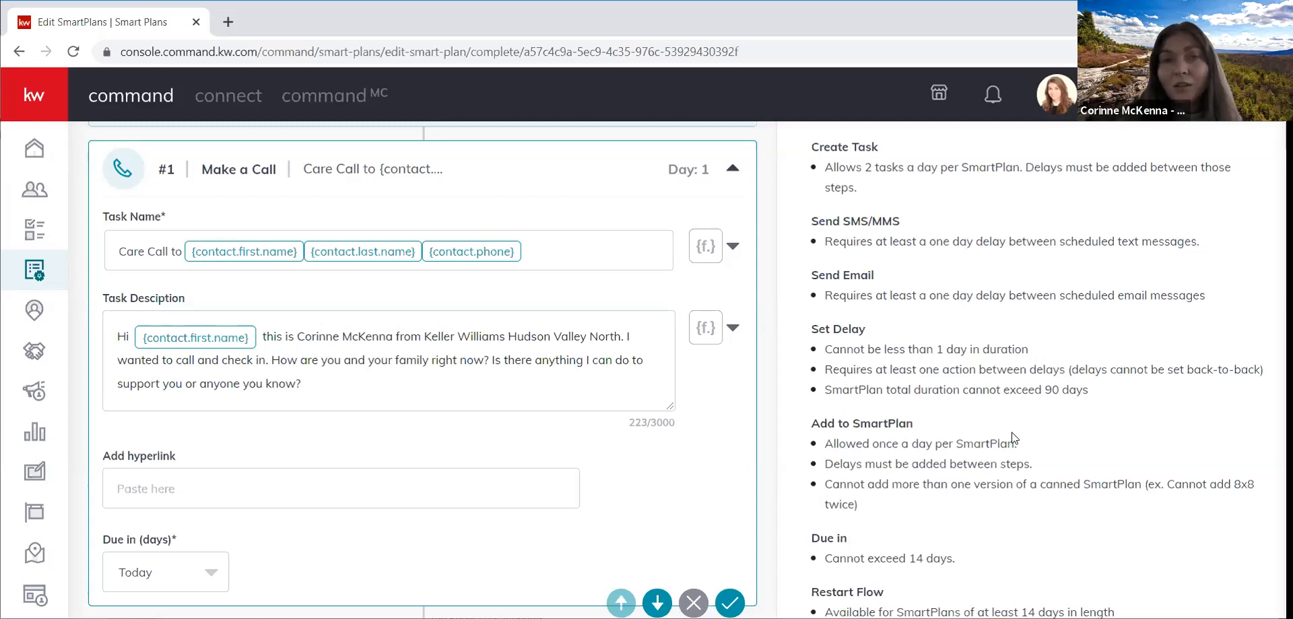
{"action": "scroll", "coordinate": [1011, 438], "scroll_direction": "down", "scroll_amount": 3}
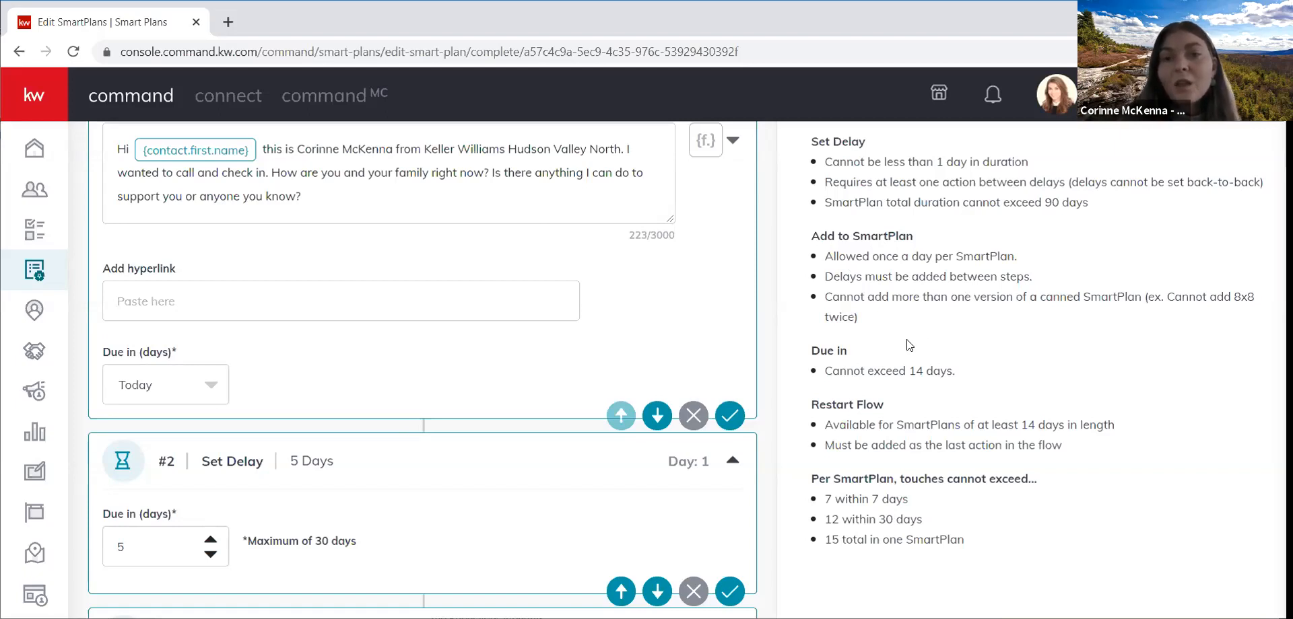
{"action": "scroll", "coordinate": [909, 345], "scroll_direction": "down", "scroll_amount": 1}
{"action": "scroll", "coordinate": [905, 336], "scroll_direction": "down", "scroll_amount": 1}
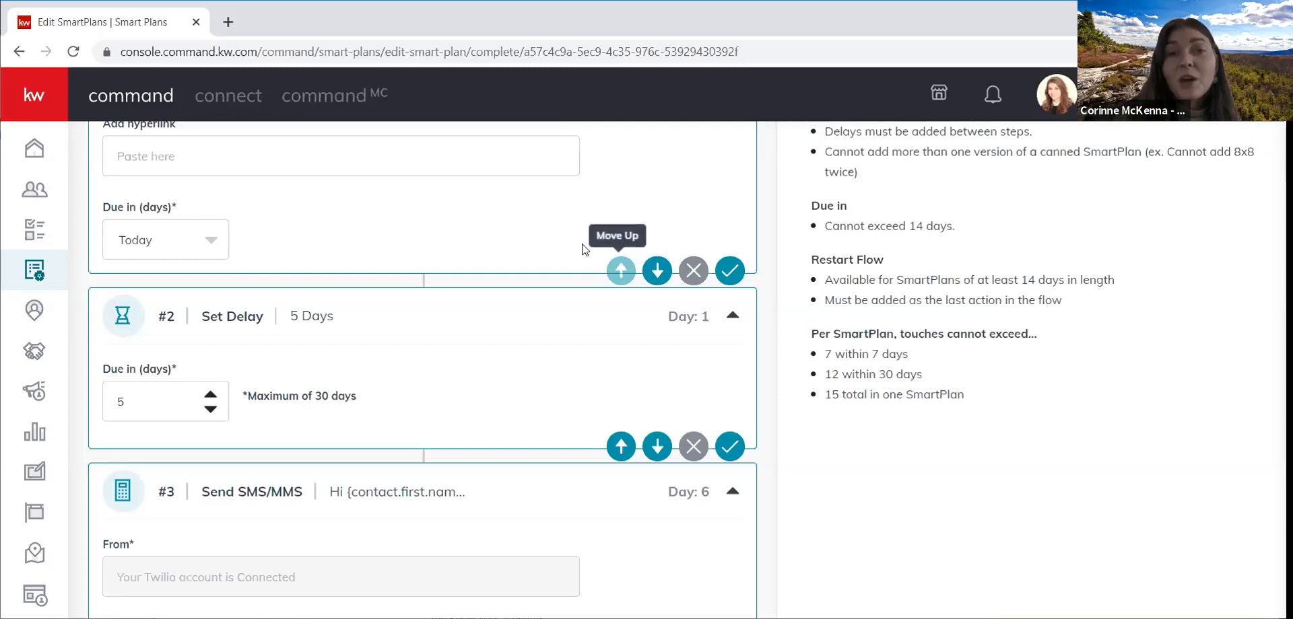
Review the plan's sequence of call, delay, SMS, email and Create Task steps against the per-SmartPlan touch limits
{"action": "scroll", "coordinate": [583, 379], "scroll_direction": "down", "scroll_amount": 2}
{"action": "scroll", "coordinate": [583, 378], "scroll_direction": "down", "scroll_amount": 2}
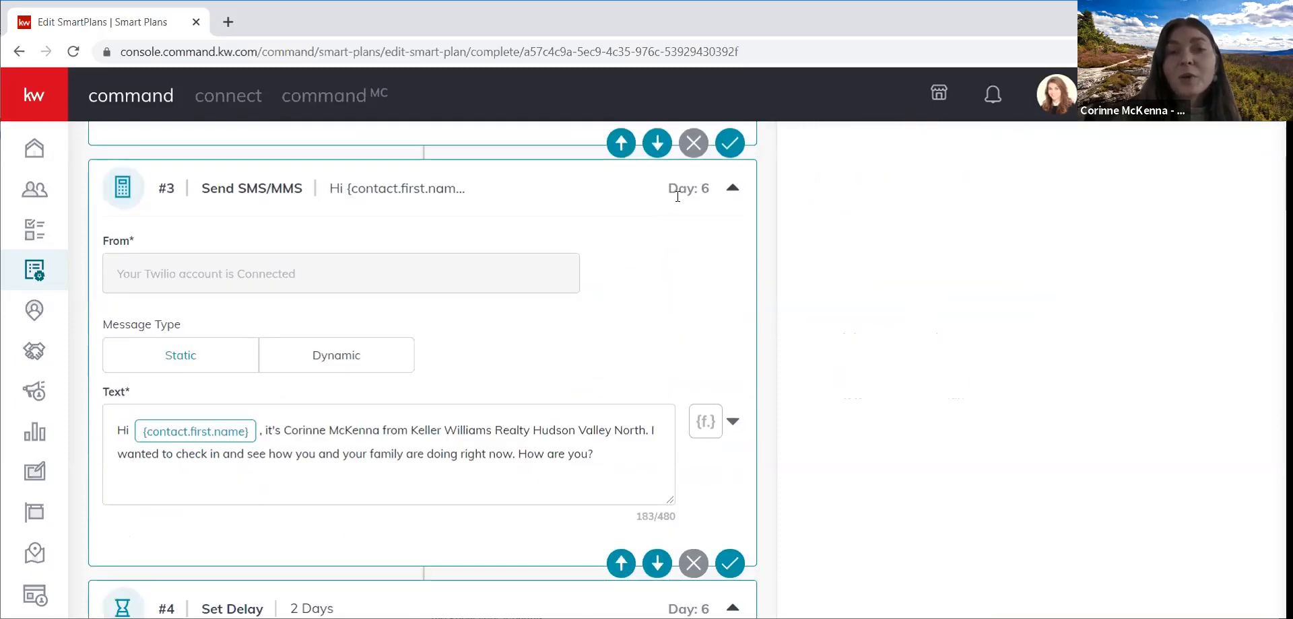
{"action": "scroll", "coordinate": [684, 321], "scroll_direction": "down", "scroll_amount": 4}
{"action": "scroll", "coordinate": [686, 320], "scroll_direction": "up", "scroll_amount": 8}
{"action": "scroll", "coordinate": [875, 343], "scroll_direction": "down", "scroll_amount": 2}
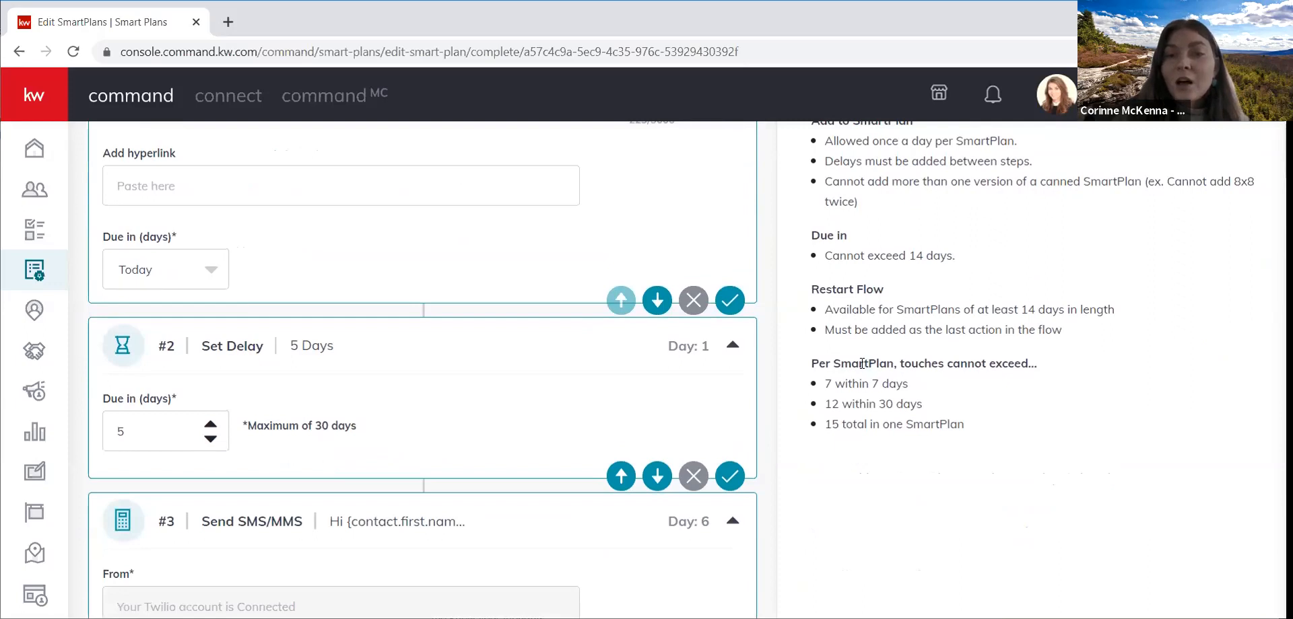
{"action": "scroll", "coordinate": [862, 377], "scroll_direction": "down", "scroll_amount": 1}
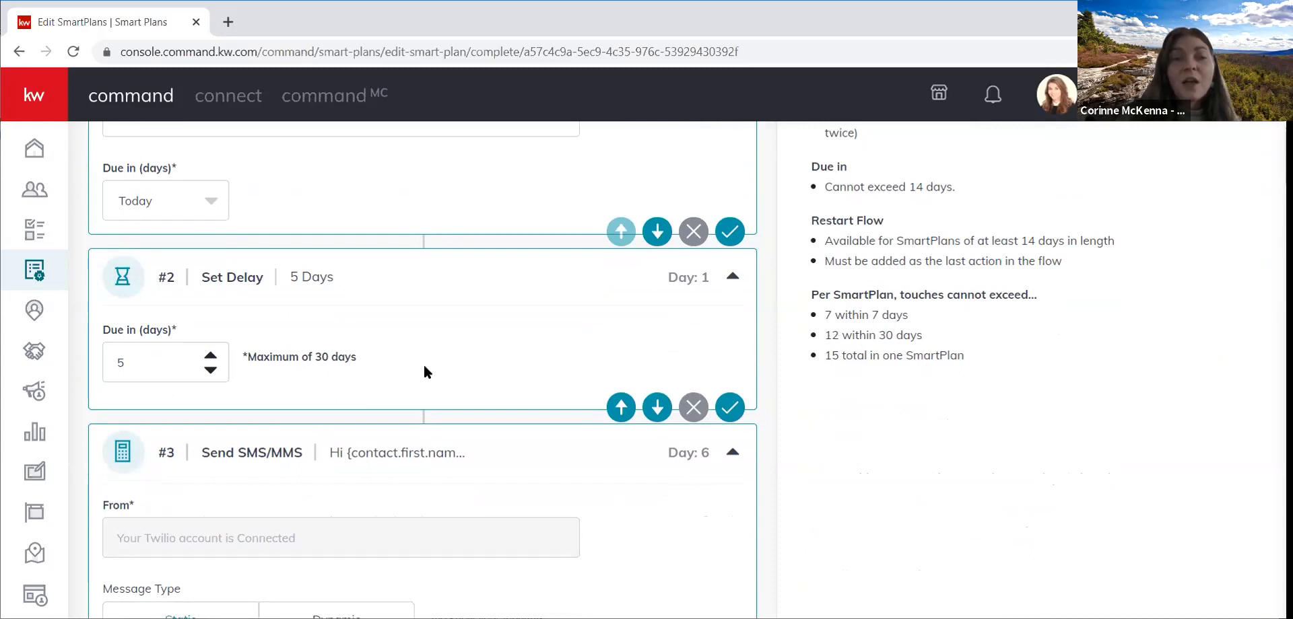
{"action": "scroll", "coordinate": [424, 371], "scroll_direction": "down", "scroll_amount": 2}
{"action": "scroll", "coordinate": [424, 367], "scroll_direction": "up", "scroll_amount": 3}
{"action": "scroll", "coordinate": [430, 340], "scroll_direction": "down", "scroll_amount": 8}
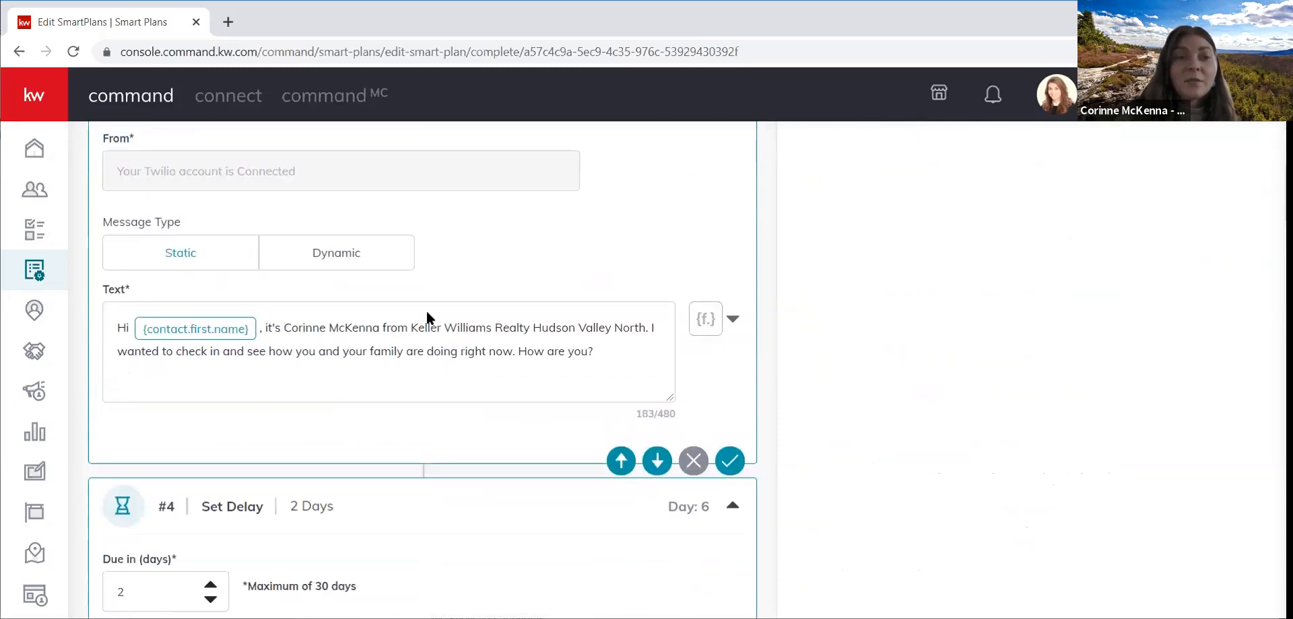
{"action": "scroll", "coordinate": [427, 313], "scroll_direction": "up", "scroll_amount": 15}
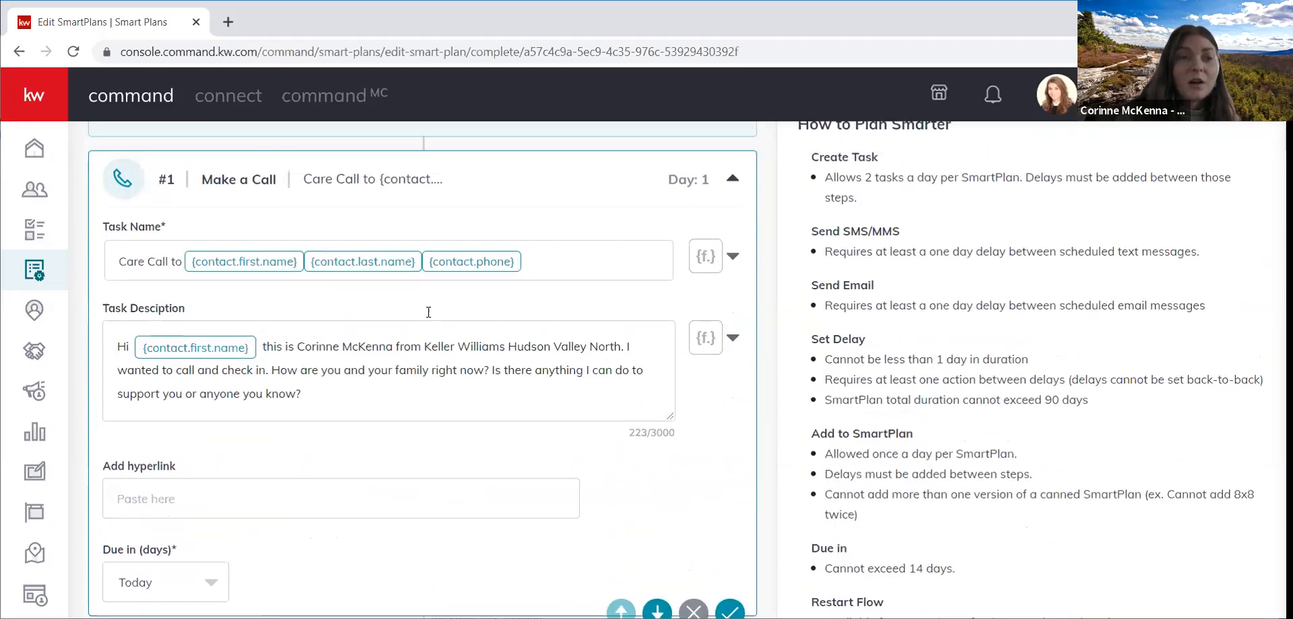
{"action": "scroll", "coordinate": [427, 314], "scroll_direction": "down", "scroll_amount": 18}
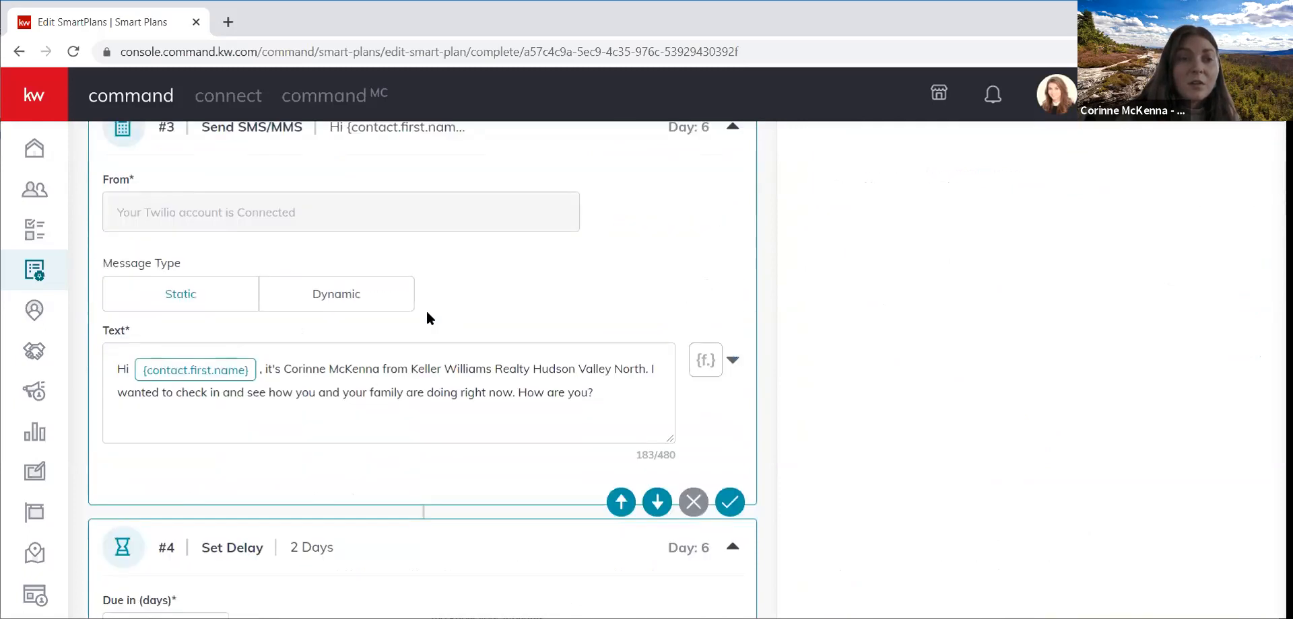
{"action": "scroll", "coordinate": [427, 313], "scroll_direction": "down", "scroll_amount": 12}
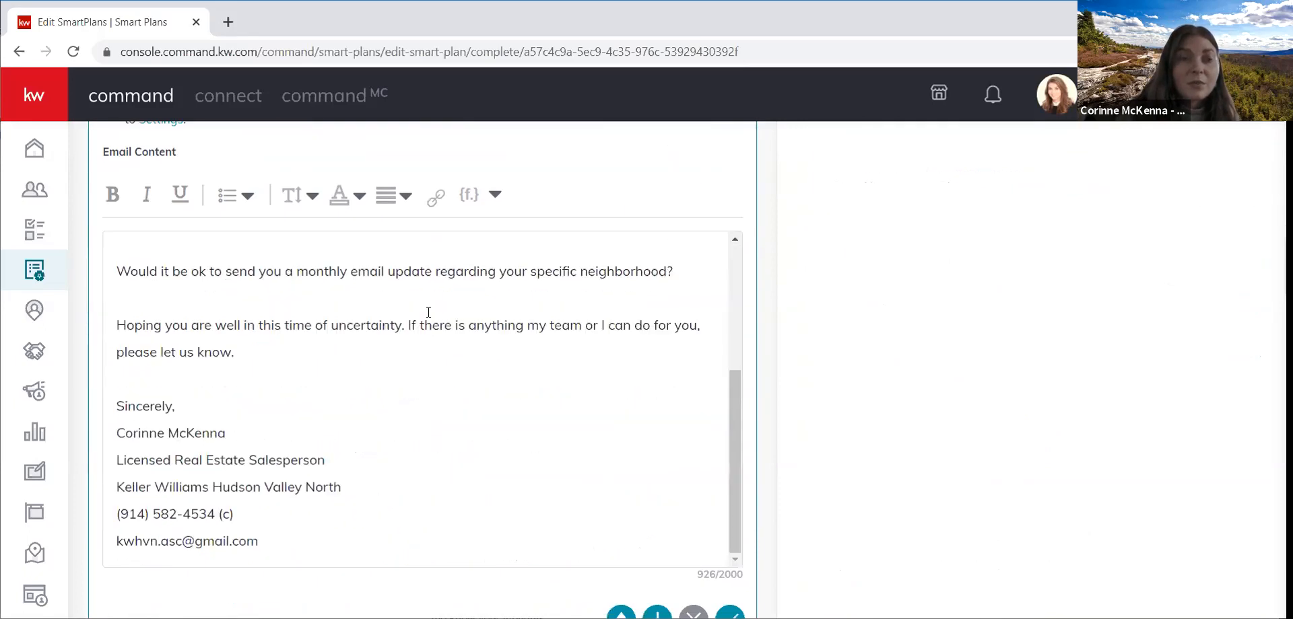
{"action": "scroll", "coordinate": [427, 314], "scroll_direction": "down", "scroll_amount": 3}
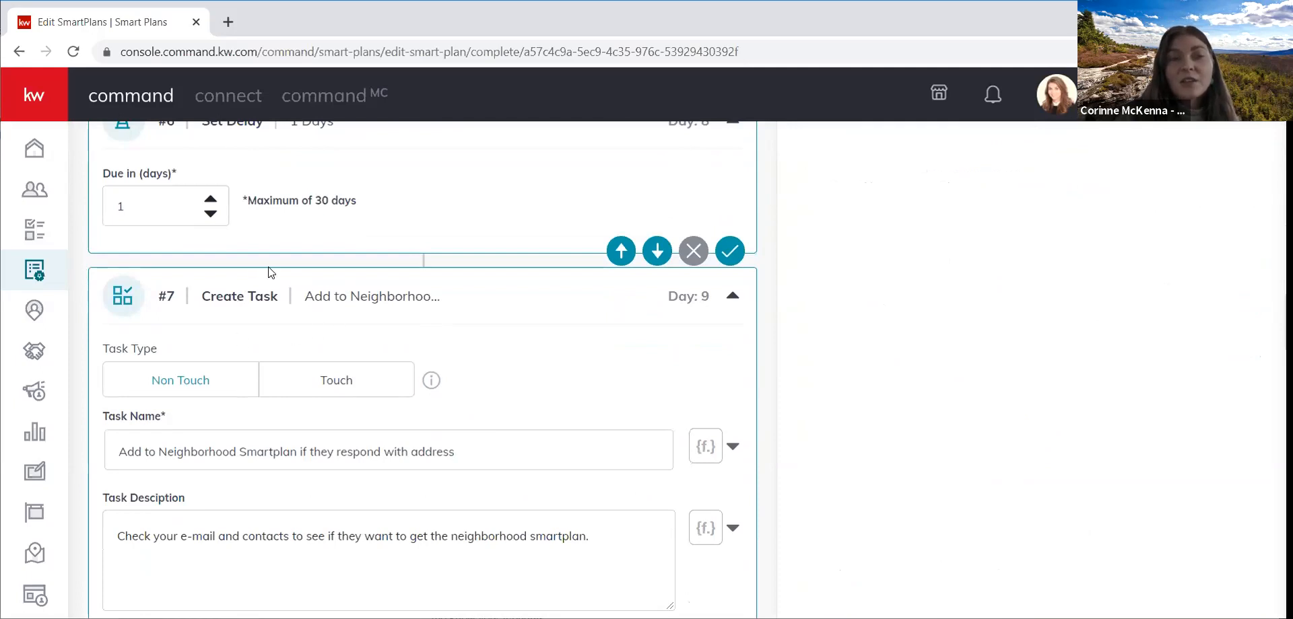
{"action": "scroll", "coordinate": [269, 270], "scroll_direction": "up", "scroll_amount": 3}
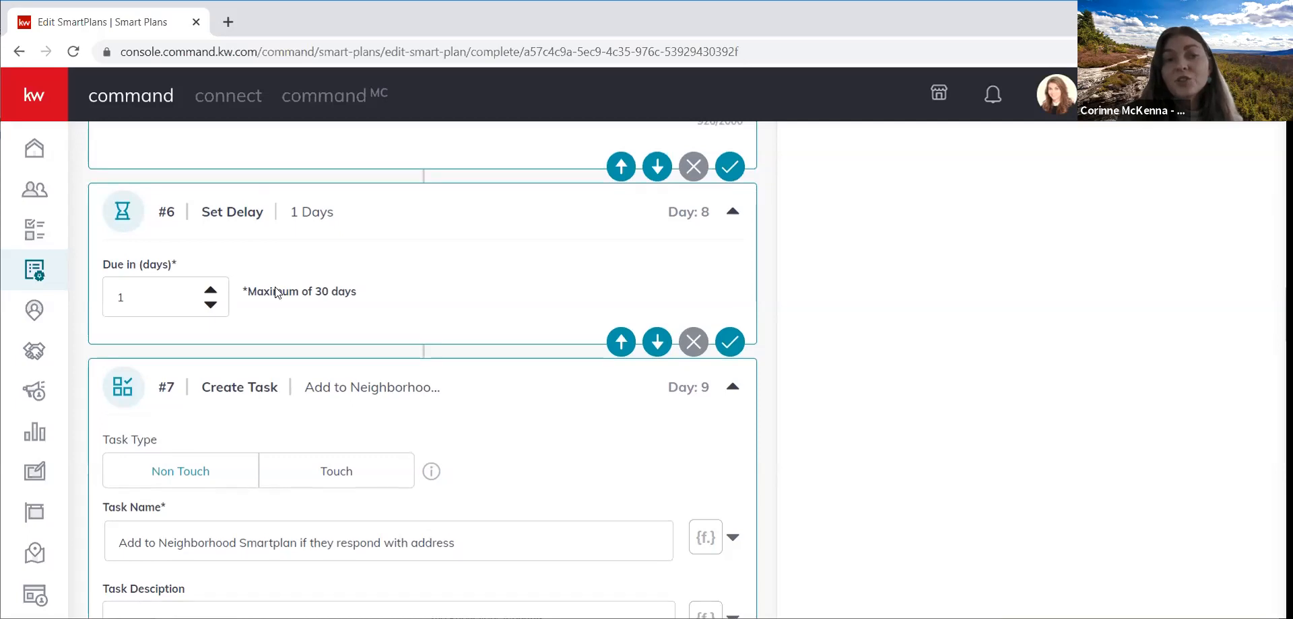
{"action": "scroll", "coordinate": [807, 401], "scroll_direction": "up", "scroll_amount": 10}
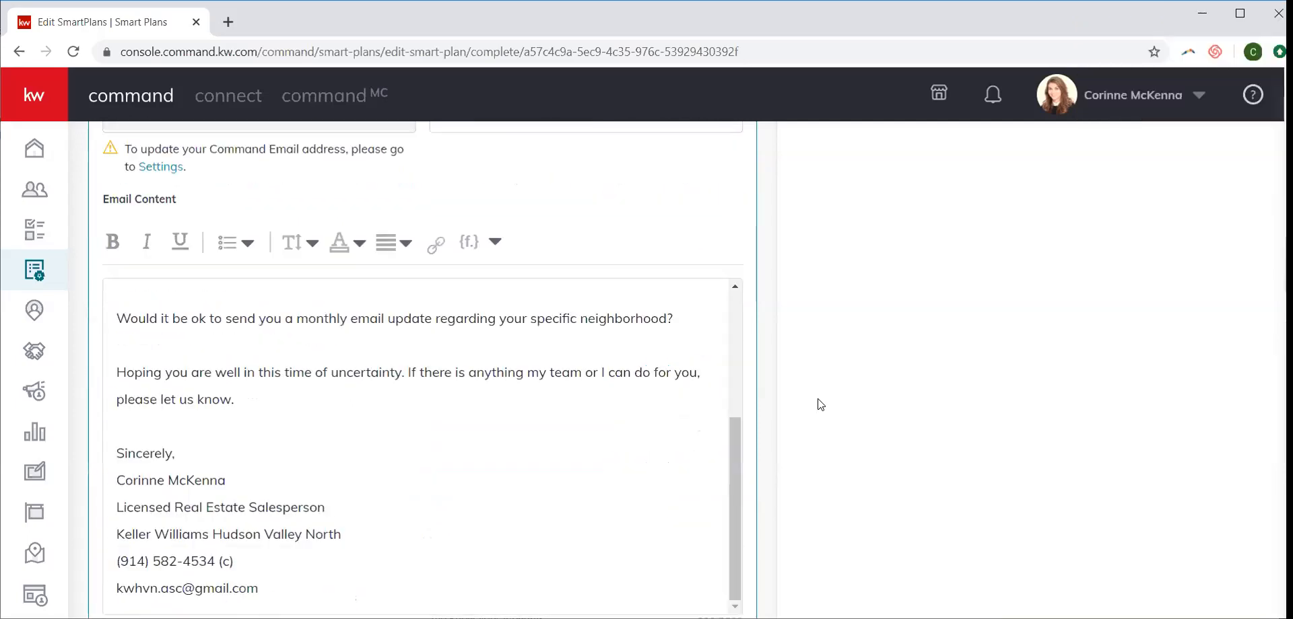
{"action": "scroll", "coordinate": [820, 404], "scroll_direction": "up", "scroll_amount": 8}
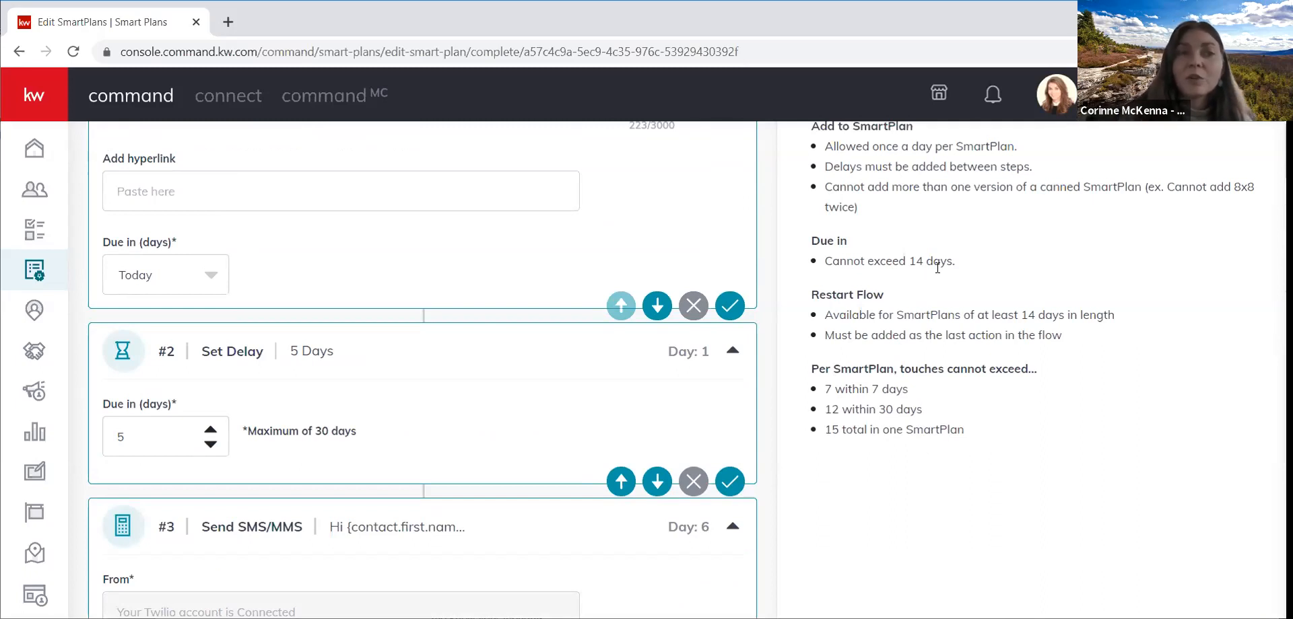
Save the Millennial Care Plan and return from the building tips to the actions for creating the next step
{"action": "scroll", "coordinate": [885, 303], "scroll_direction": "up", "scroll_amount": 1}
{"action": "scroll", "coordinate": [885, 307], "scroll_direction": "up", "scroll_amount": 6}
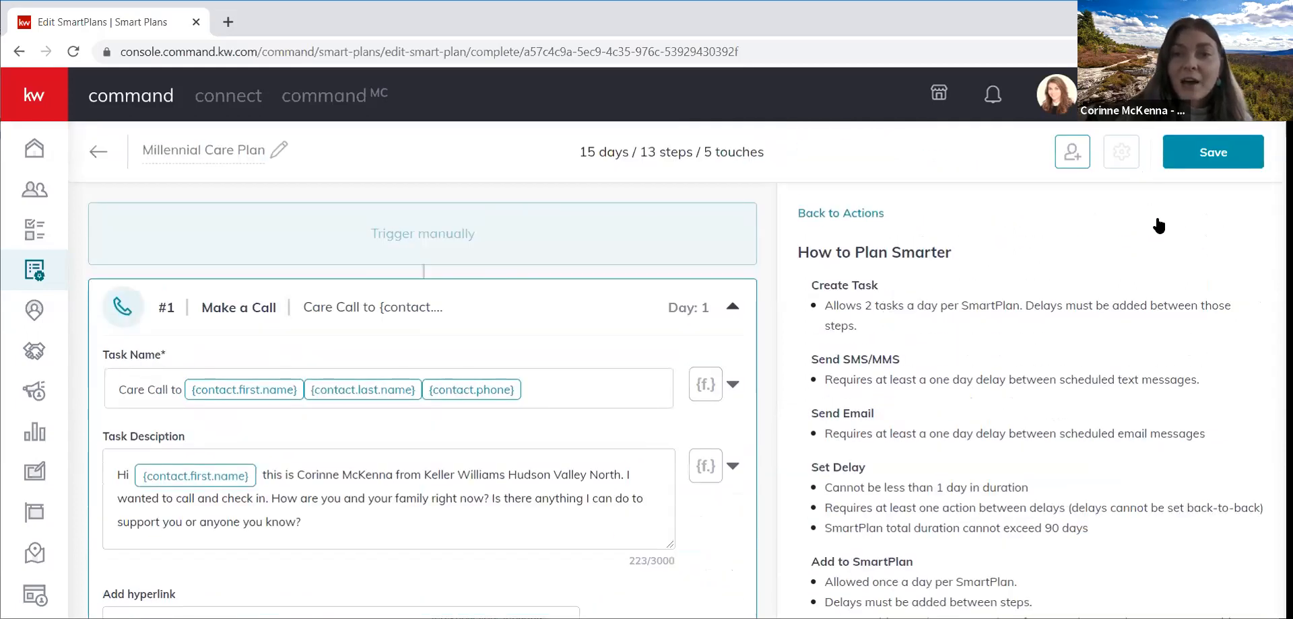
{"action": "left_click", "coordinate": [1248, 168]}
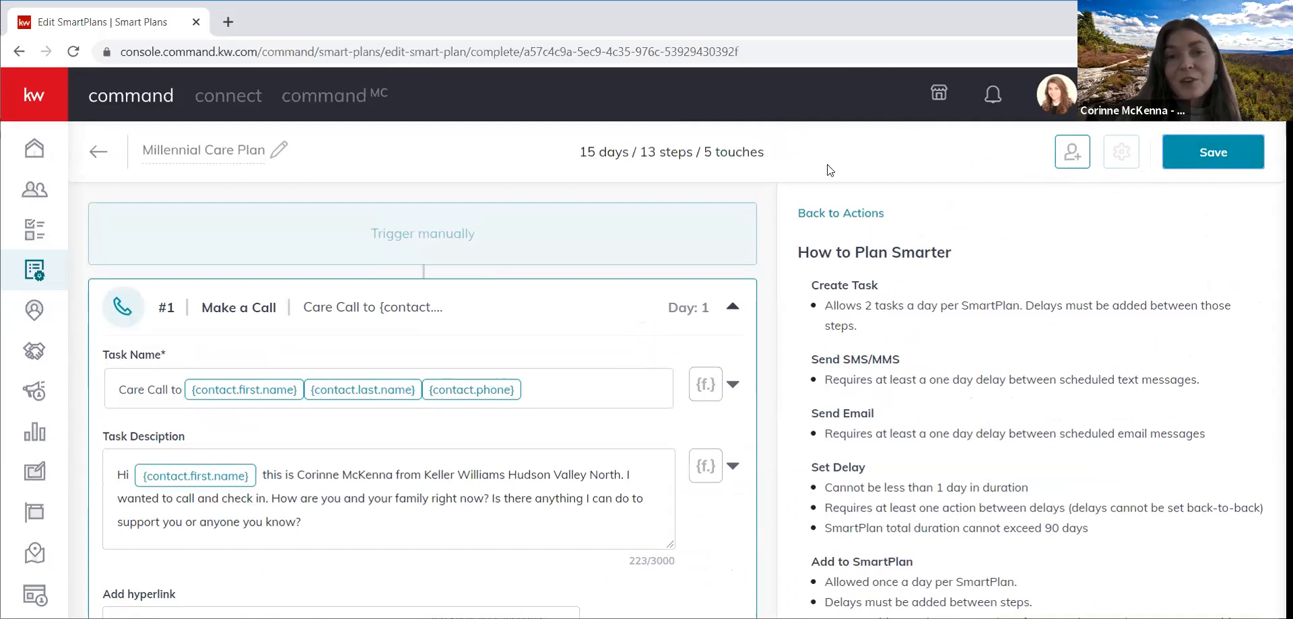
{"action": "left_click", "coordinate": [845, 214]}
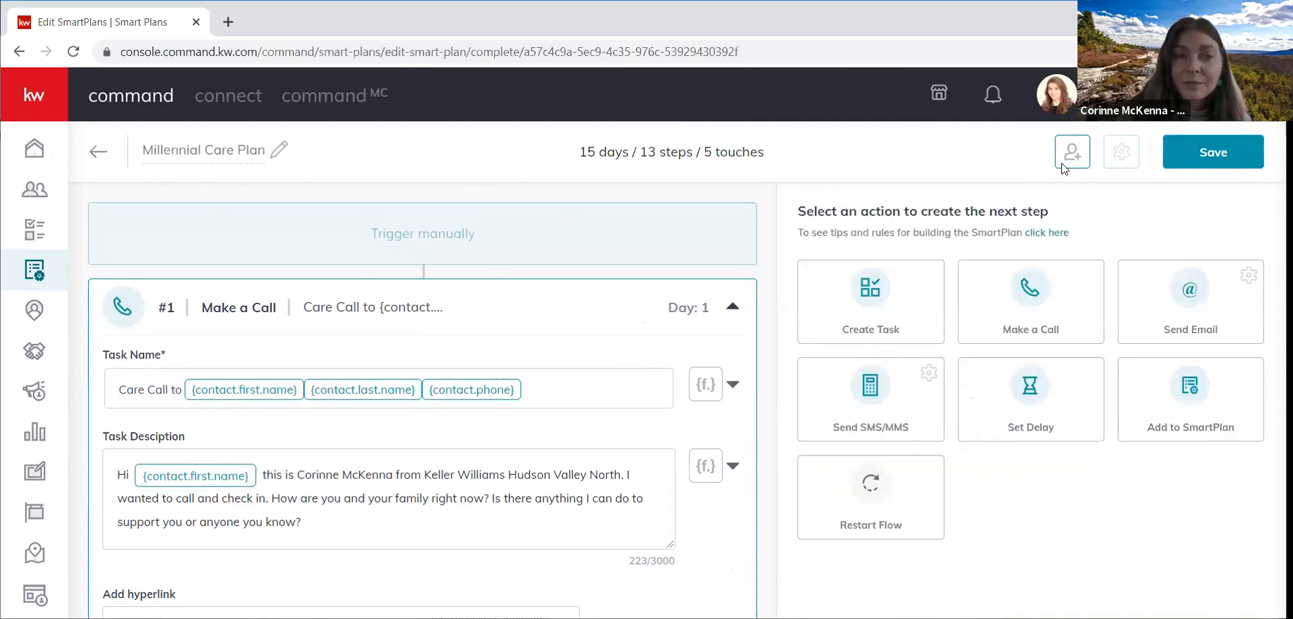
Rewrite the first Make a Call task name as "Care call to" followed by the contact.first.name, contact.last.name and contact.phone merge fields
{"action": "scroll", "coordinate": [442, 367], "scroll_direction": "down", "scroll_amount": 1}
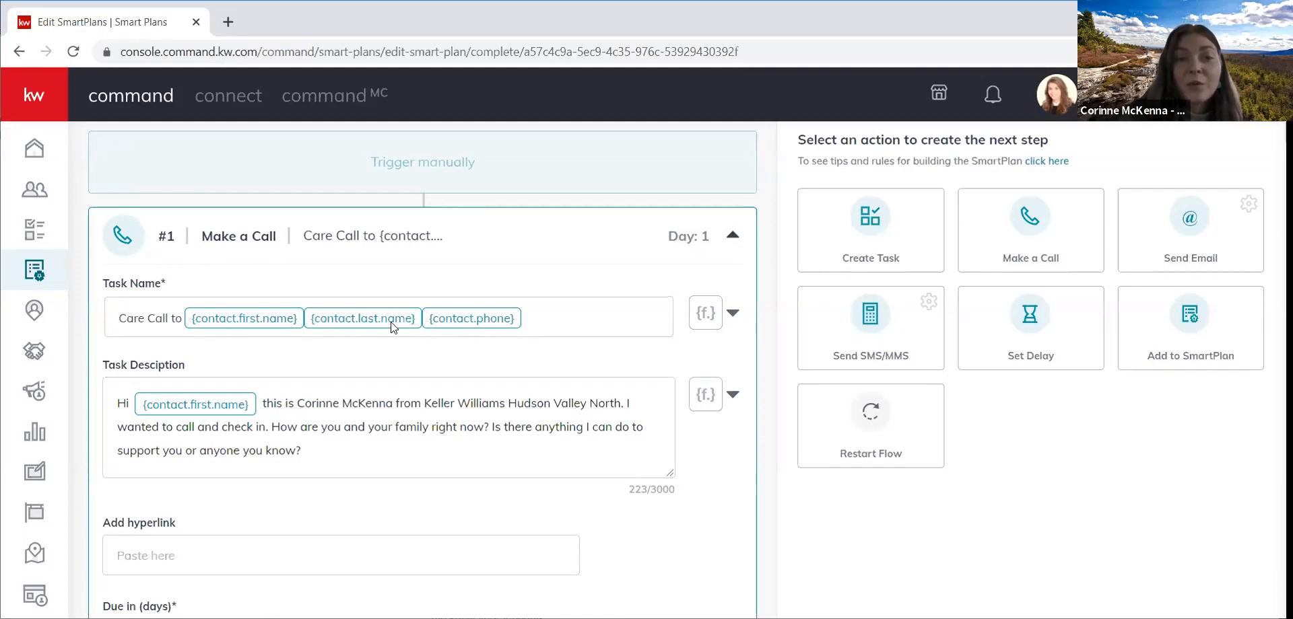
{"action": "left_click", "coordinate": [583, 332]}
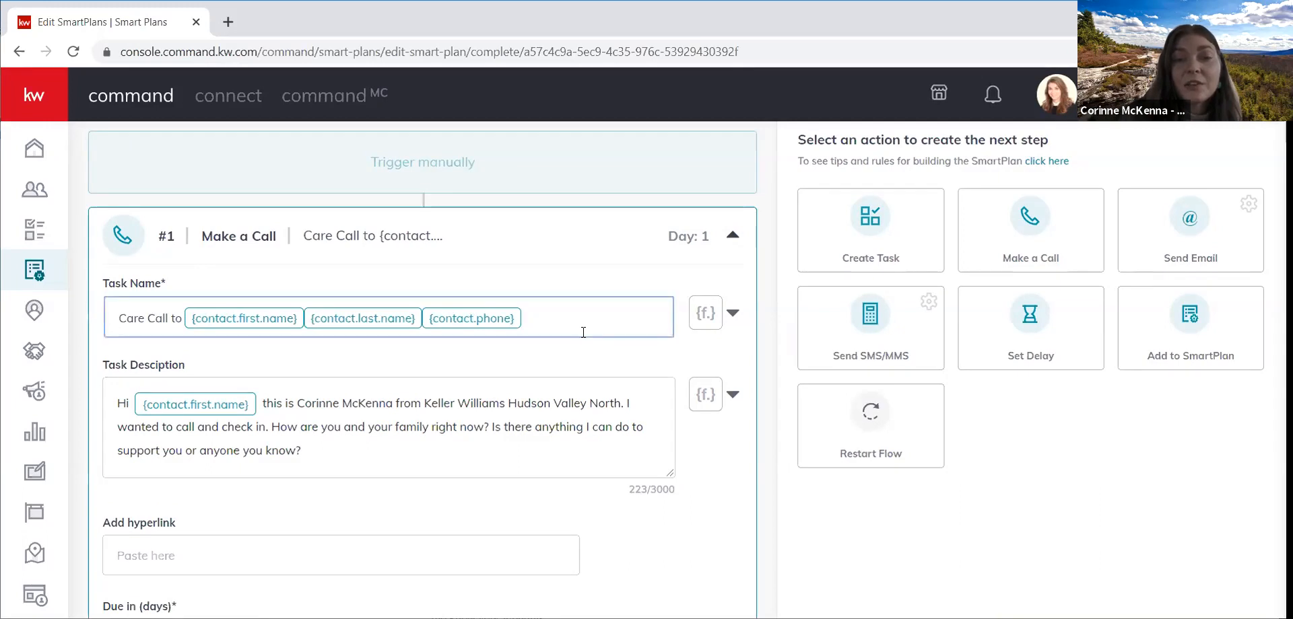
{"action": "key", "text": "ctrl+a"}
{"action": "key", "text": "BackSpace"}
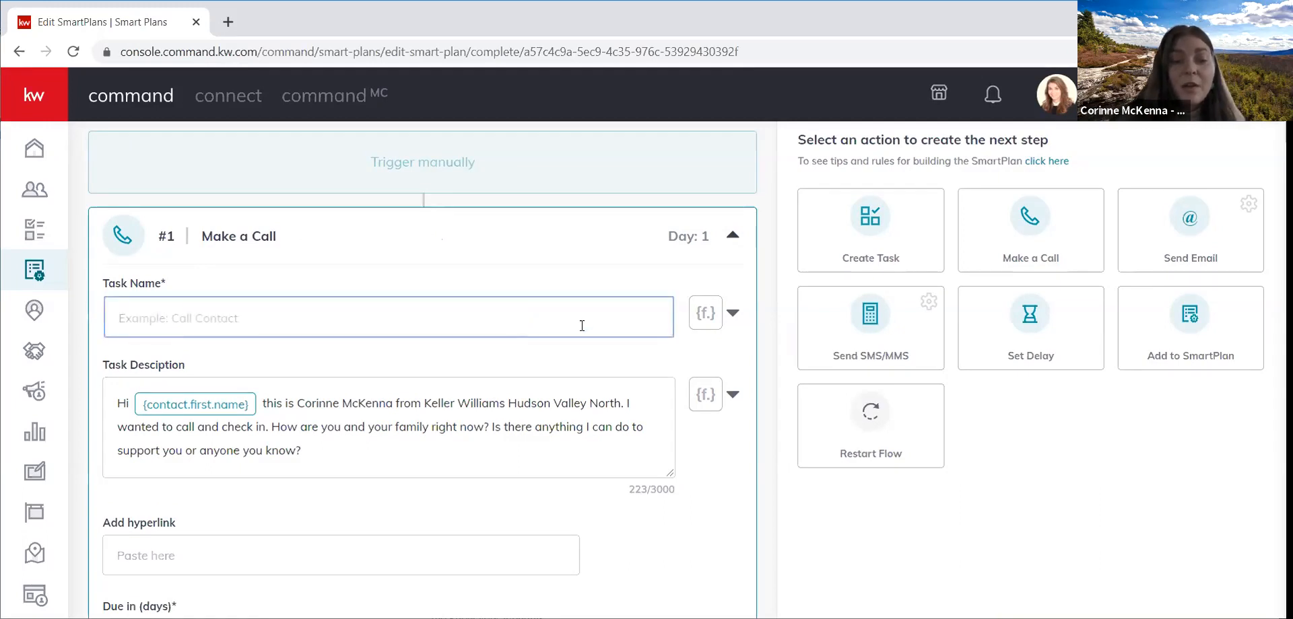
{"action": "type", "text": "Care call to"}
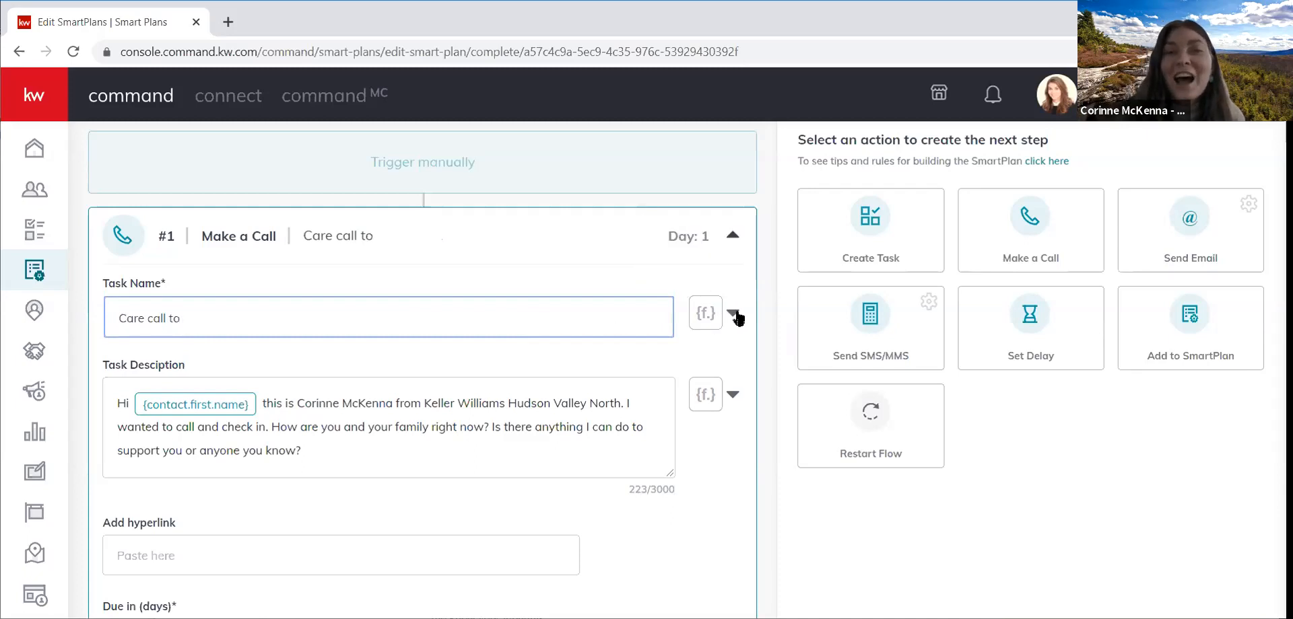
{"action": "left_click", "coordinate": [735, 315]}
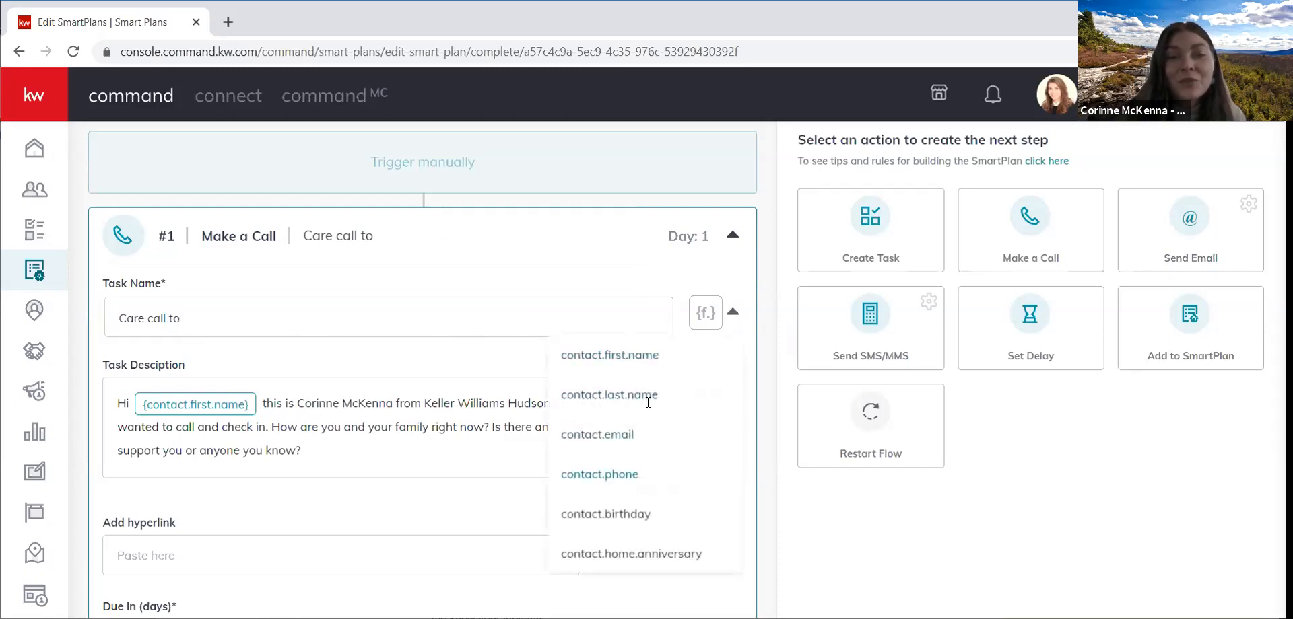
{"action": "left_click", "coordinate": [635, 476]}
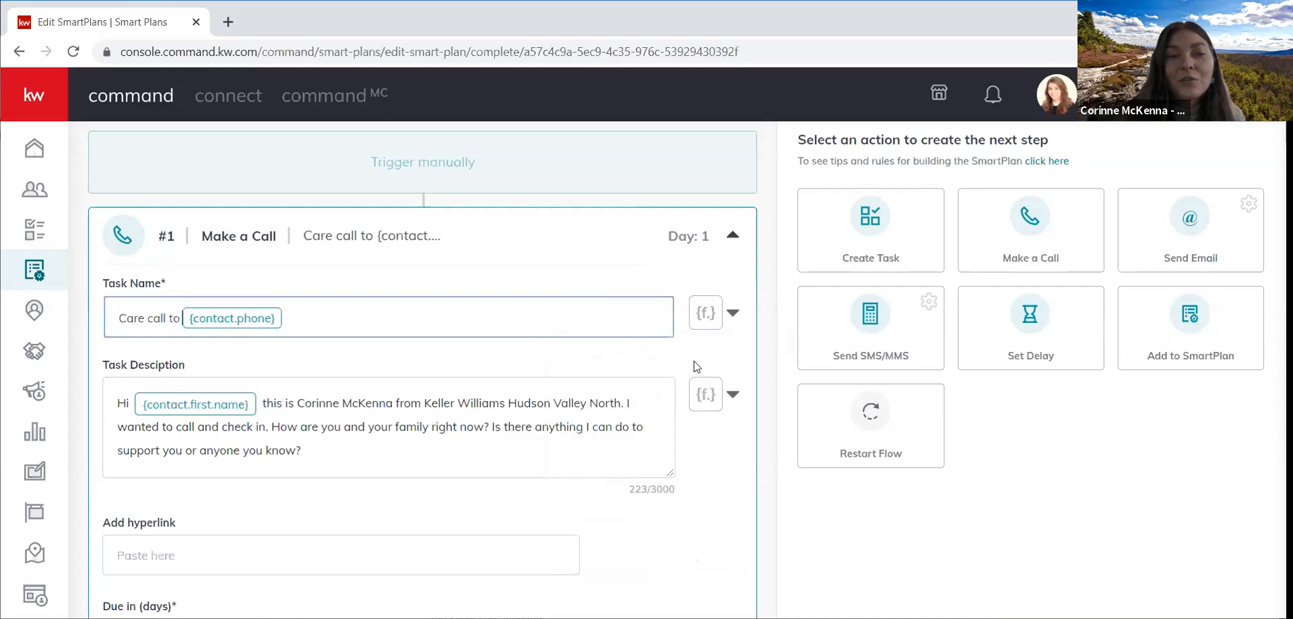
{"action": "left_click", "coordinate": [705, 315]}
{"action": "left_click", "coordinate": [650, 394]}
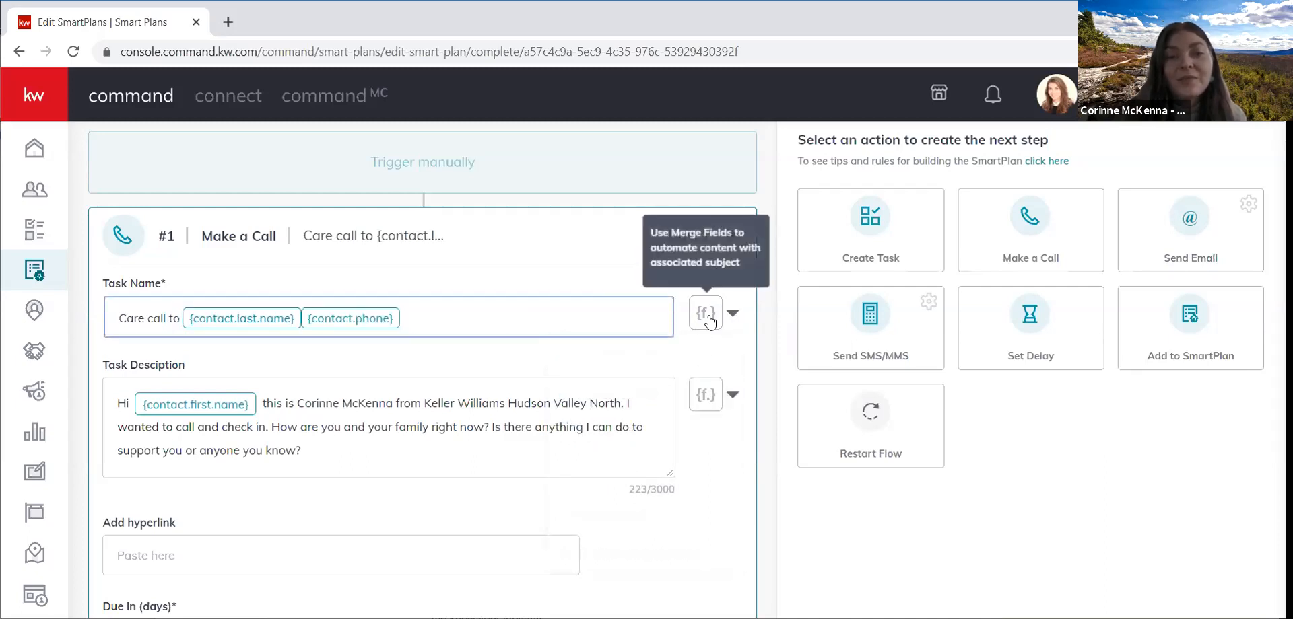
{"action": "left_click", "coordinate": [705, 315]}
{"action": "left_click", "coordinate": [699, 362]}
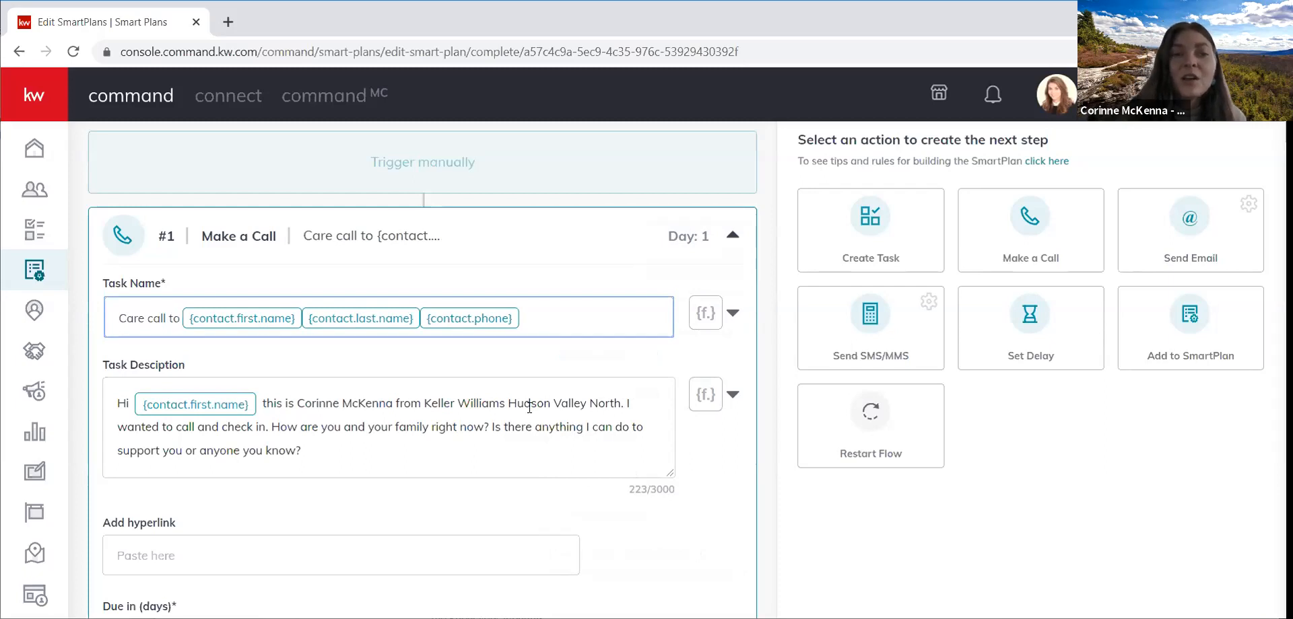
Review the first call's description script and empty hyperlink field, together with its due date and the following Set Delay step
{"action": "scroll", "coordinate": [405, 444], "scroll_direction": "down", "scroll_amount": 1}
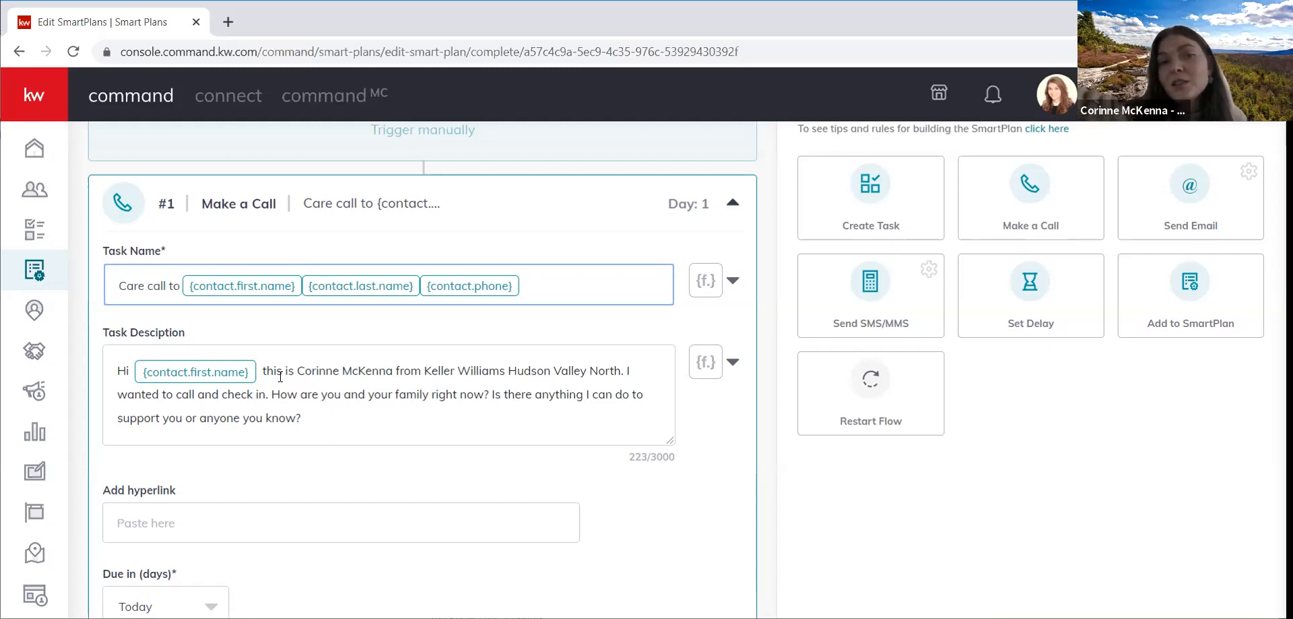
{"action": "left_click", "coordinate": [364, 422]}
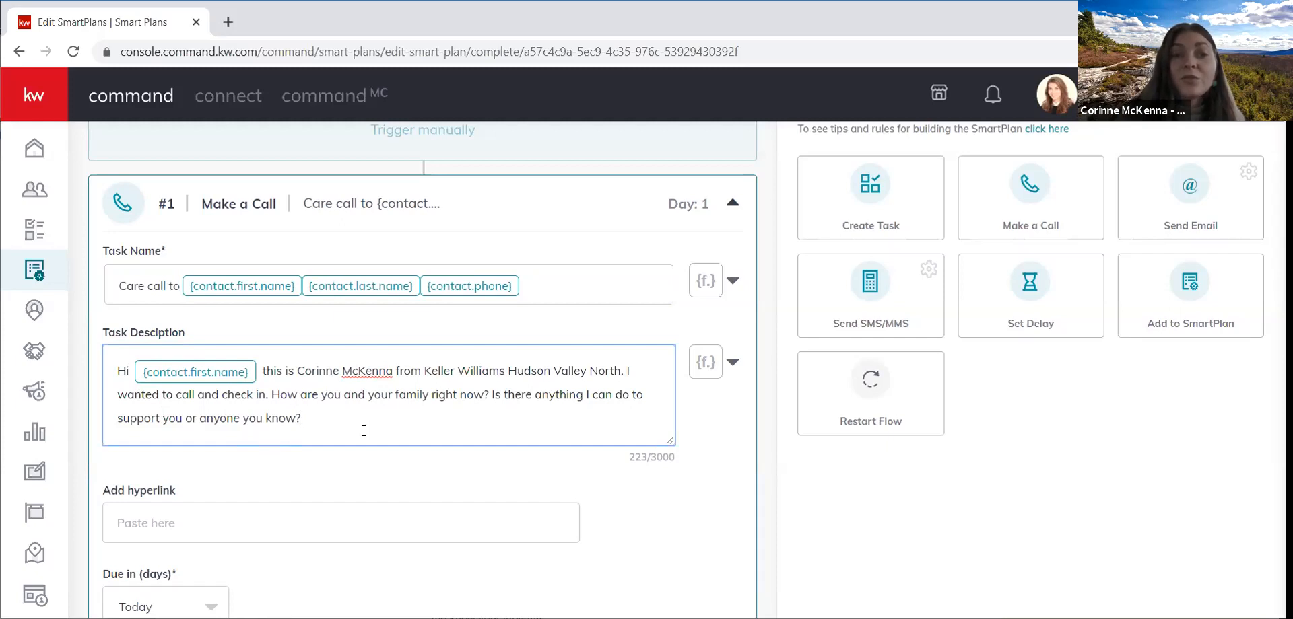
{"action": "scroll", "coordinate": [363, 434], "scroll_direction": "down", "scroll_amount": 2}
{"action": "scroll", "coordinate": [363, 431], "scroll_direction": "down", "scroll_amount": 3}
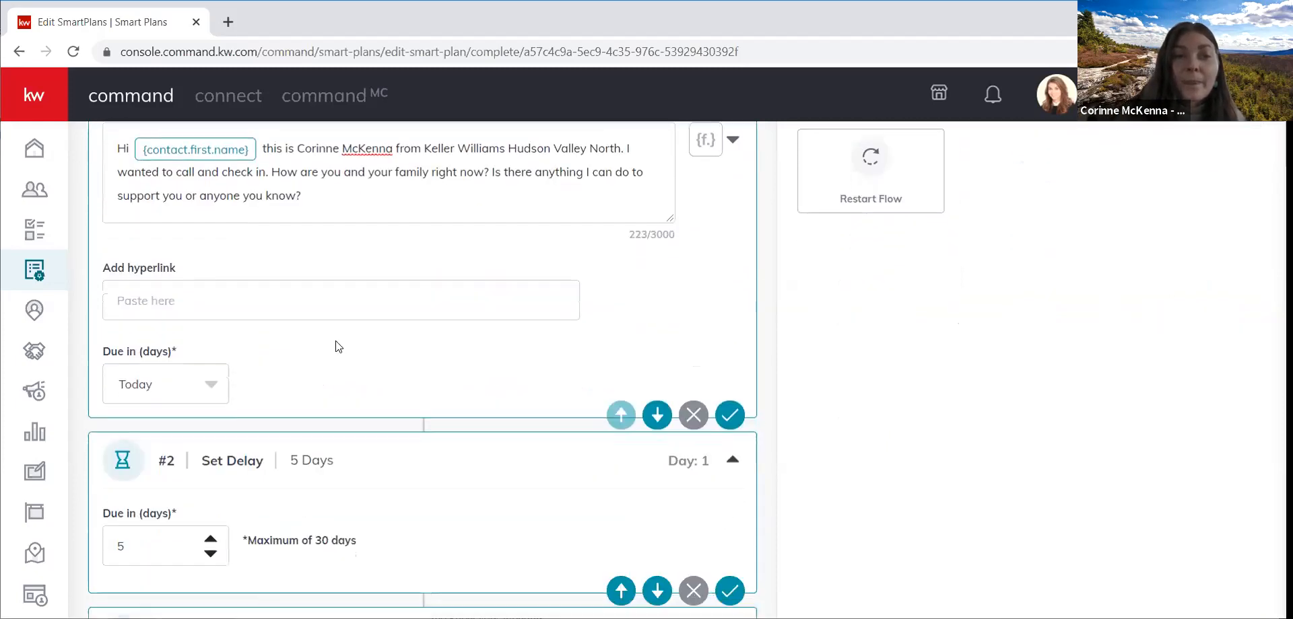
{"action": "left_click", "coordinate": [287, 186]}
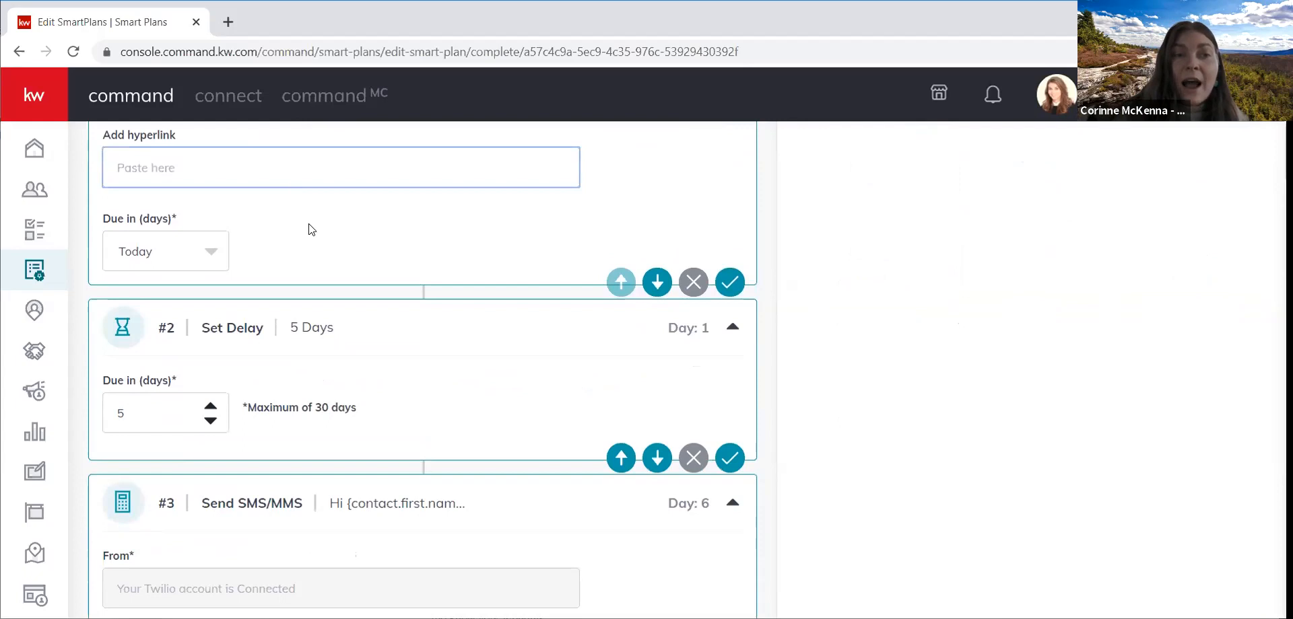
{"action": "scroll", "coordinate": [309, 228], "scroll_direction": "up", "scroll_amount": 1}
{"action": "scroll", "coordinate": [309, 228], "scroll_direction": "up", "scroll_amount": 2}
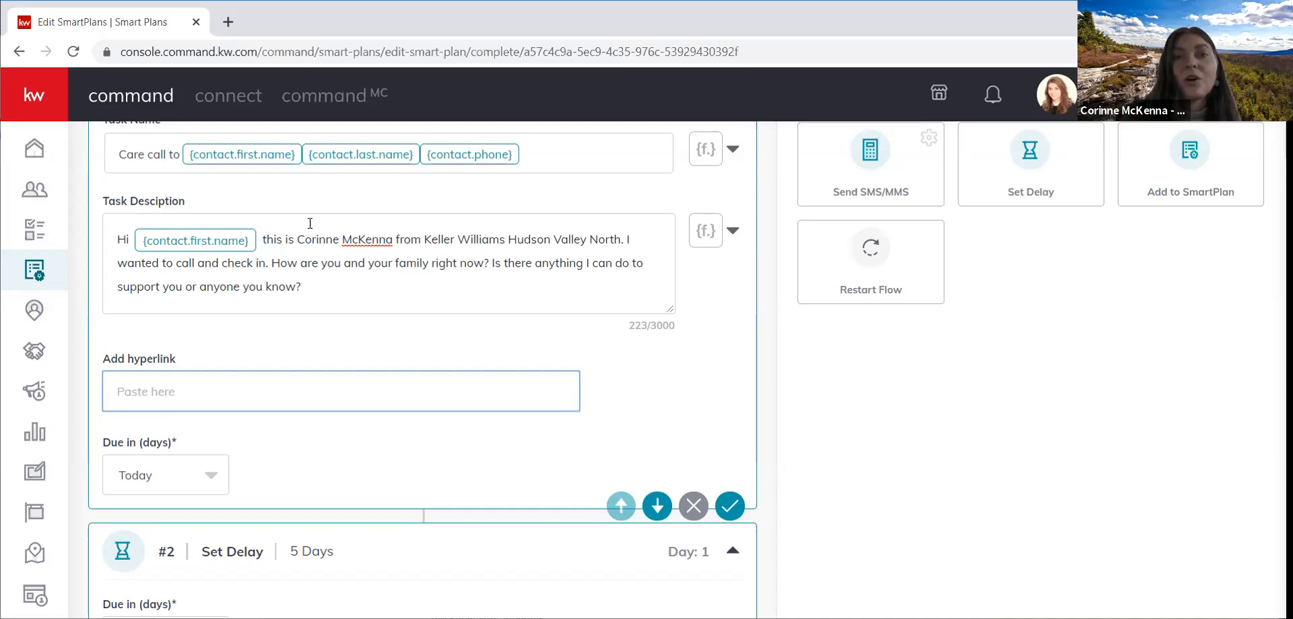
{"action": "scroll", "coordinate": [423, 395], "scroll_direction": "down", "scroll_amount": 3}
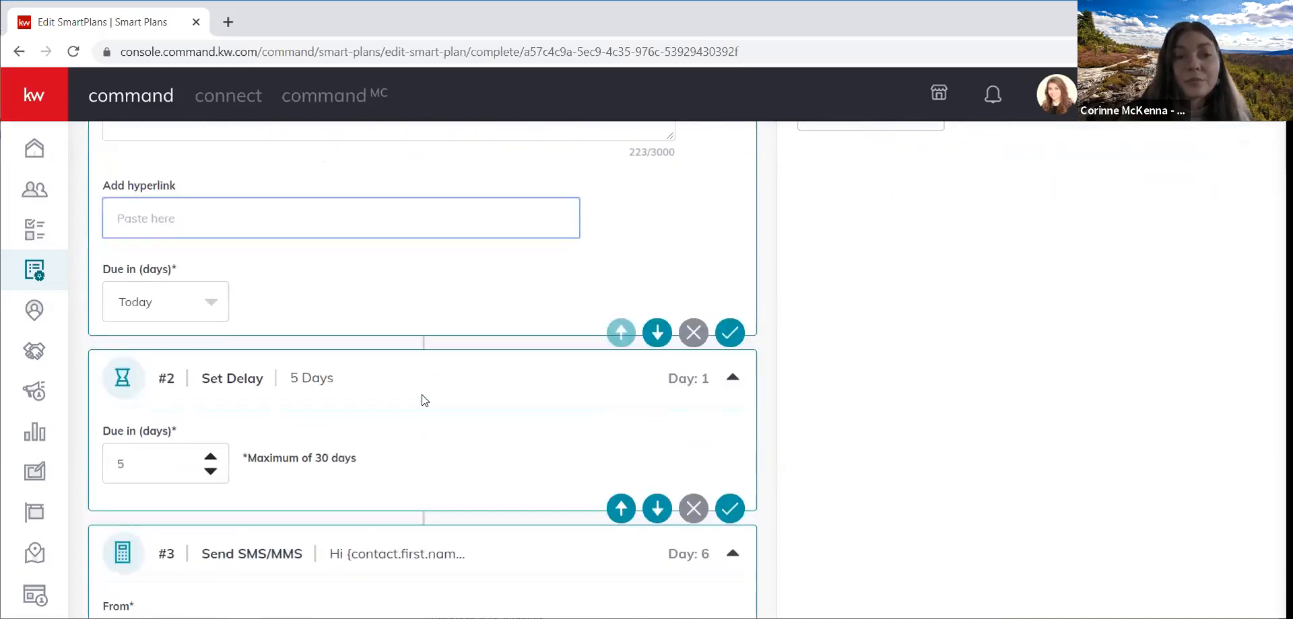
{"action": "scroll", "coordinate": [430, 168], "scroll_direction": "up", "scroll_amount": 3}
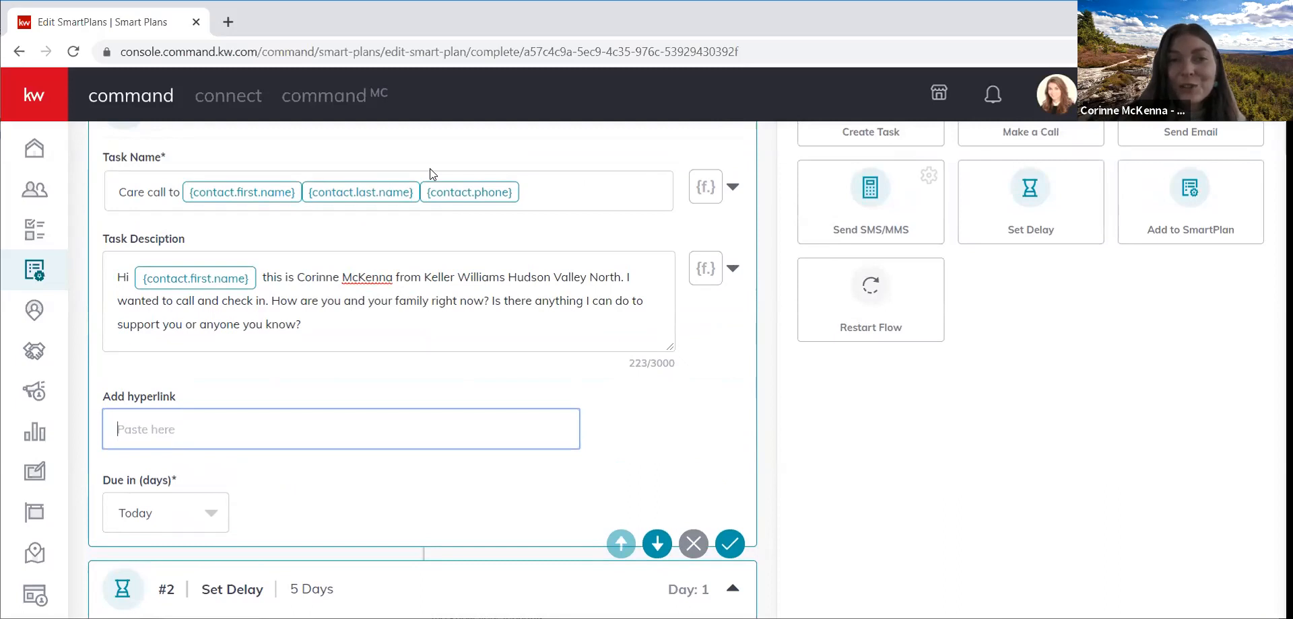
Save the first Make a Call step and look over its task name and description again
{"action": "left_click", "coordinate": [730, 545]}
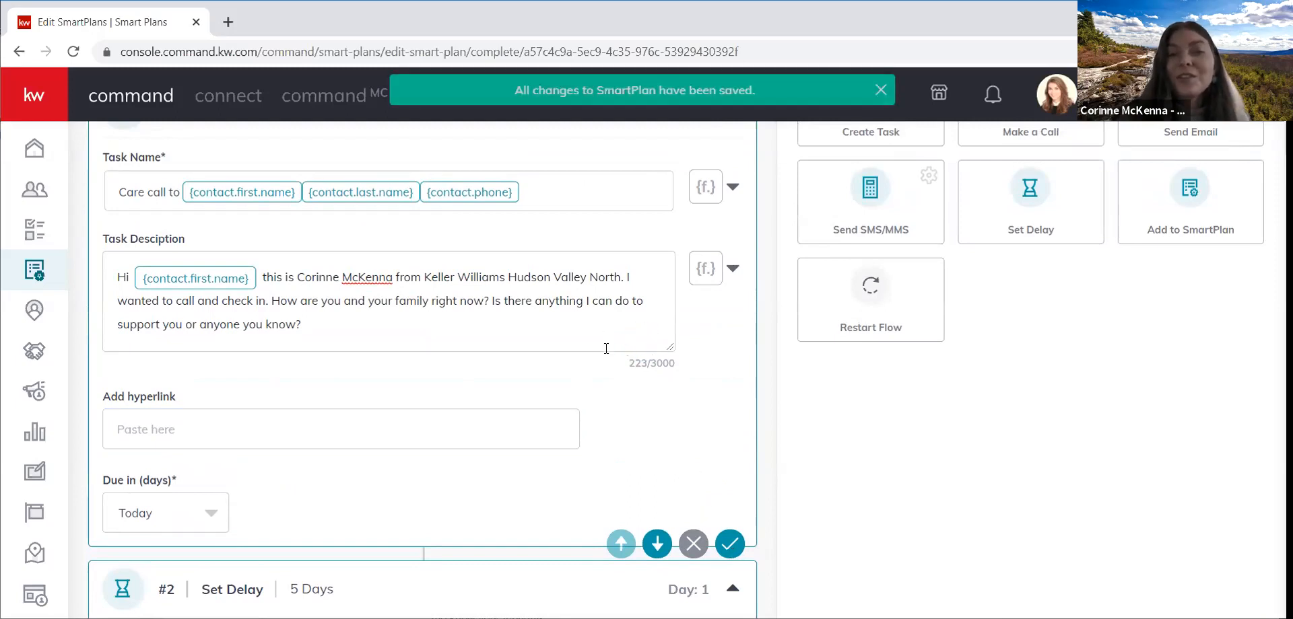
{"action": "scroll", "coordinate": [571, 141], "scroll_direction": "down", "scroll_amount": 3}
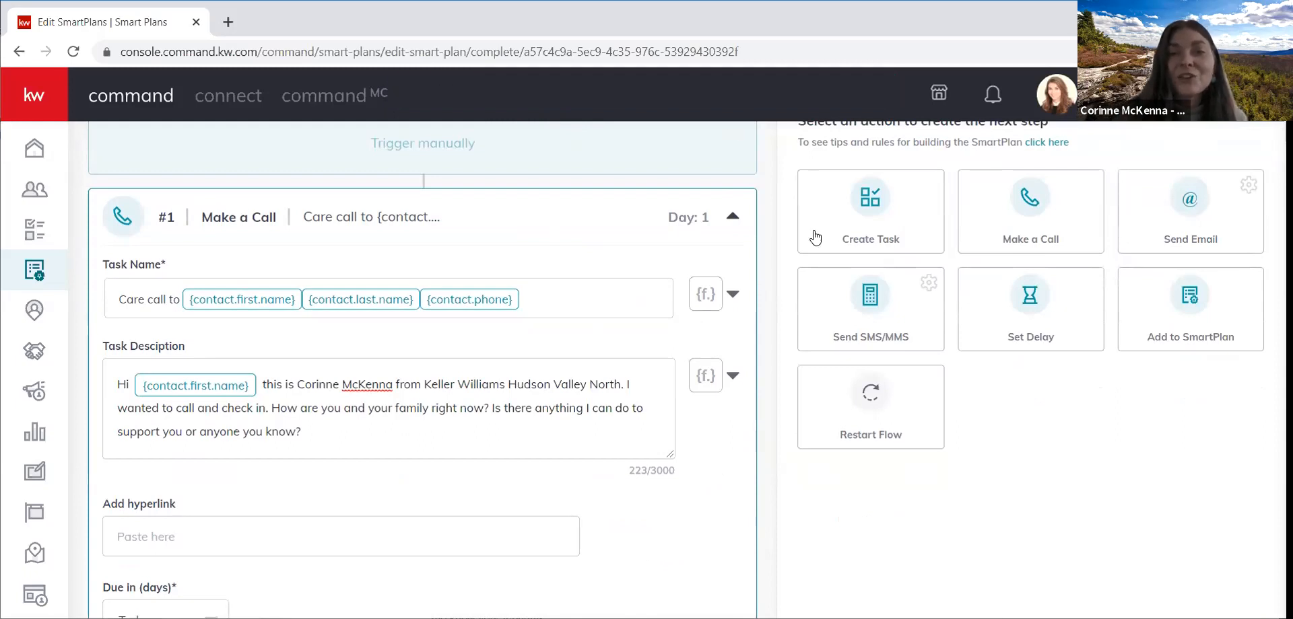
{"action": "scroll", "coordinate": [819, 255], "scroll_direction": "up", "scroll_amount": 1}
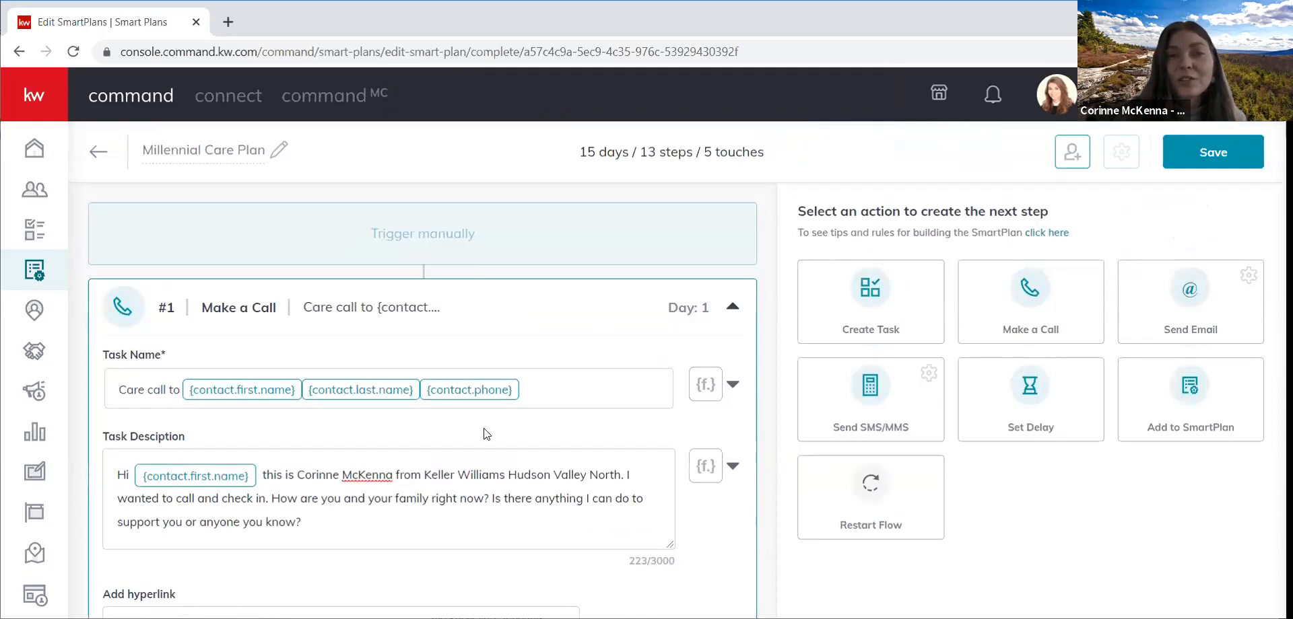
{"action": "scroll", "coordinate": [486, 435], "scroll_direction": "down", "scroll_amount": 3}
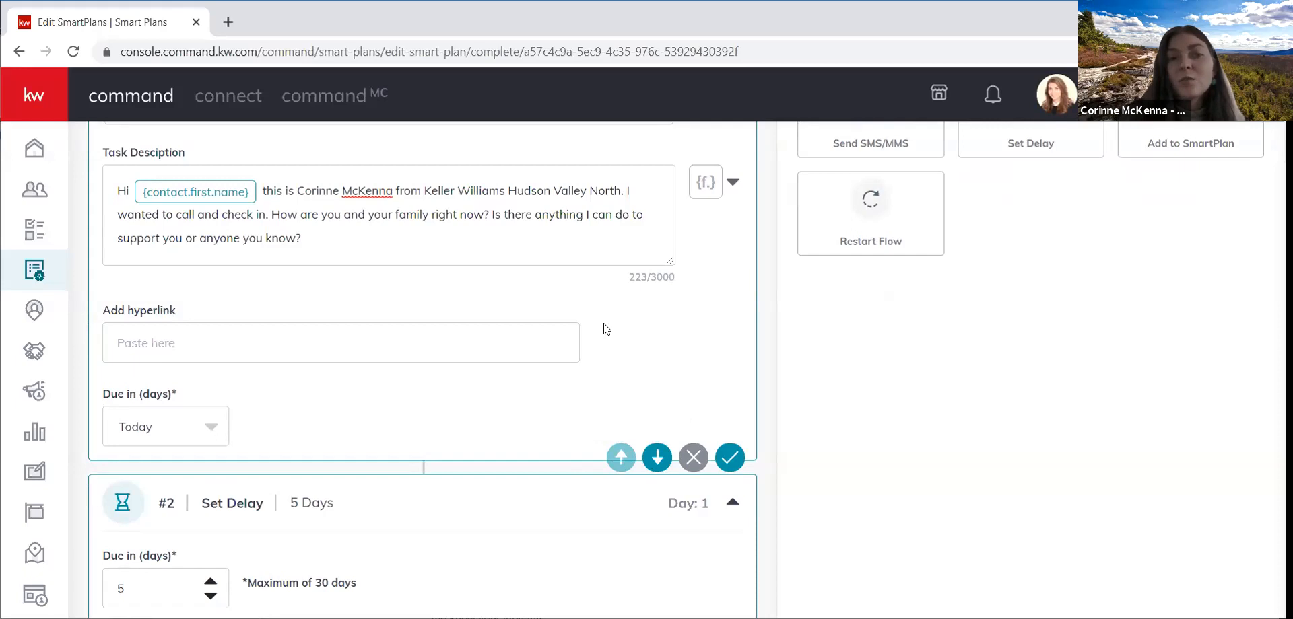
Examine the first Set Delay's days field, its 30-day maximum and its place between the call and SMS steps
{"action": "scroll", "coordinate": [378, 422], "scroll_direction": "down", "scroll_amount": 4}
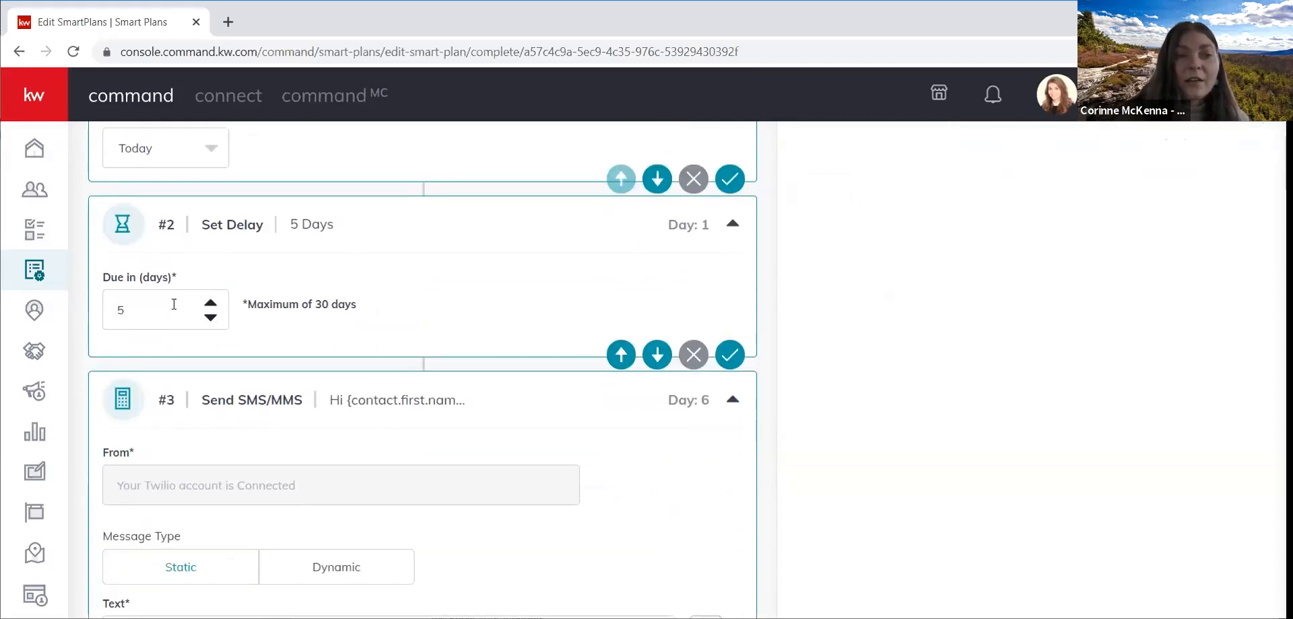
{"action": "left_click", "coordinate": [130, 304]}
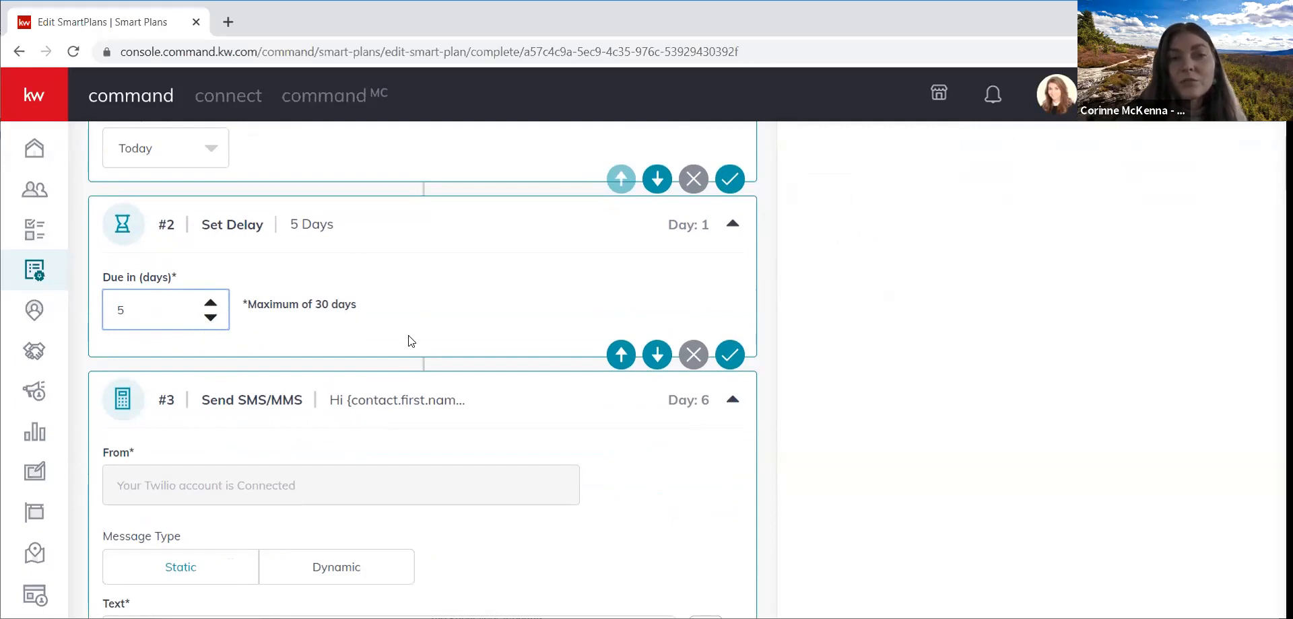
{"action": "scroll", "coordinate": [357, 338], "scroll_direction": "down", "scroll_amount": 2}
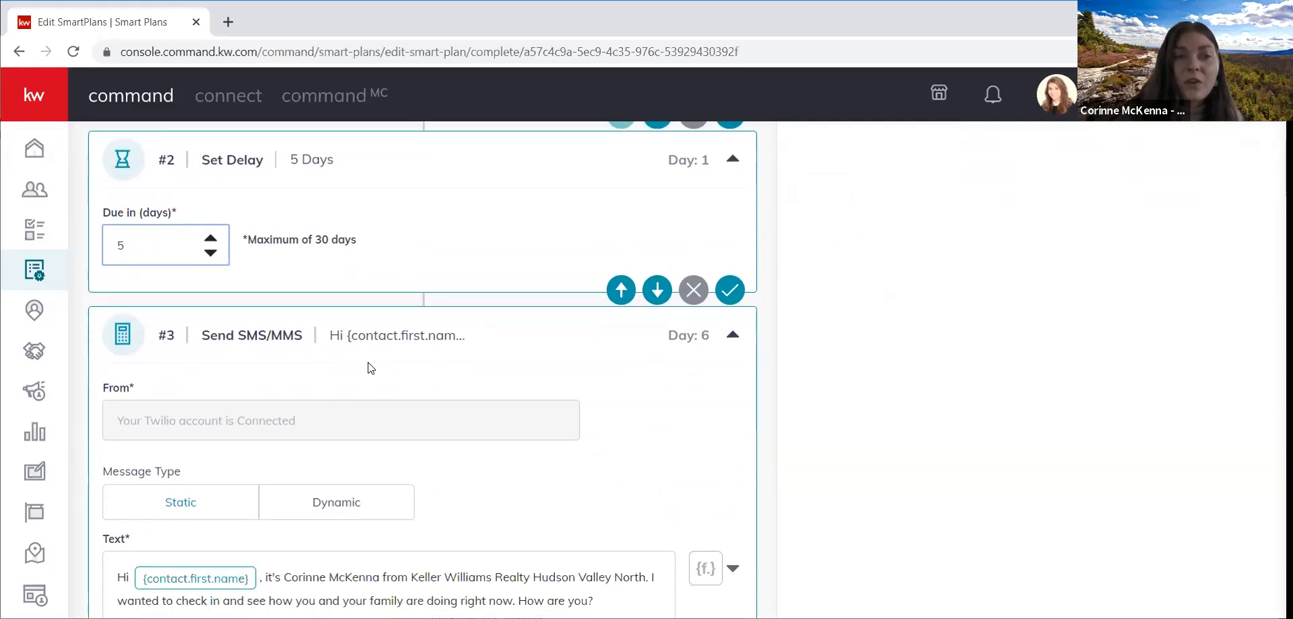
{"action": "scroll", "coordinate": [363, 306], "scroll_direction": "up", "scroll_amount": 5}
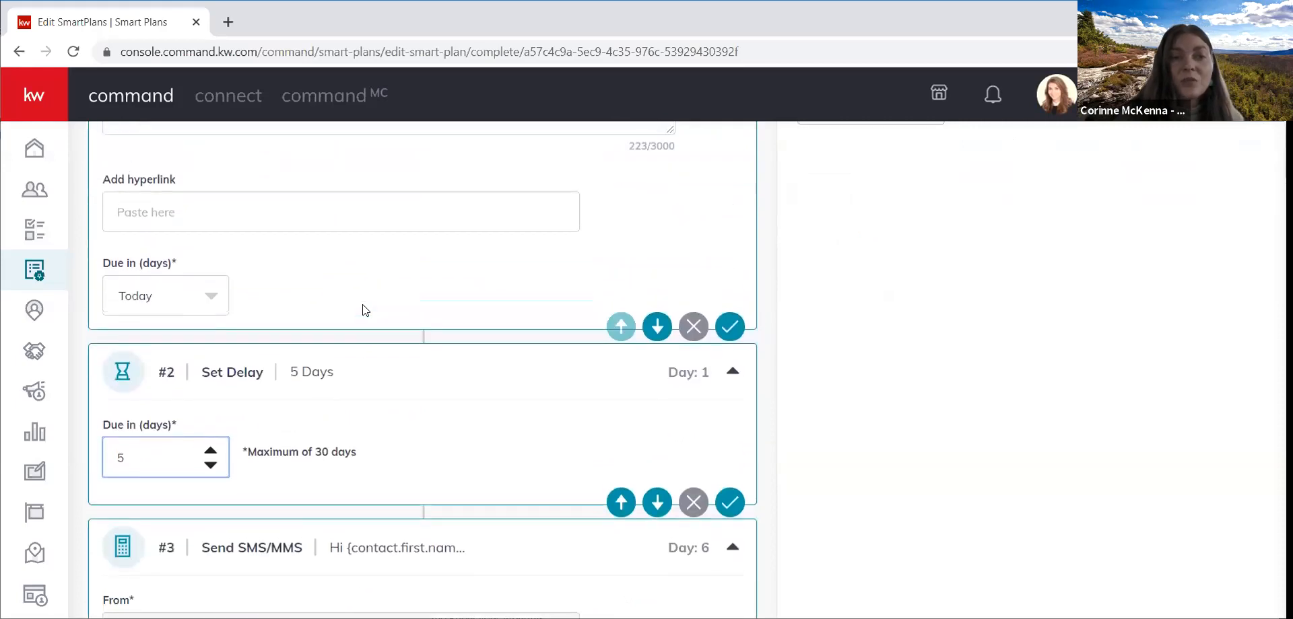
{"action": "scroll", "coordinate": [364, 310], "scroll_direction": "down", "scroll_amount": 1}
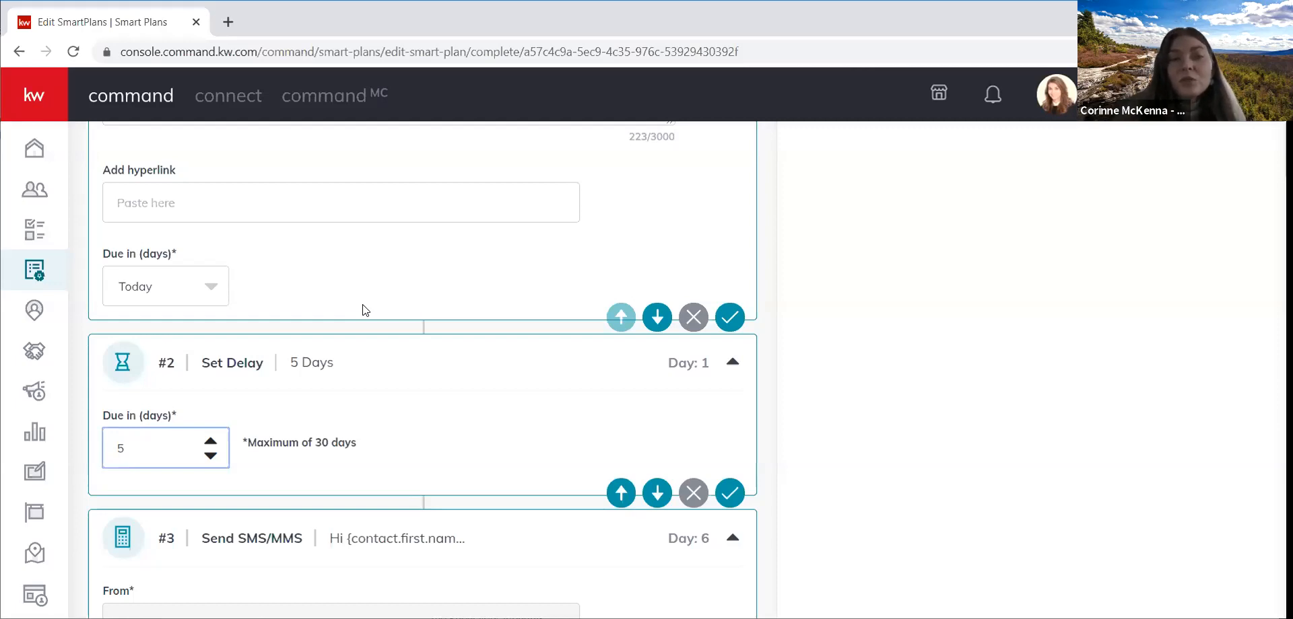
{"action": "scroll", "coordinate": [362, 311], "scroll_direction": "down", "scroll_amount": 2}
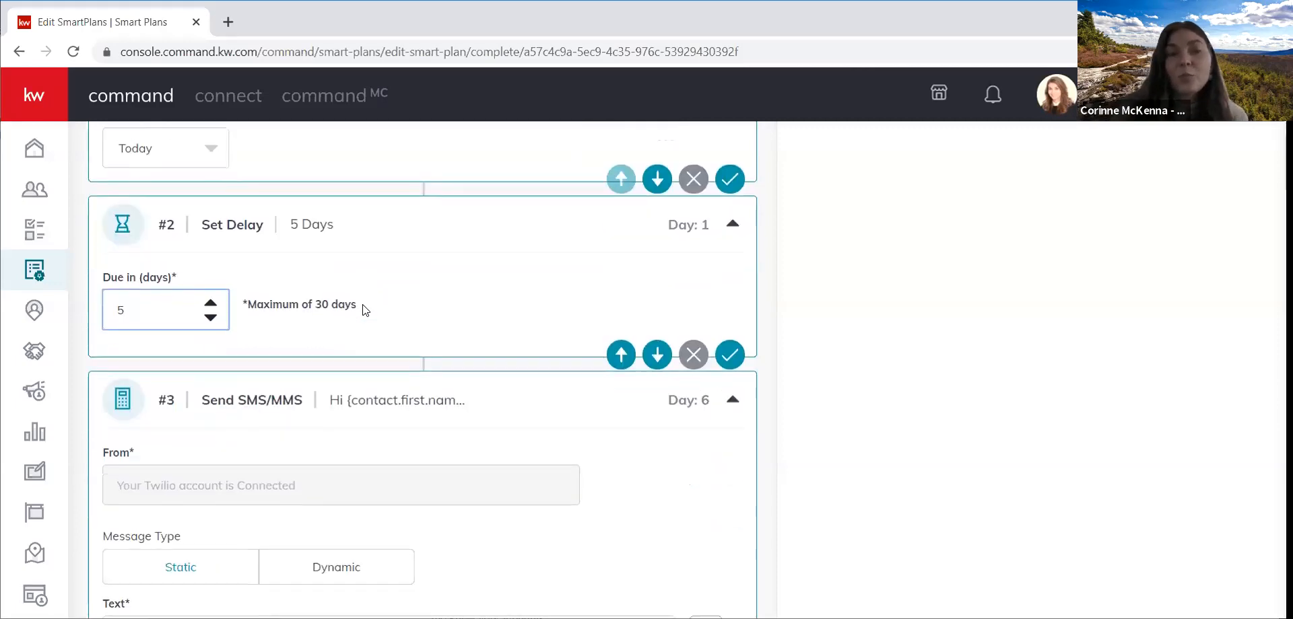
{"action": "scroll", "coordinate": [365, 310], "scroll_direction": "down", "scroll_amount": 2}
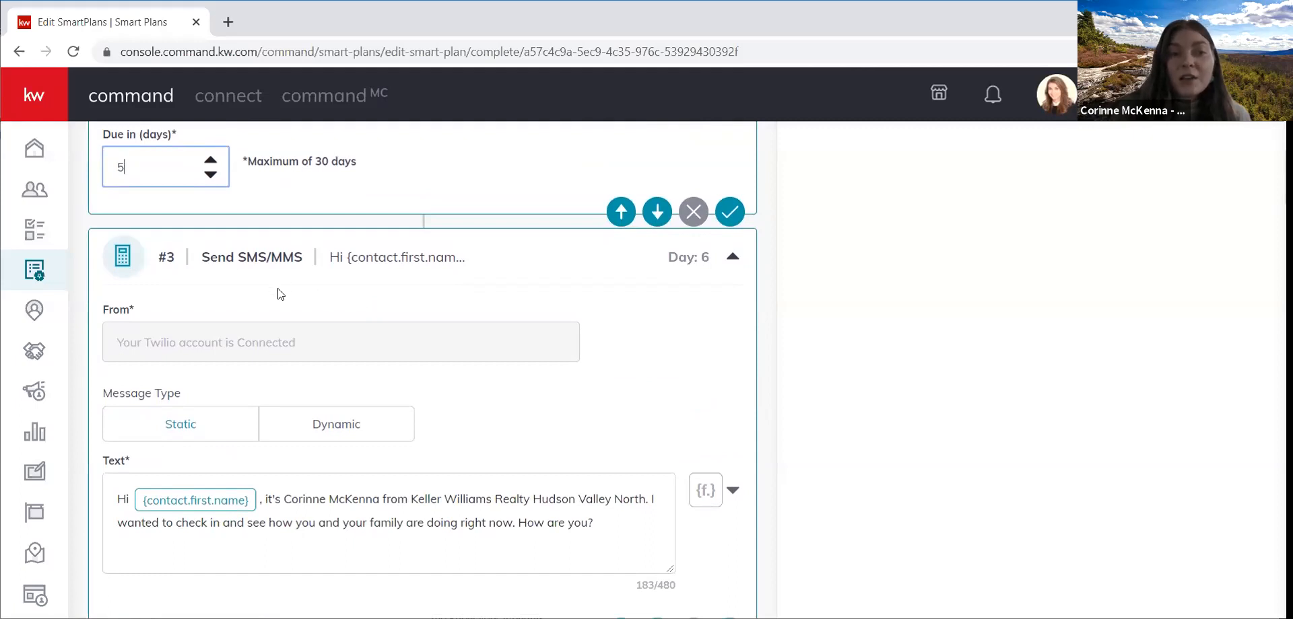
Examine the first Send SMS/MMS step's message text and the merge fields available for it
{"action": "scroll", "coordinate": [276, 292], "scroll_direction": "down", "scroll_amount": 1}
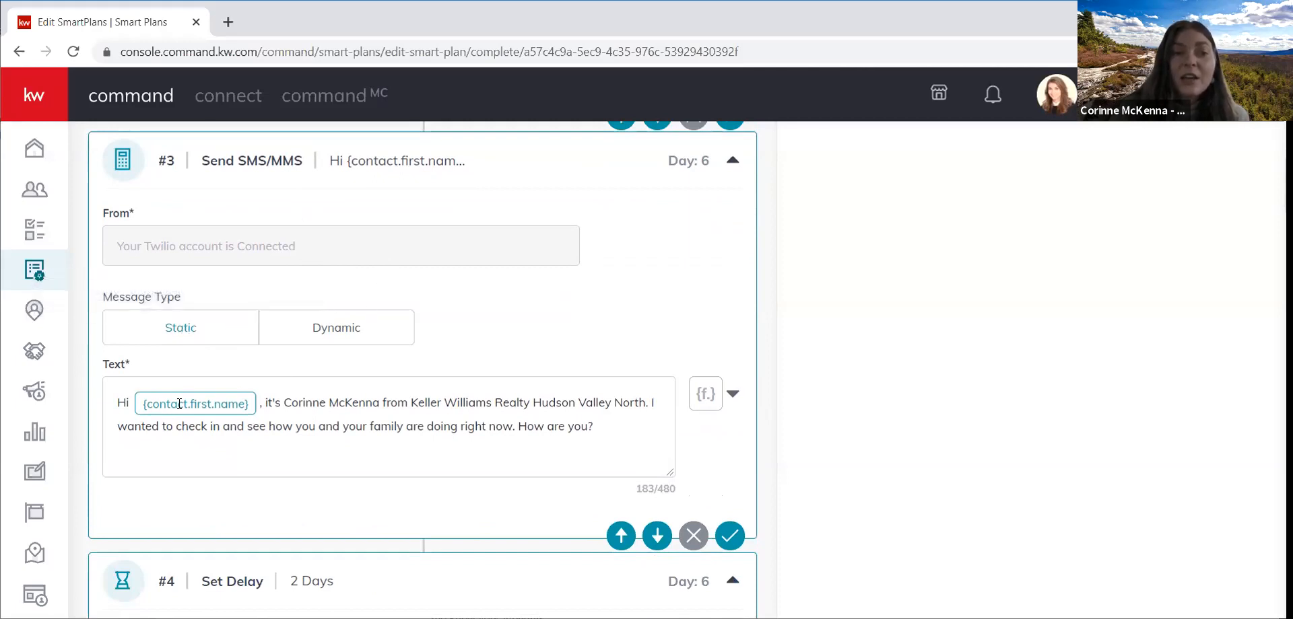
{"action": "left_click", "coordinate": [731, 396]}
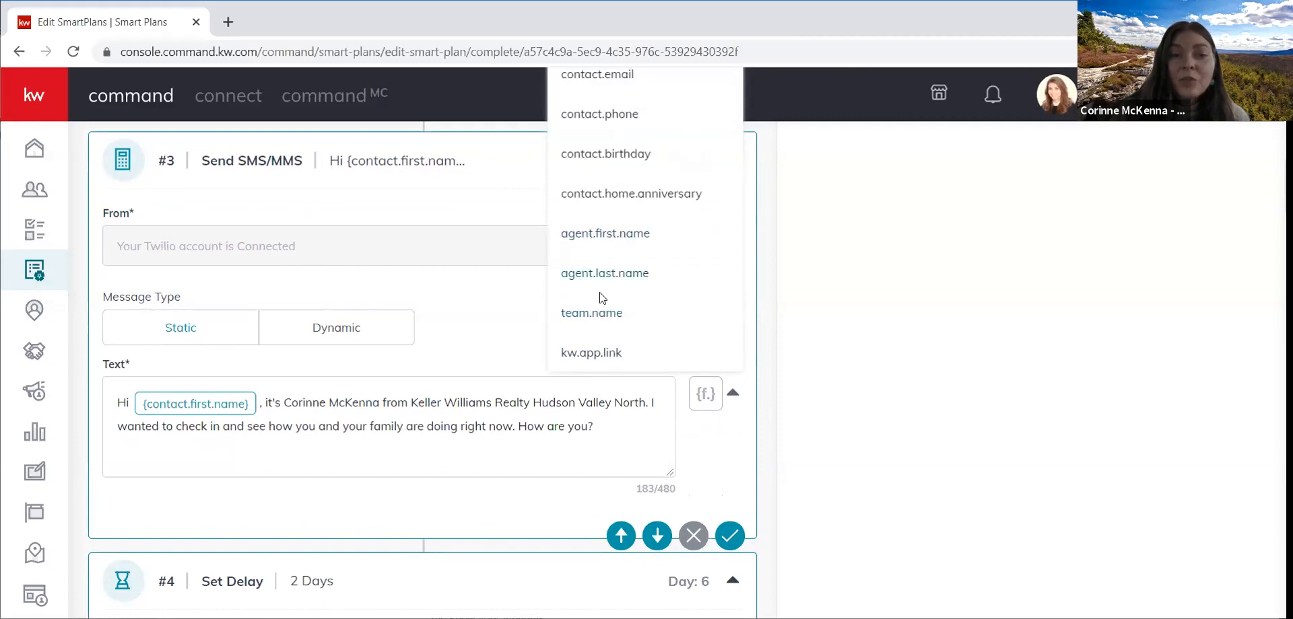
{"action": "scroll", "coordinate": [618, 178], "scroll_direction": "up", "scroll_amount": 1}
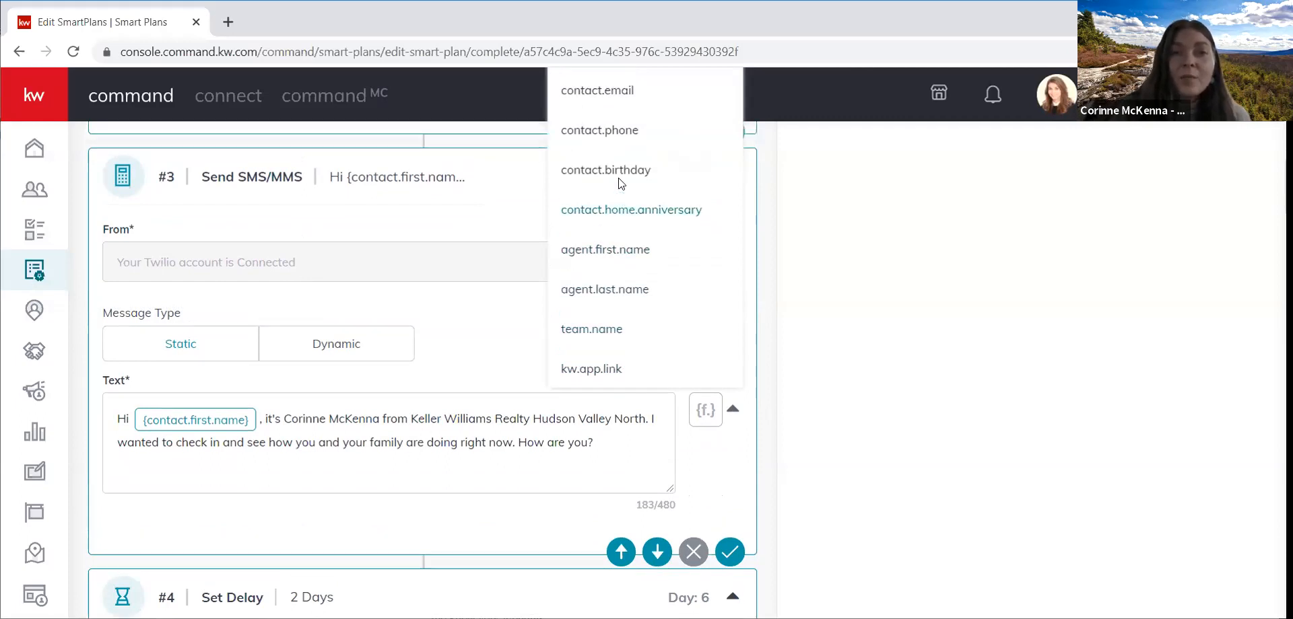
{"action": "scroll", "coordinate": [618, 178], "scroll_direction": "up", "scroll_amount": 1}
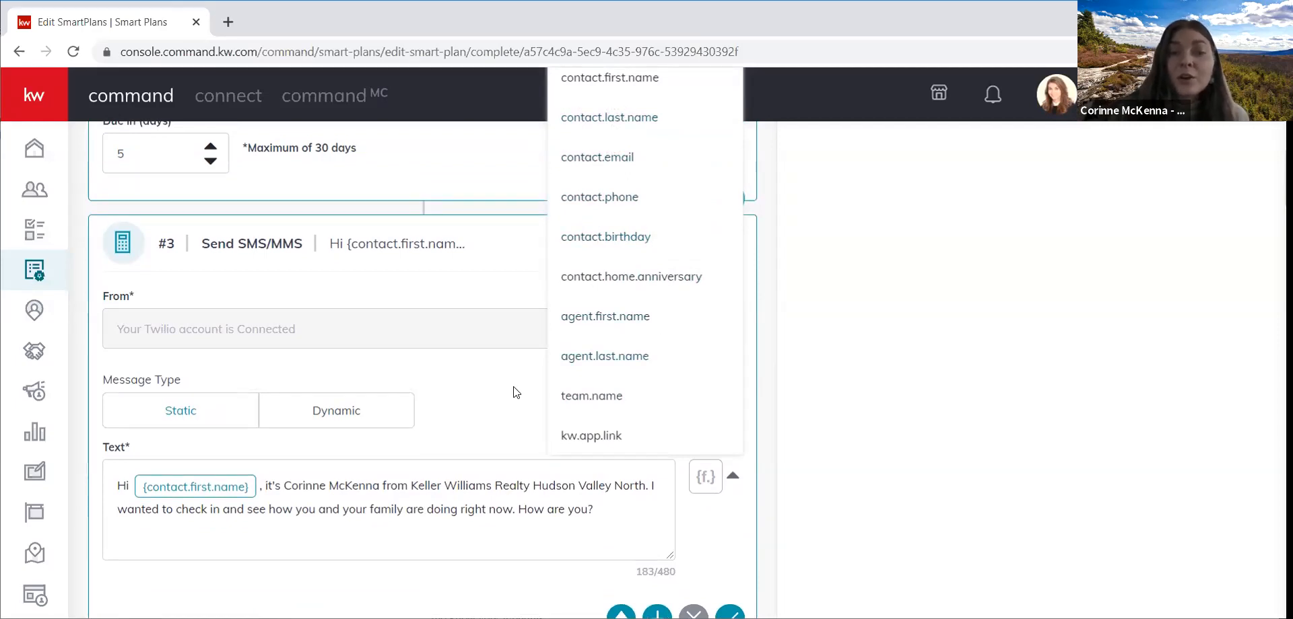
{"action": "scroll", "coordinate": [606, 283], "scroll_direction": "up", "scroll_amount": 2}
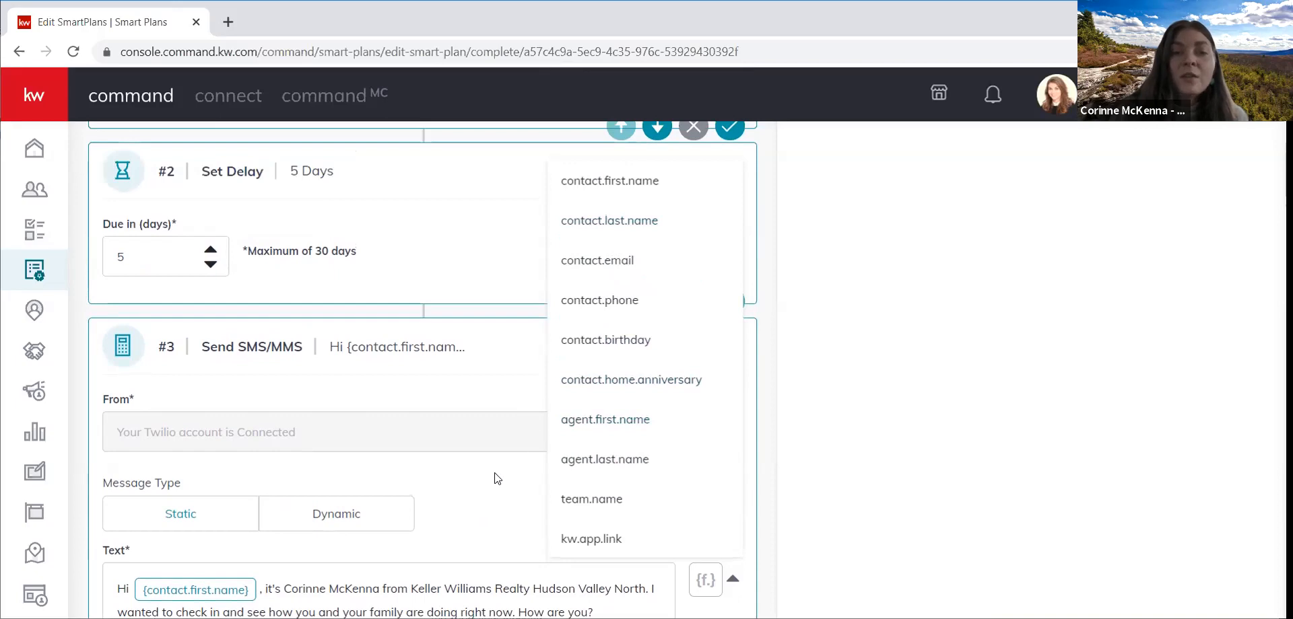
{"action": "scroll", "coordinate": [497, 479], "scroll_direction": "down", "scroll_amount": 3}
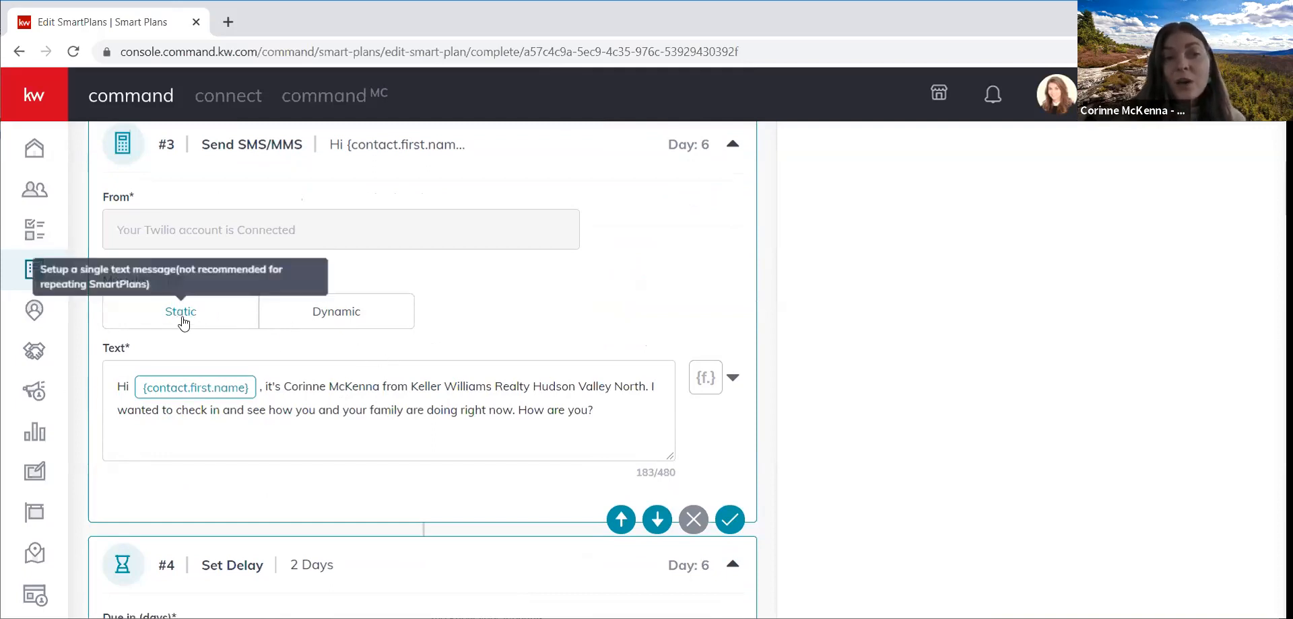
Switch the SMS message type to Dynamic and explore the second text field with its merge field options
{"action": "left_click", "coordinate": [291, 328]}
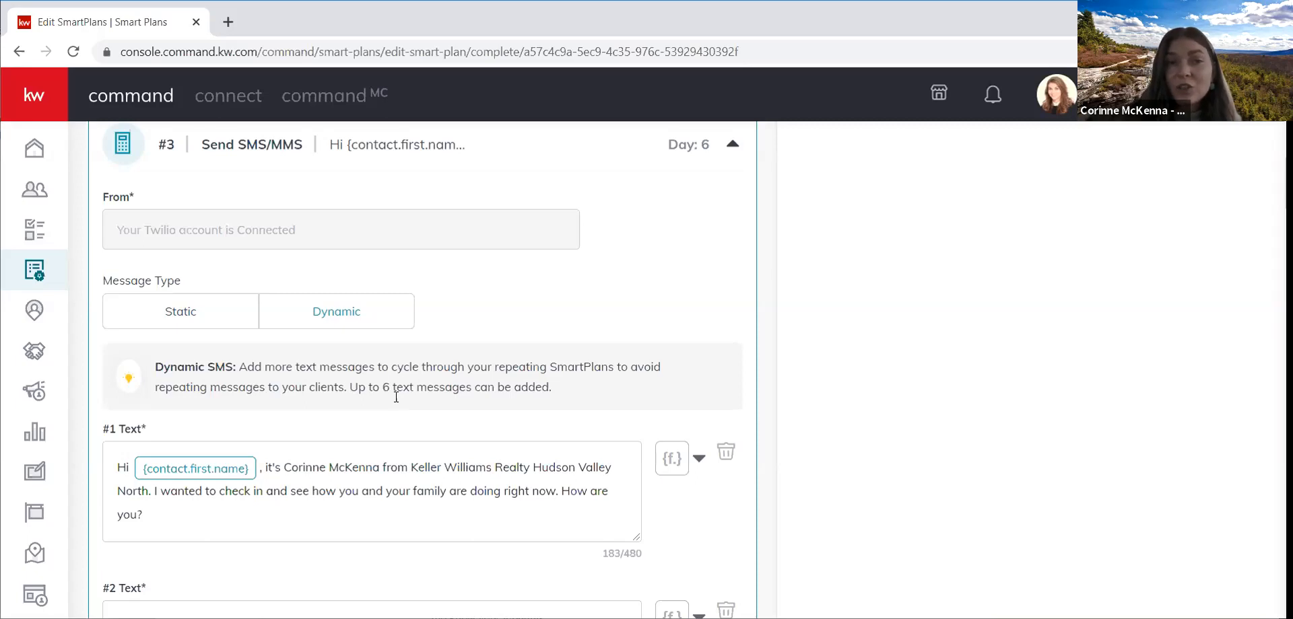
{"action": "scroll", "coordinate": [404, 377], "scroll_direction": "down", "scroll_amount": 2}
{"action": "scroll", "coordinate": [346, 416], "scroll_direction": "down", "scroll_amount": 5}
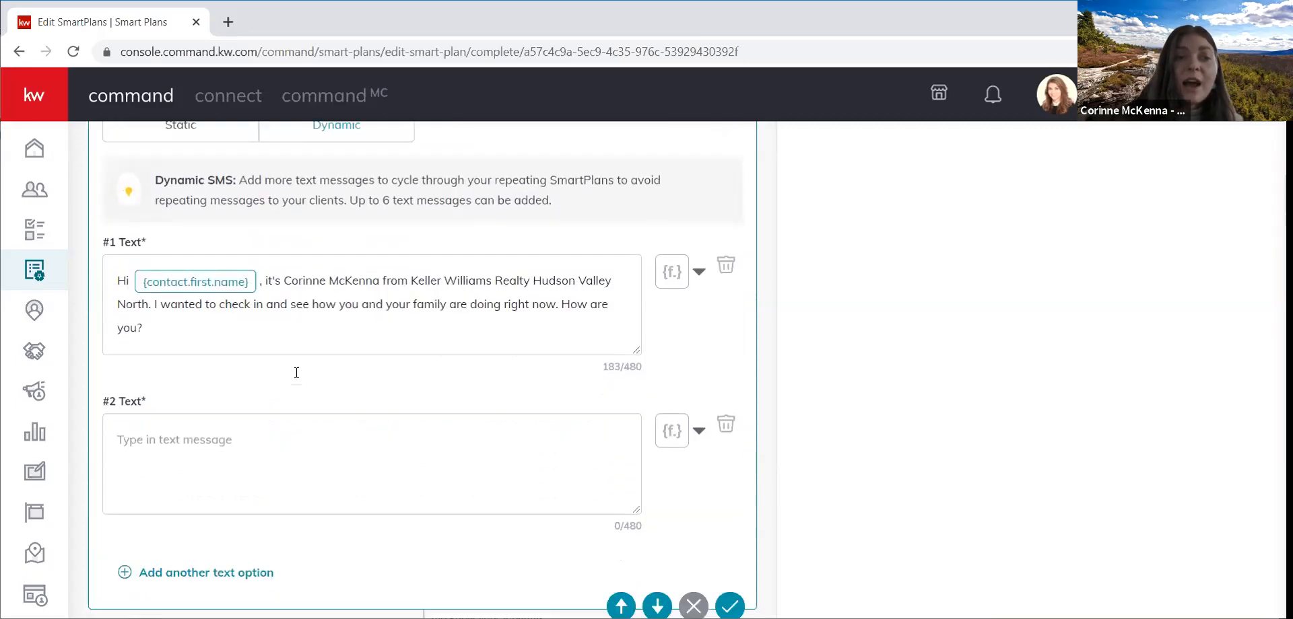
{"action": "scroll", "coordinate": [294, 370], "scroll_direction": "up", "scroll_amount": 6}
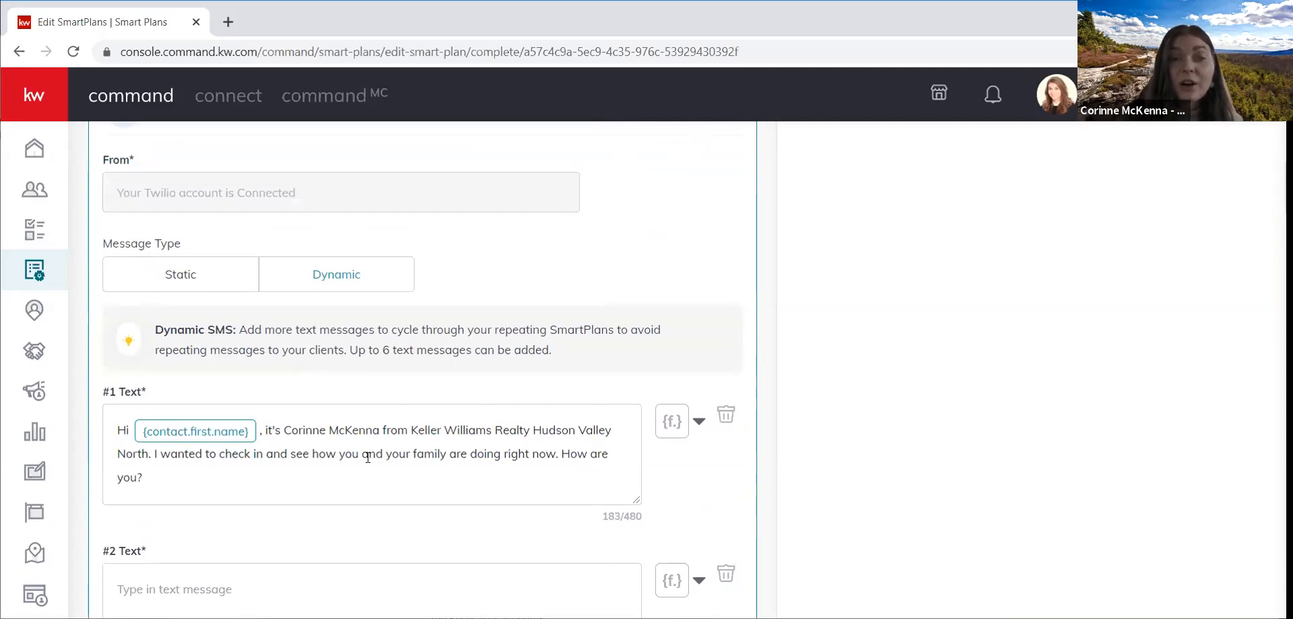
{"action": "scroll", "coordinate": [368, 458], "scroll_direction": "down", "scroll_amount": 2}
{"action": "left_click", "coordinate": [368, 457]}
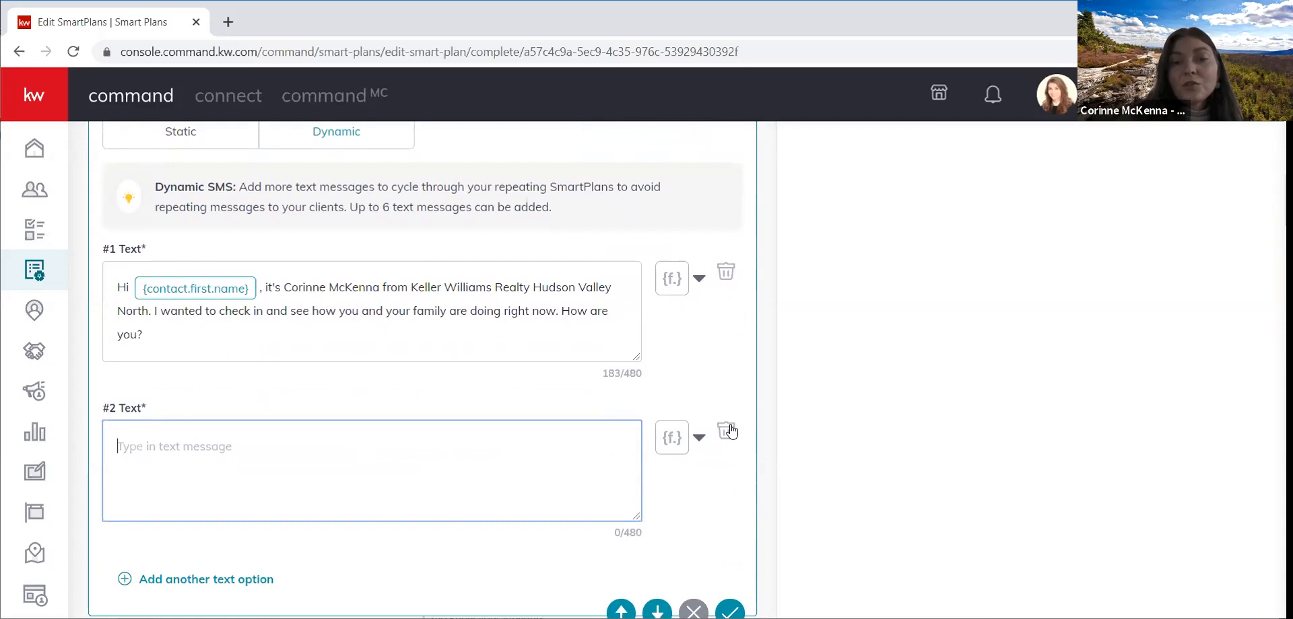
{"action": "left_click", "coordinate": [699, 438]}
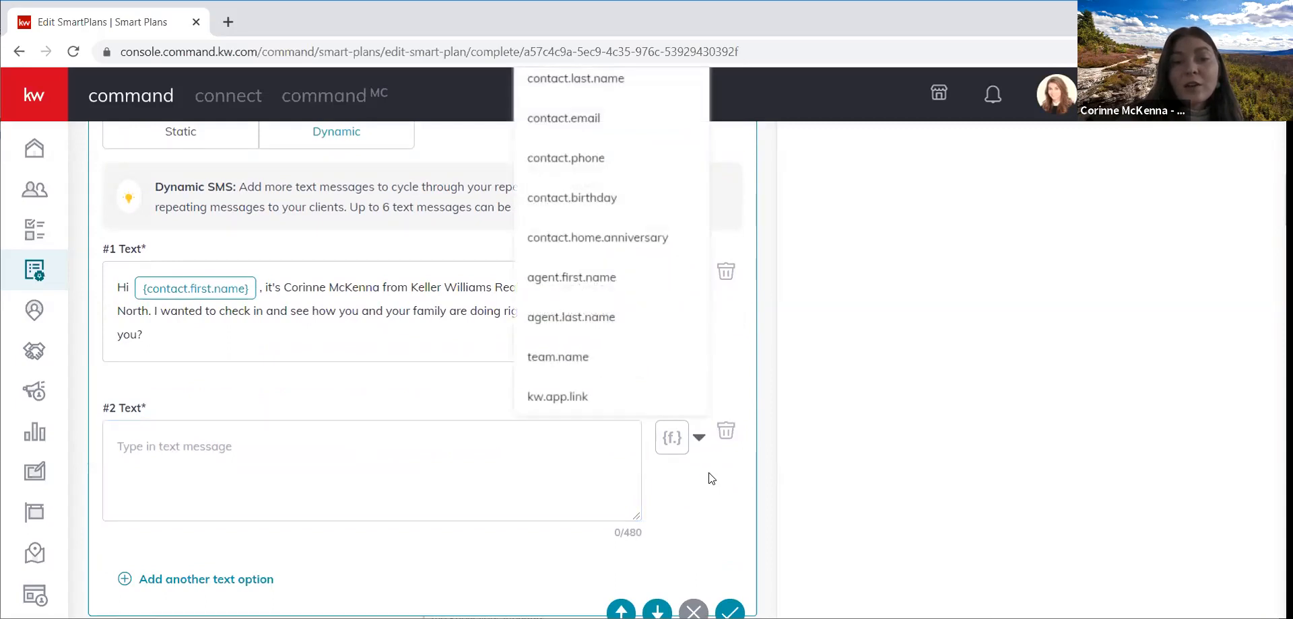
{"action": "left_click", "coordinate": [708, 472]}
{"action": "scroll", "coordinate": [704, 438], "scroll_direction": "down", "scroll_amount": 2}
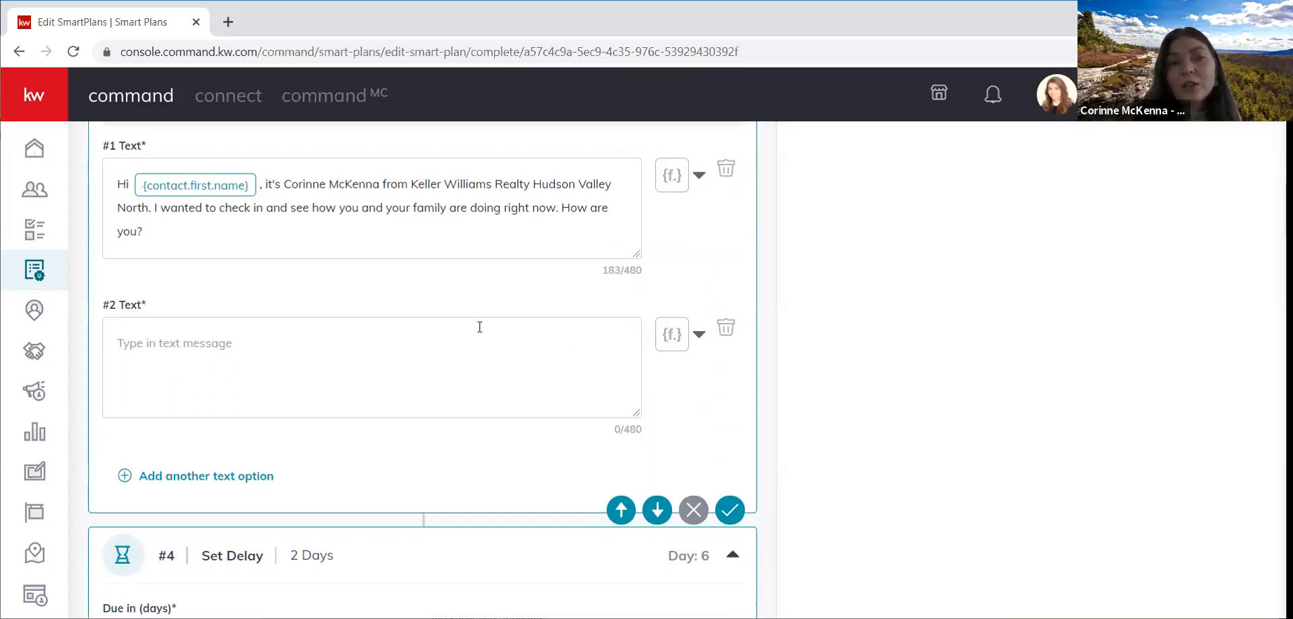
{"action": "left_click", "coordinate": [529, 369]}
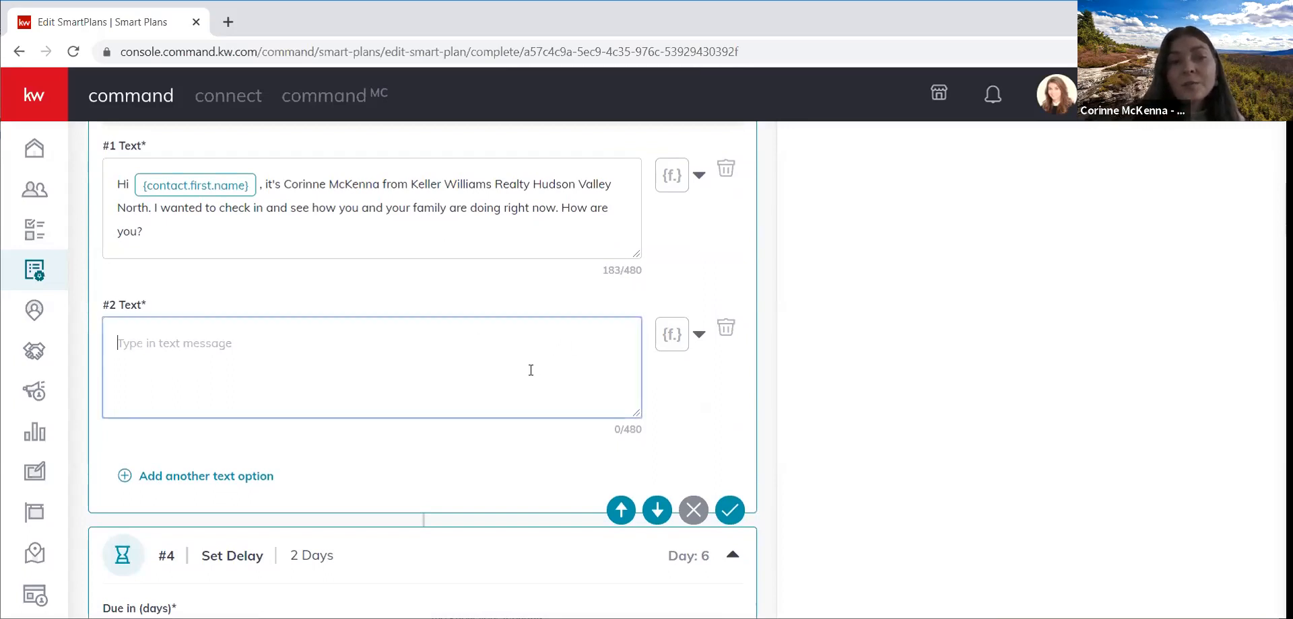
Remove the empty second text from the Dynamic SMS and save the Send SMS/MMS step
{"action": "left_click", "coordinate": [725, 328]}
{"action": "scroll", "coordinate": [412, 281], "scroll_direction": "up", "scroll_amount": 3}
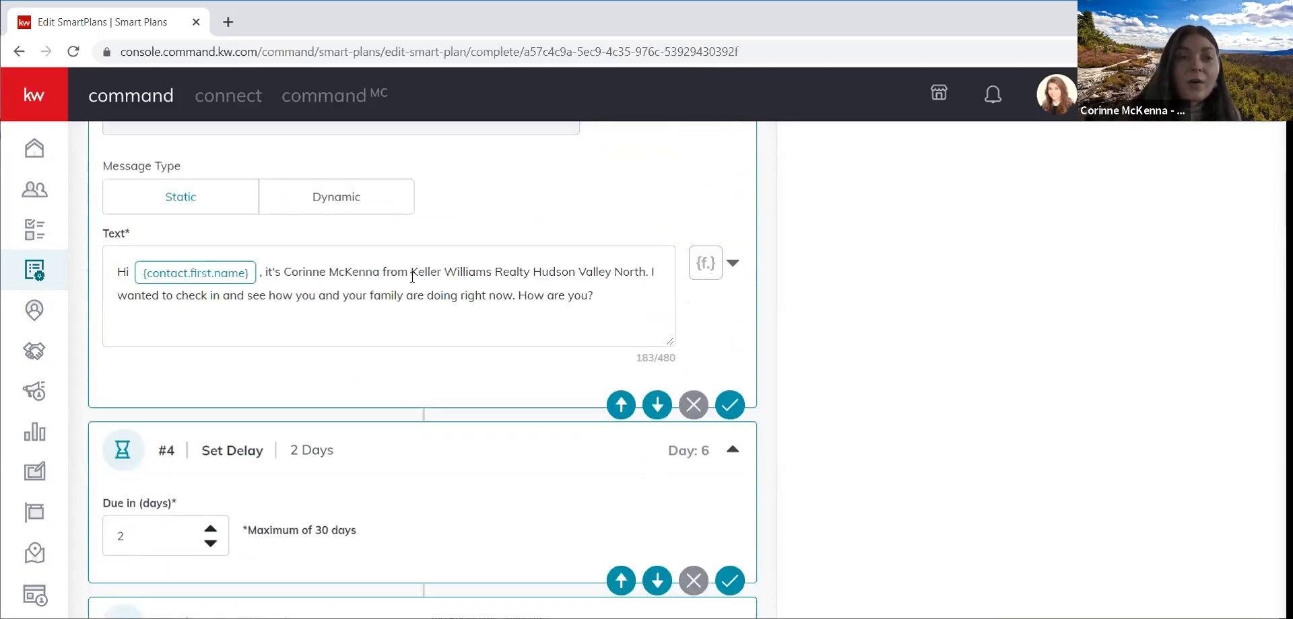
{"action": "left_click", "coordinate": [730, 408]}
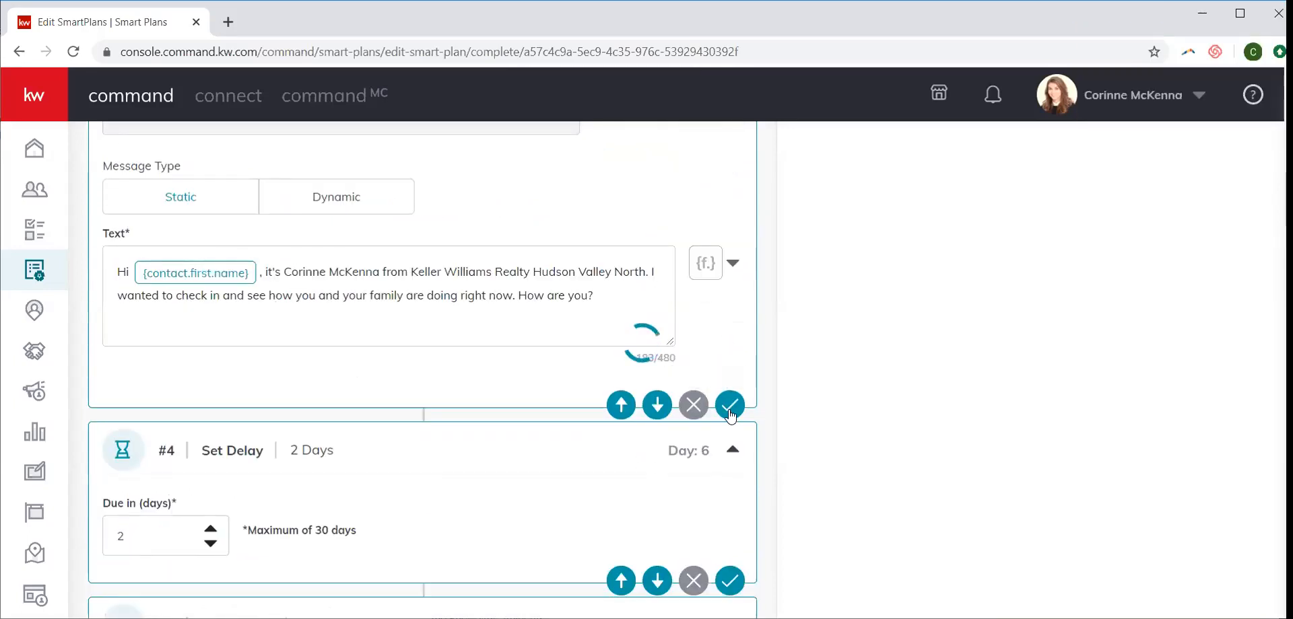
Review the second Set Delay and the following Send Email step's type, reply-to, subject, body content and signature
{"action": "scroll", "coordinate": [516, 433], "scroll_direction": "down", "scroll_amount": 2}
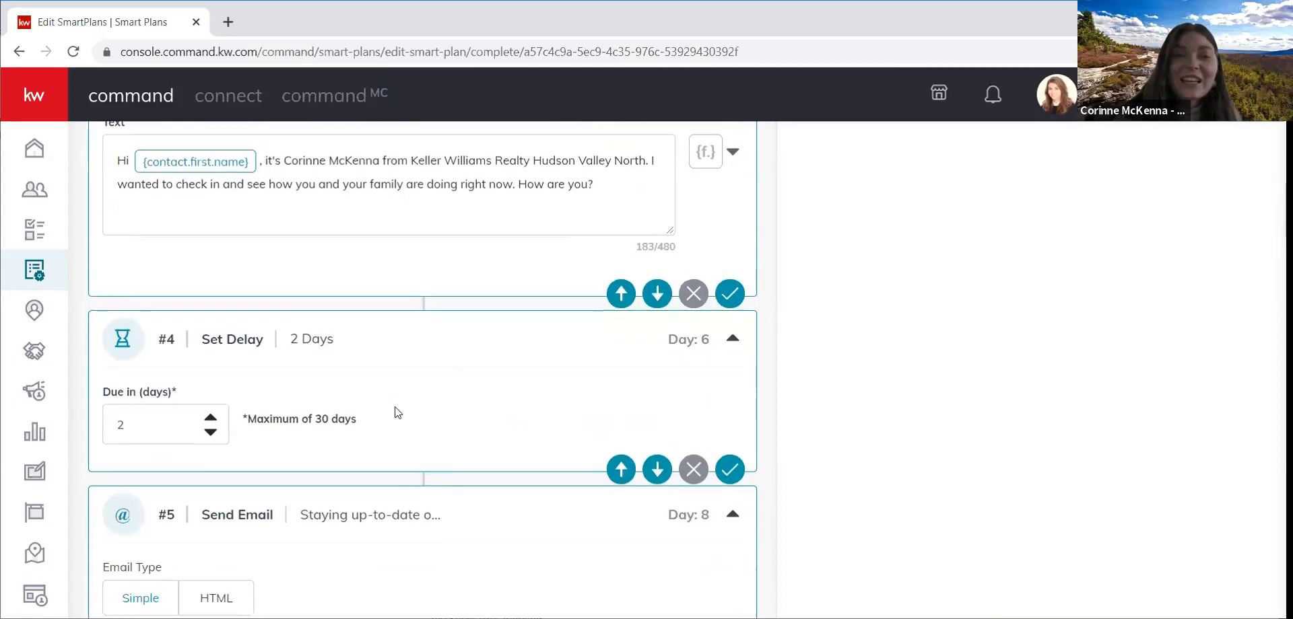
{"action": "scroll", "coordinate": [512, 428], "scroll_direction": "down", "scroll_amount": 4}
{"action": "scroll", "coordinate": [512, 428], "scroll_direction": "up", "scroll_amount": 4}
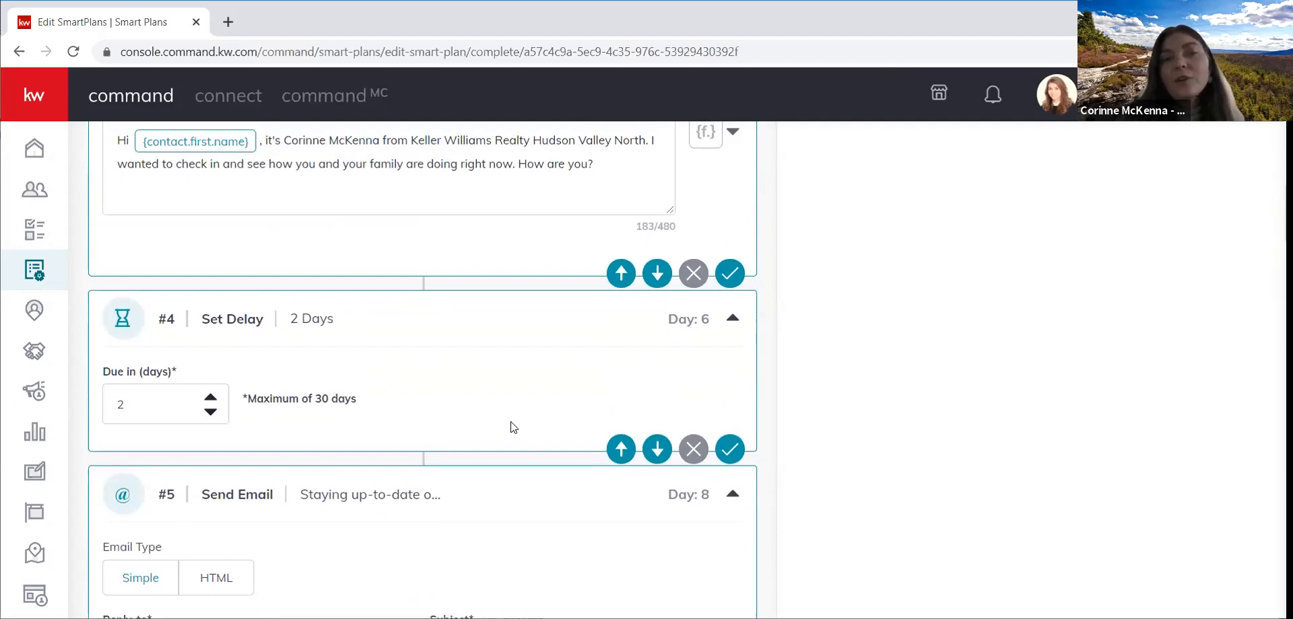
{"action": "scroll", "coordinate": [513, 426], "scroll_direction": "down", "scroll_amount": 4}
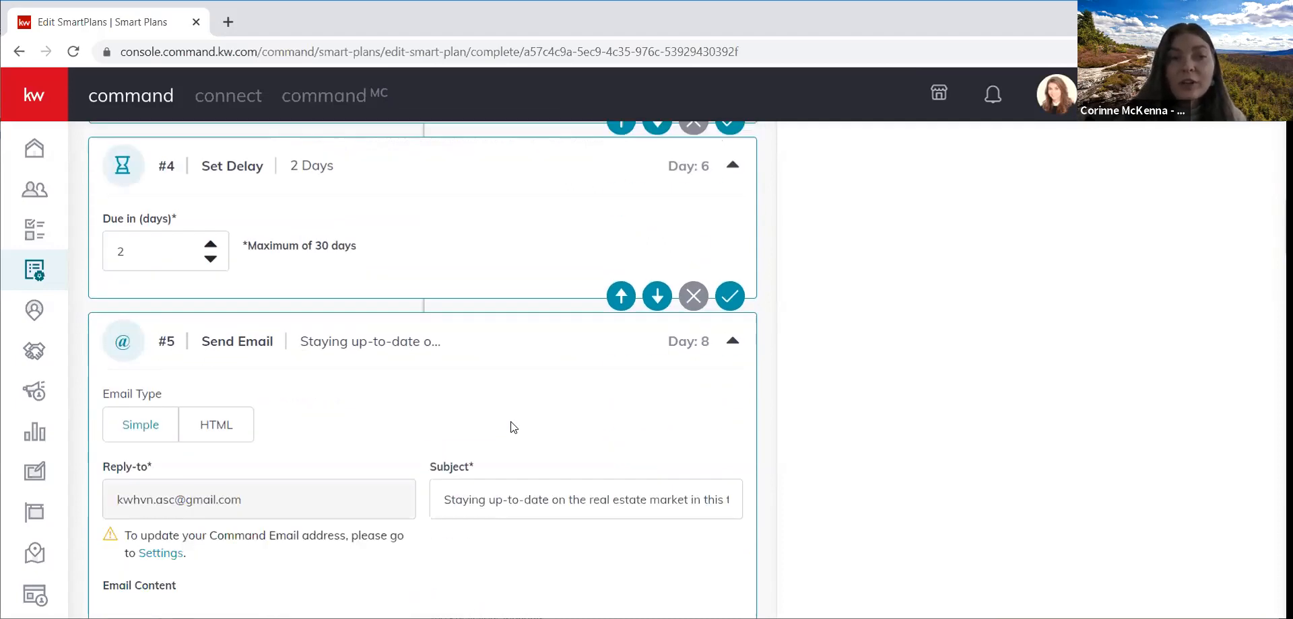
{"action": "scroll", "coordinate": [513, 427], "scroll_direction": "down", "scroll_amount": 3}
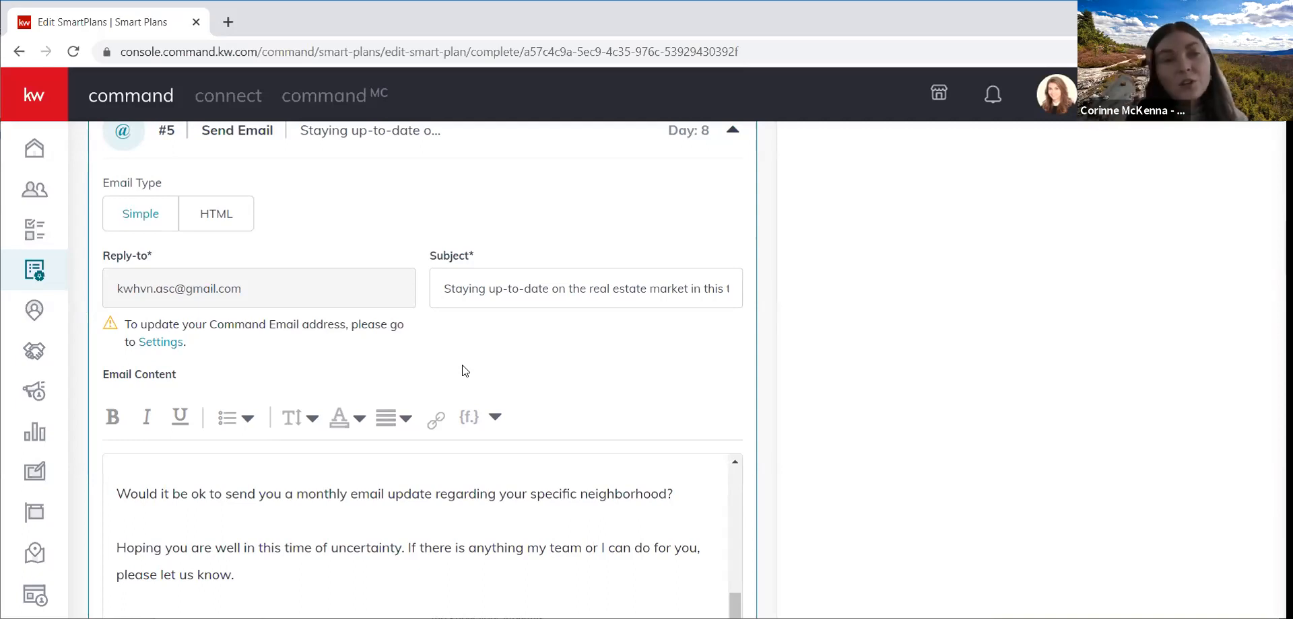
{"action": "scroll", "coordinate": [463, 371], "scroll_direction": "down", "scroll_amount": 2}
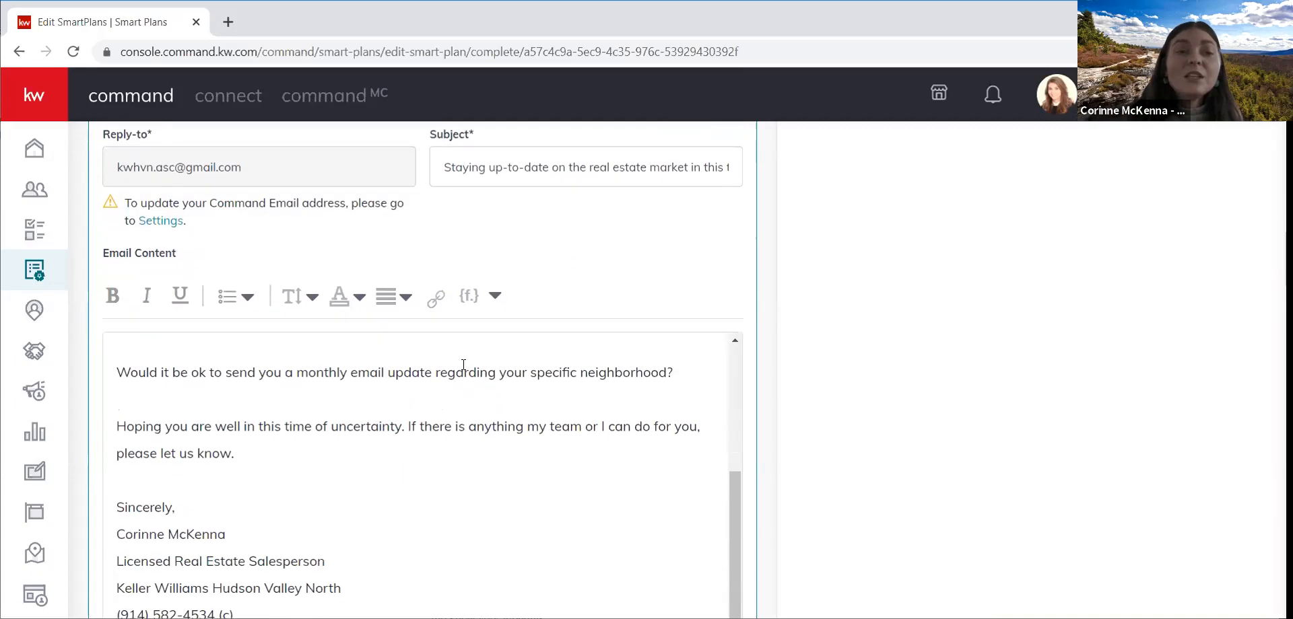
{"action": "scroll", "coordinate": [263, 472], "scroll_direction": "down", "scroll_amount": 1}
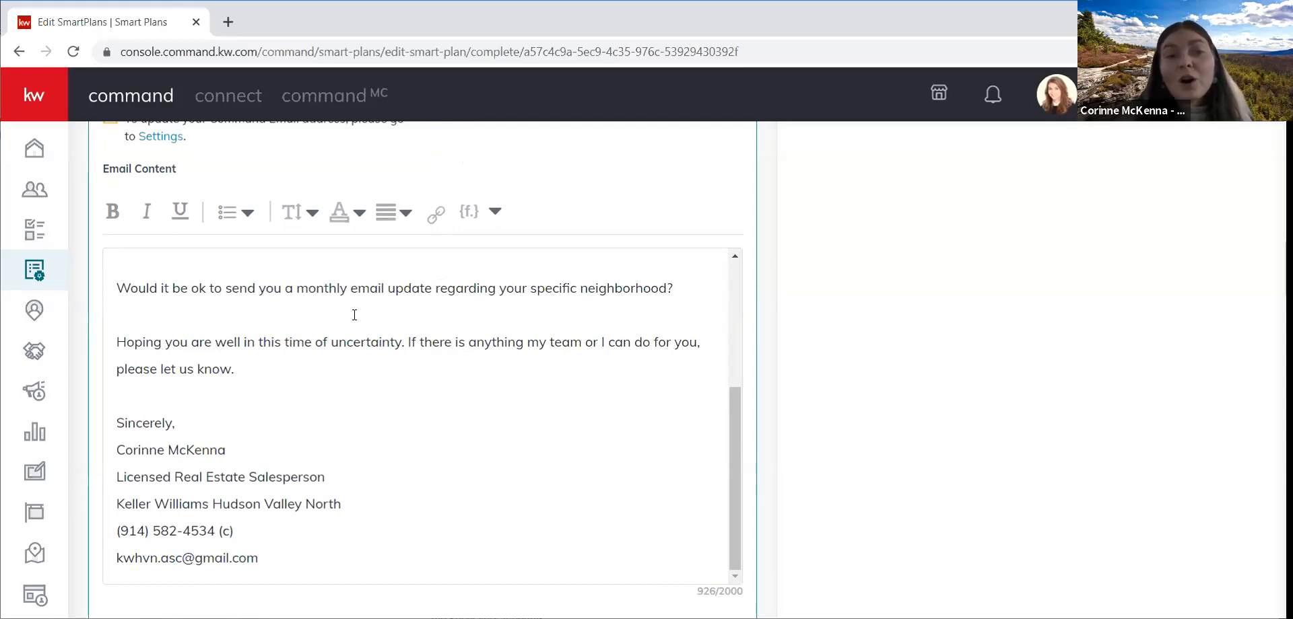
{"action": "scroll", "coordinate": [354, 315], "scroll_direction": "up", "scroll_amount": 5}
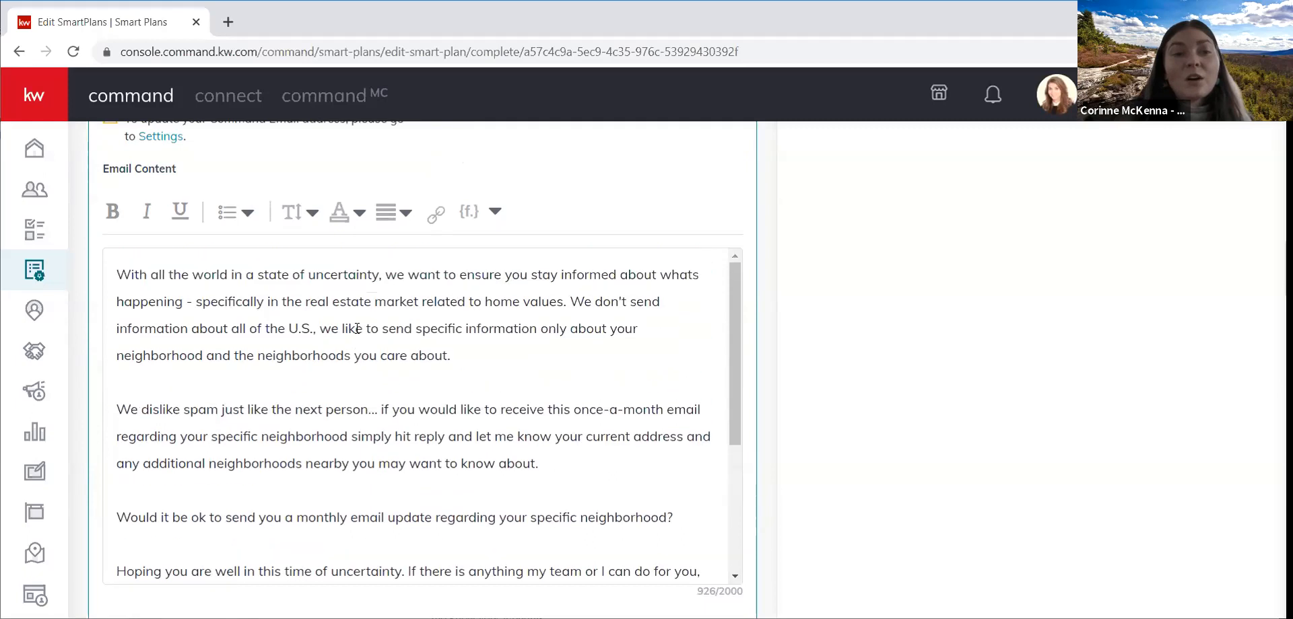
{"action": "scroll", "coordinate": [357, 328], "scroll_direction": "up", "scroll_amount": 1}
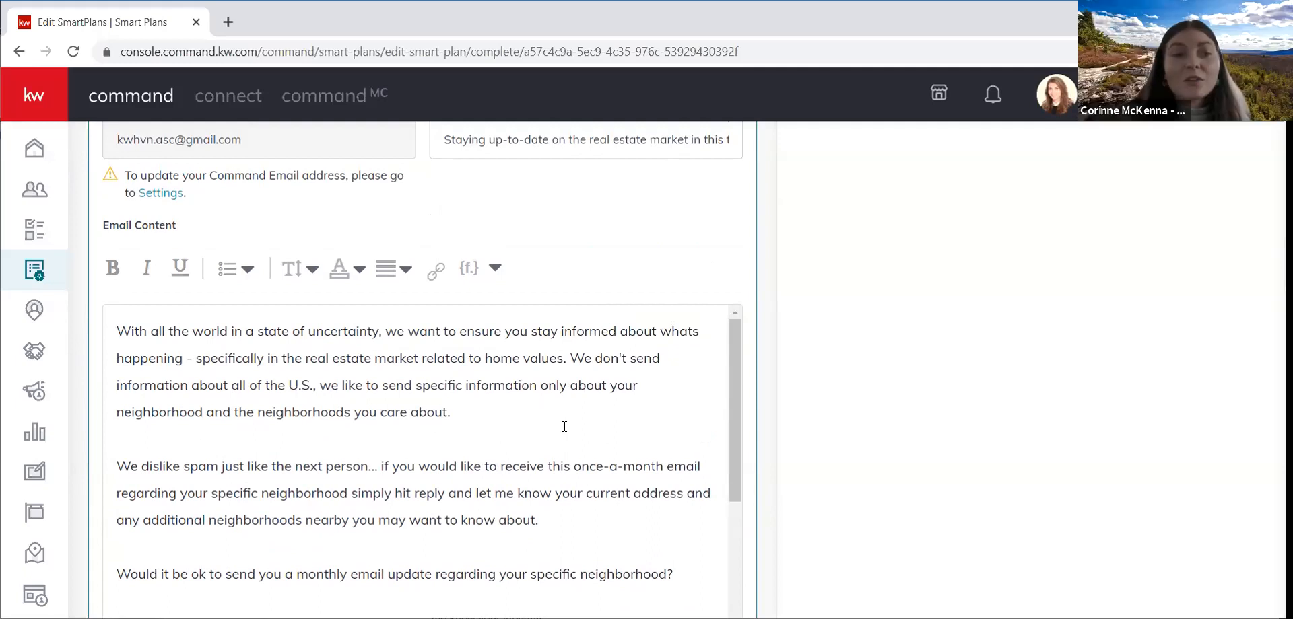
{"action": "scroll", "coordinate": [565, 426], "scroll_direction": "down", "scroll_amount": 4}
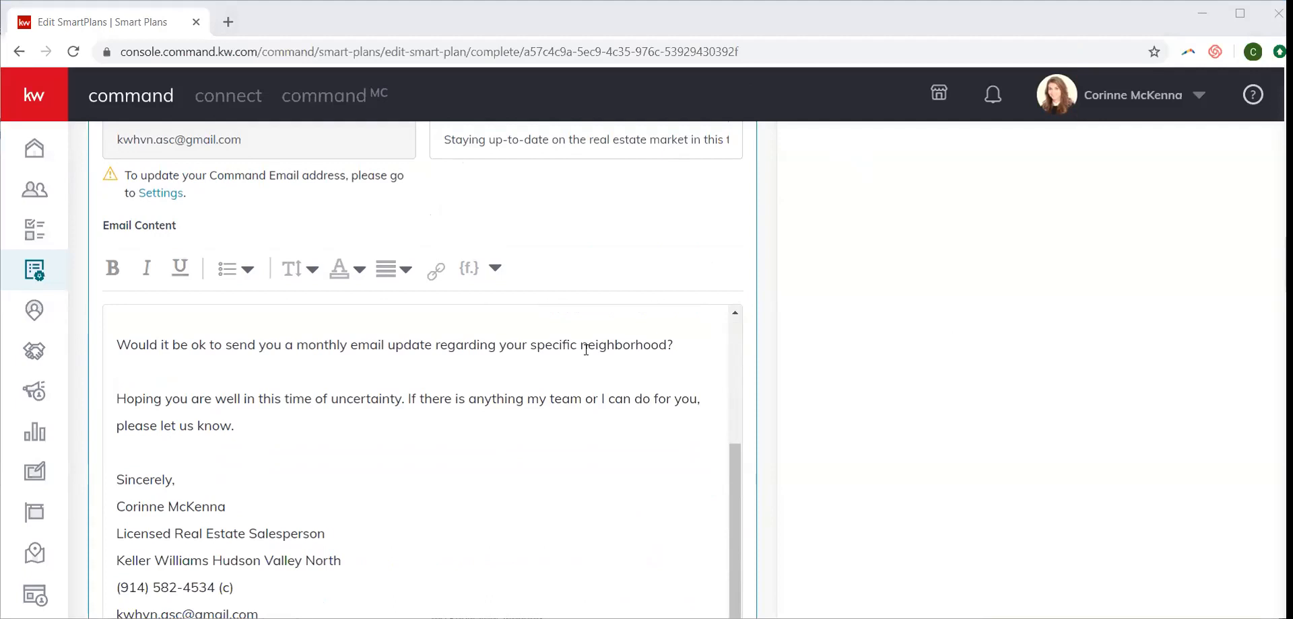
Review the Send Email step's simple body text, closing signature and text formatting options
{"action": "scroll", "coordinate": [498, 424], "scroll_direction": "down", "scroll_amount": 1}
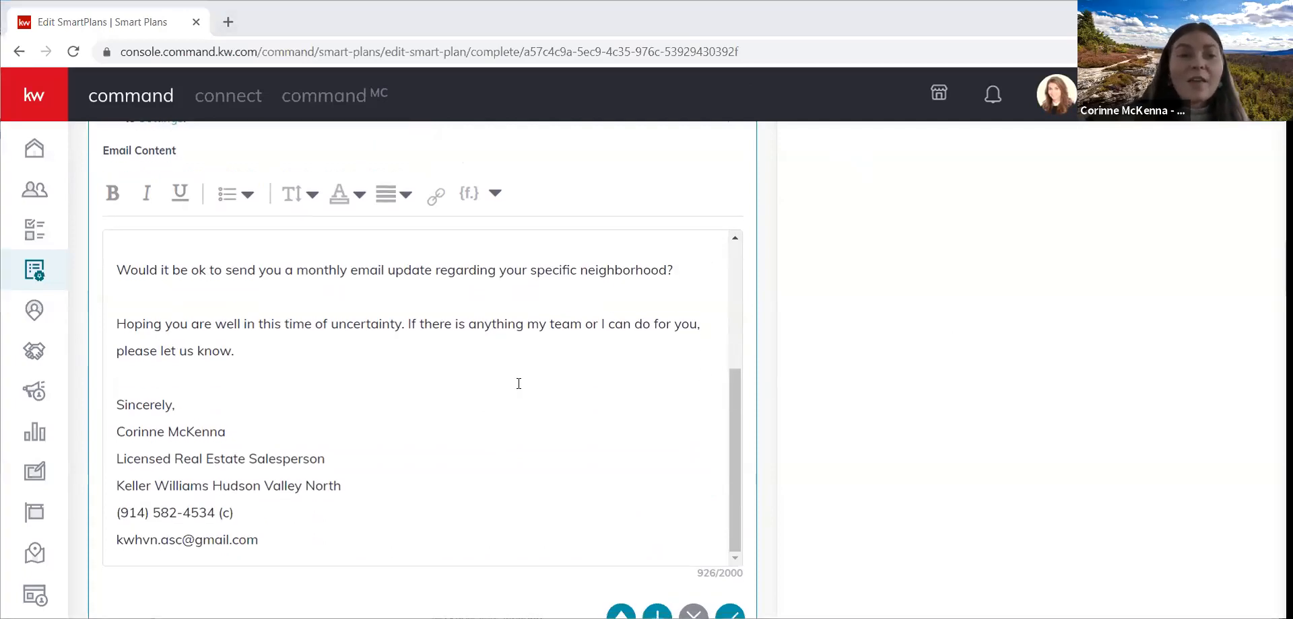
{"action": "scroll", "coordinate": [519, 384], "scroll_direction": "up", "scroll_amount": 3}
{"action": "scroll", "coordinate": [516, 382], "scroll_direction": "down", "scroll_amount": 3}
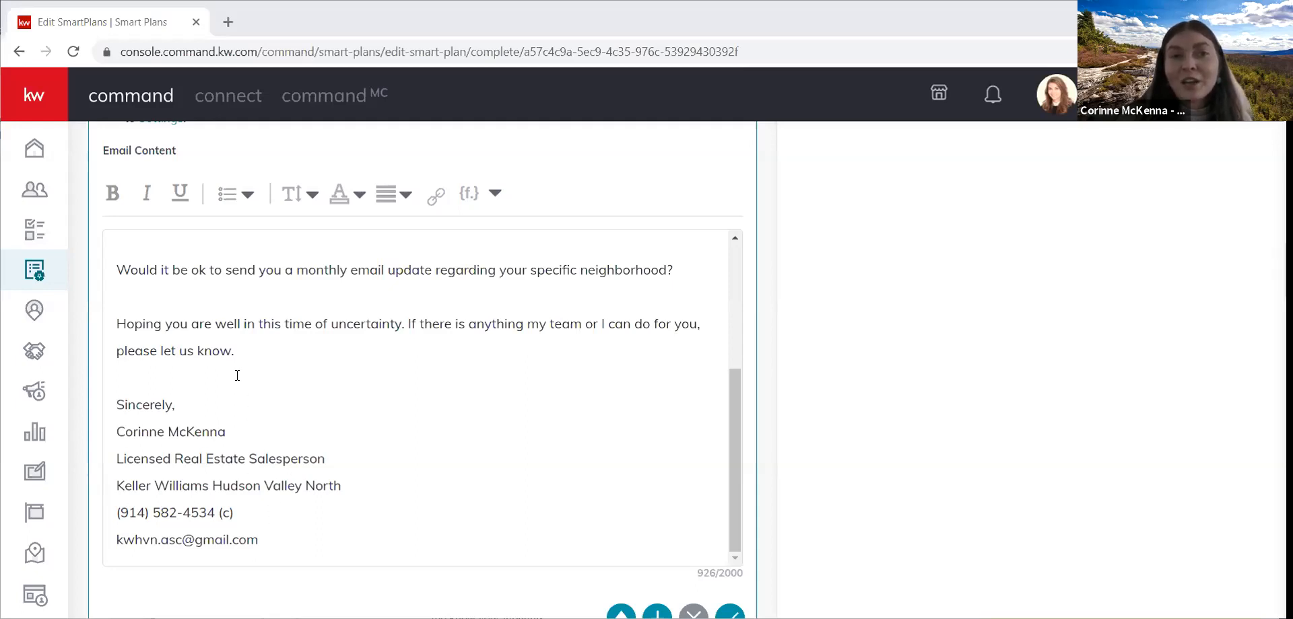
{"action": "scroll", "coordinate": [237, 375], "scroll_direction": "up", "scroll_amount": 4}
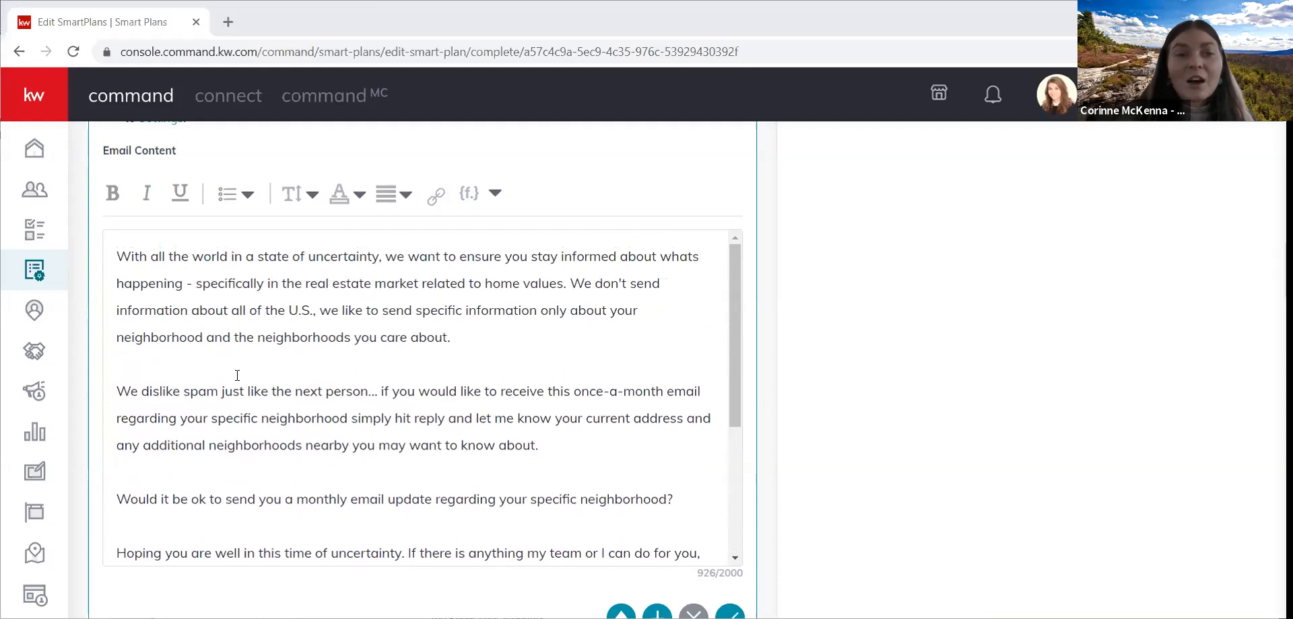
{"action": "scroll", "coordinate": [239, 423], "scroll_direction": "down", "scroll_amount": 1}
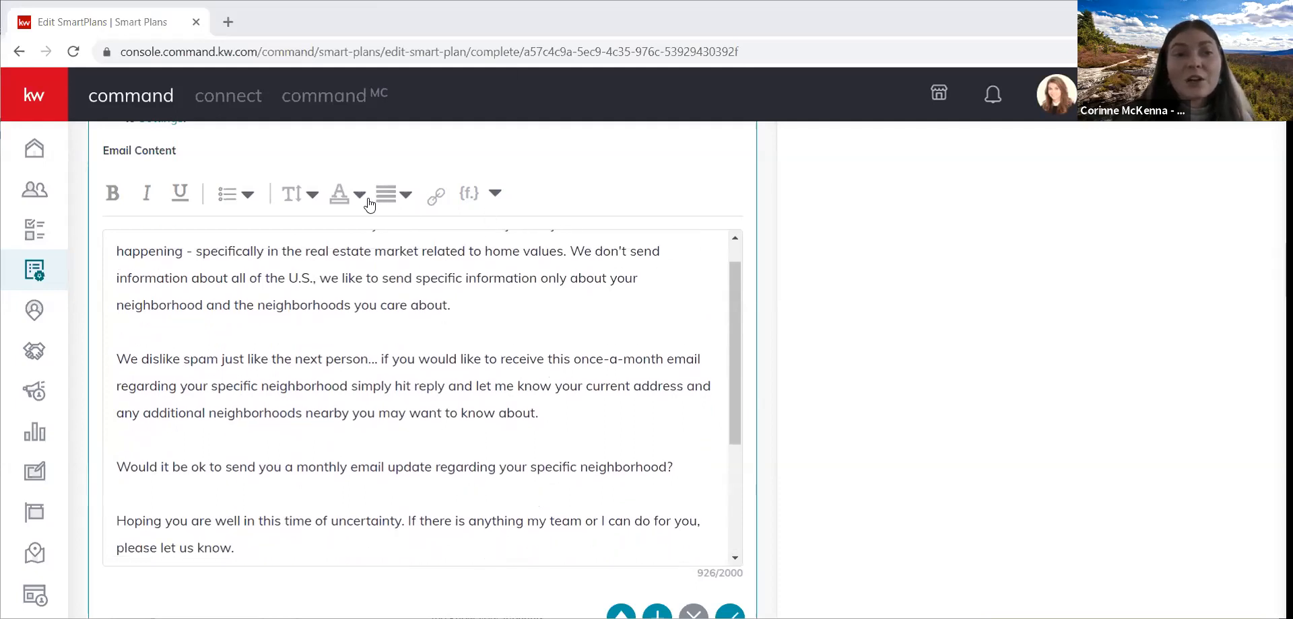
{"action": "left_click", "coordinate": [249, 195]}
{"action": "left_click", "coordinate": [300, 312]}
{"action": "scroll", "coordinate": [228, 269], "scroll_direction": "up", "scroll_amount": 1}
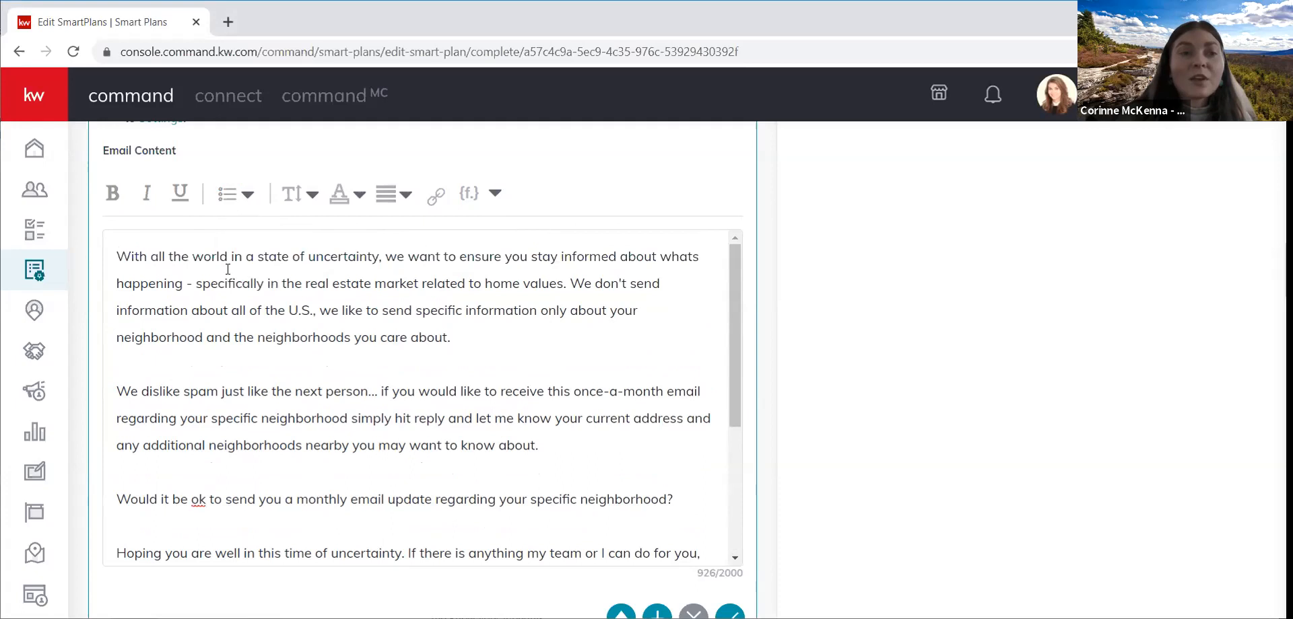
{"action": "scroll", "coordinate": [412, 408], "scroll_direction": "down", "scroll_amount": 8}
{"action": "scroll", "coordinate": [412, 407], "scroll_direction": "down", "scroll_amount": 3}
{"action": "scroll", "coordinate": [471, 282], "scroll_direction": "up", "scroll_amount": 10}
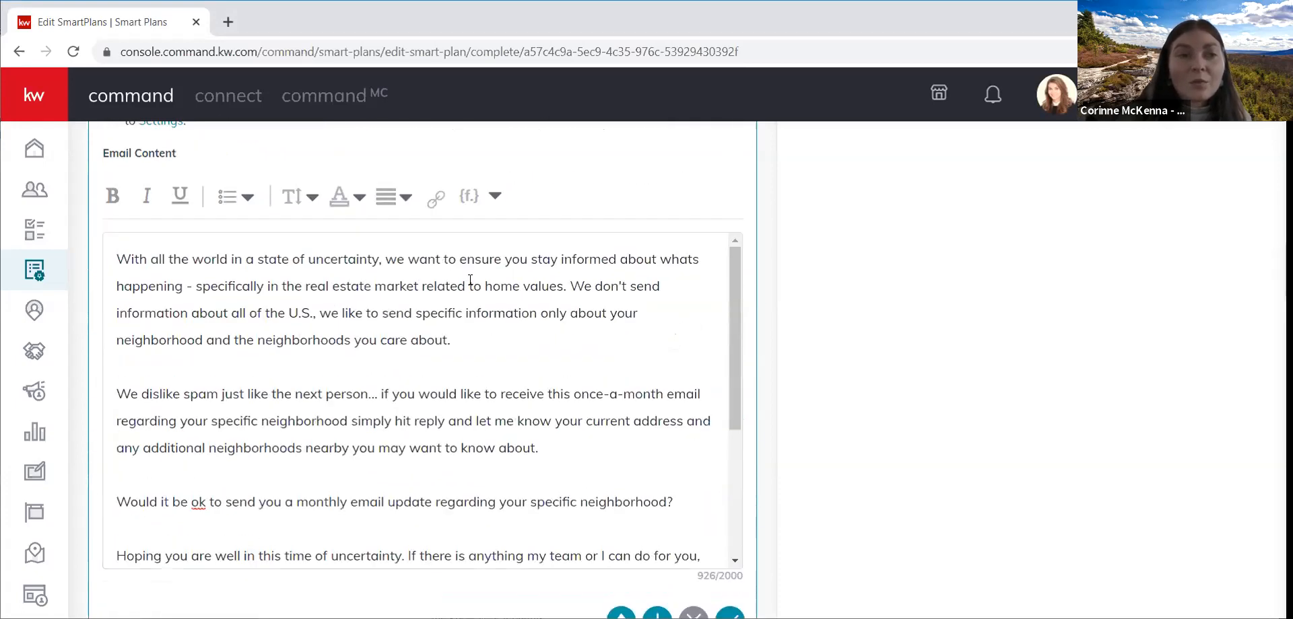
Switch the Send Email step's type to HTML and browse the library of email templates
{"action": "scroll", "coordinate": [470, 282], "scroll_direction": "up", "scroll_amount": 5}
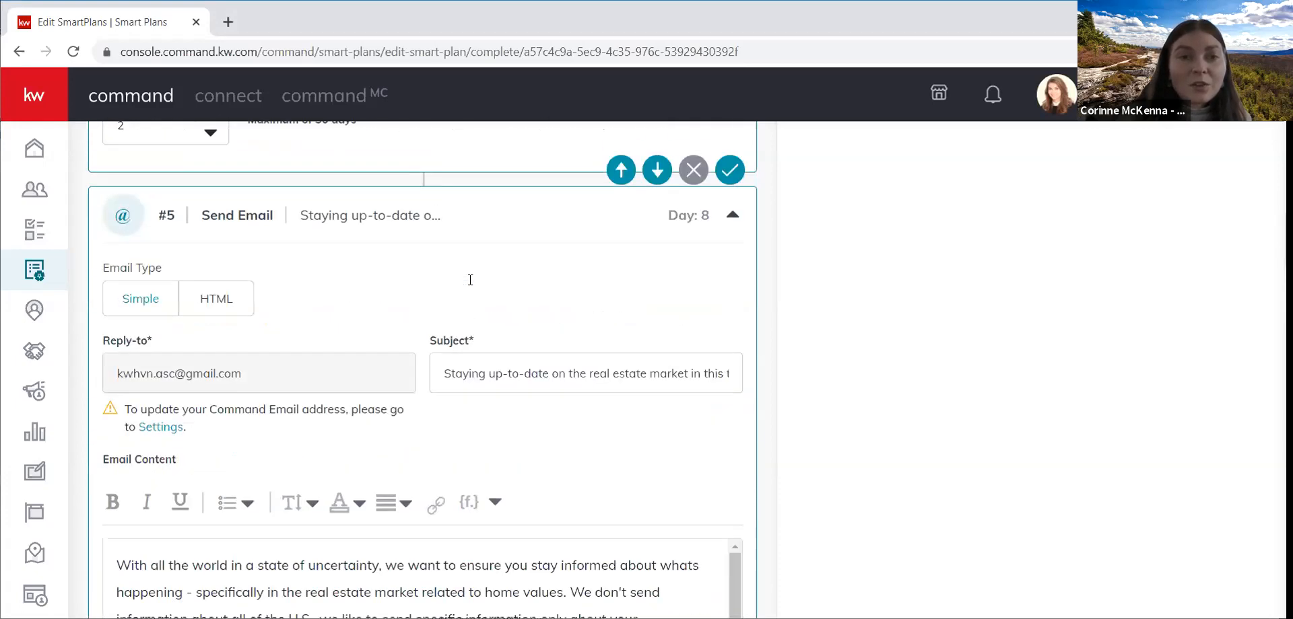
{"action": "left_click", "coordinate": [211, 305]}
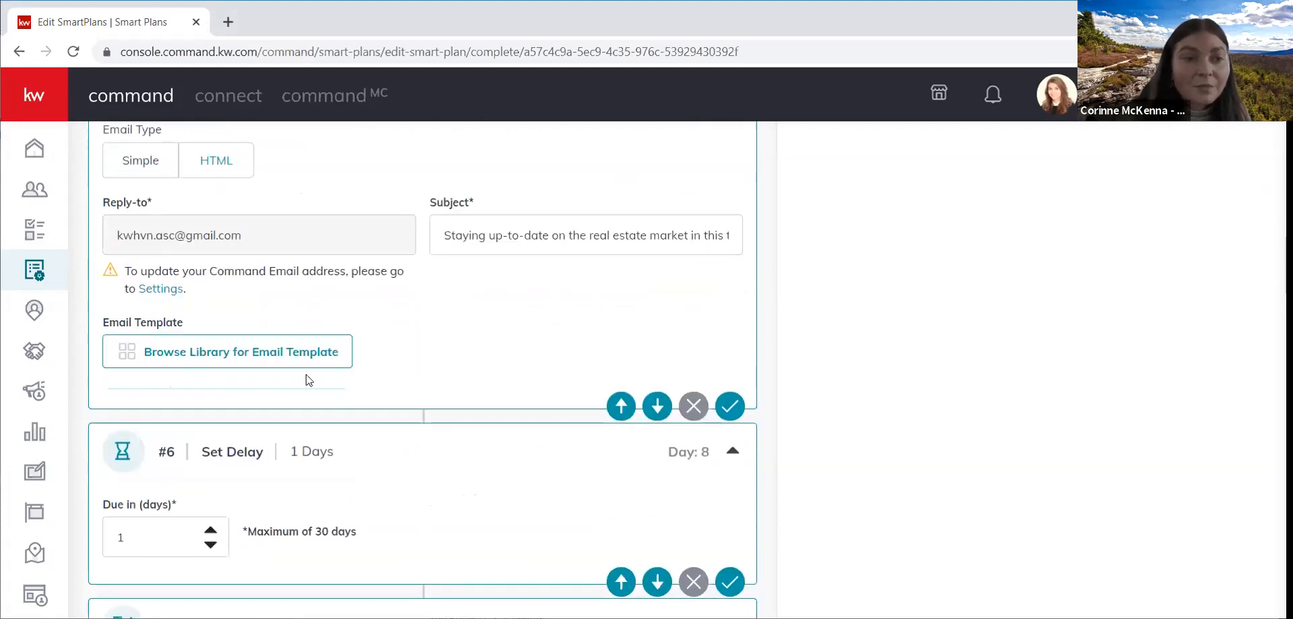
{"action": "left_click", "coordinate": [273, 370]}
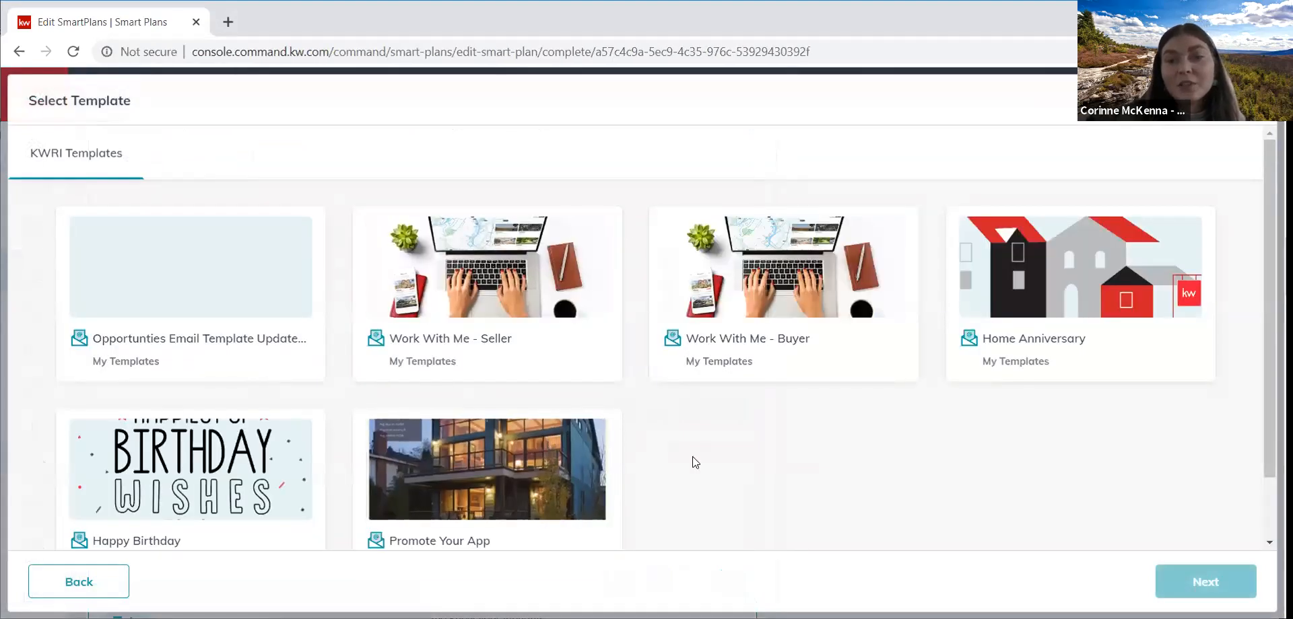
{"action": "scroll", "coordinate": [696, 463], "scroll_direction": "down", "scroll_amount": 2}
{"action": "scroll", "coordinate": [695, 462], "scroll_direction": "up", "scroll_amount": 2}
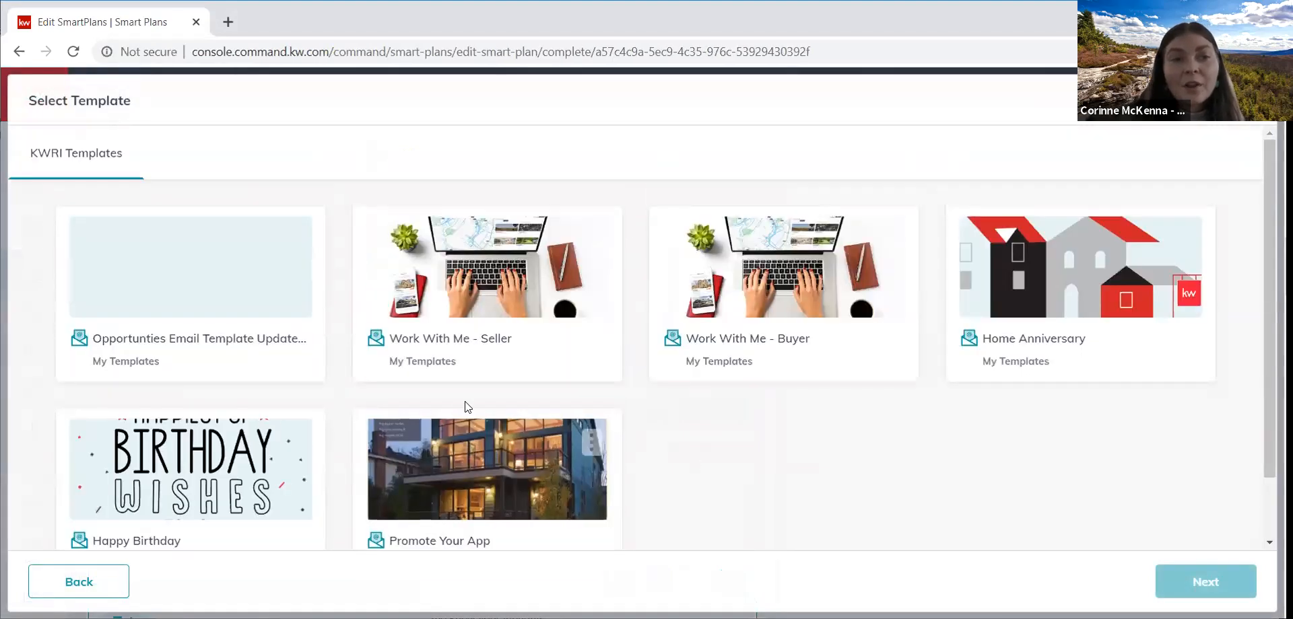
Preview the Happy Birthday template in desktop layout and examine its header, message and footer merge fields
{"action": "left_click", "coordinate": [191, 464]}
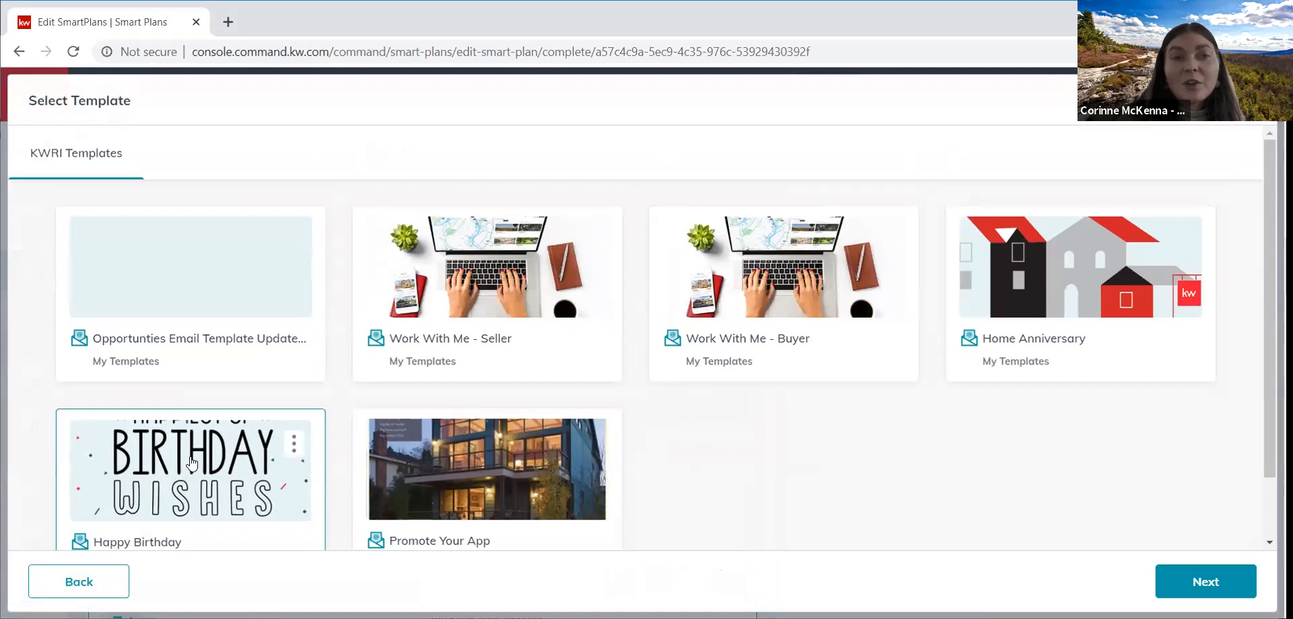
{"action": "left_click", "coordinate": [301, 448]}
{"action": "left_click", "coordinate": [276, 492]}
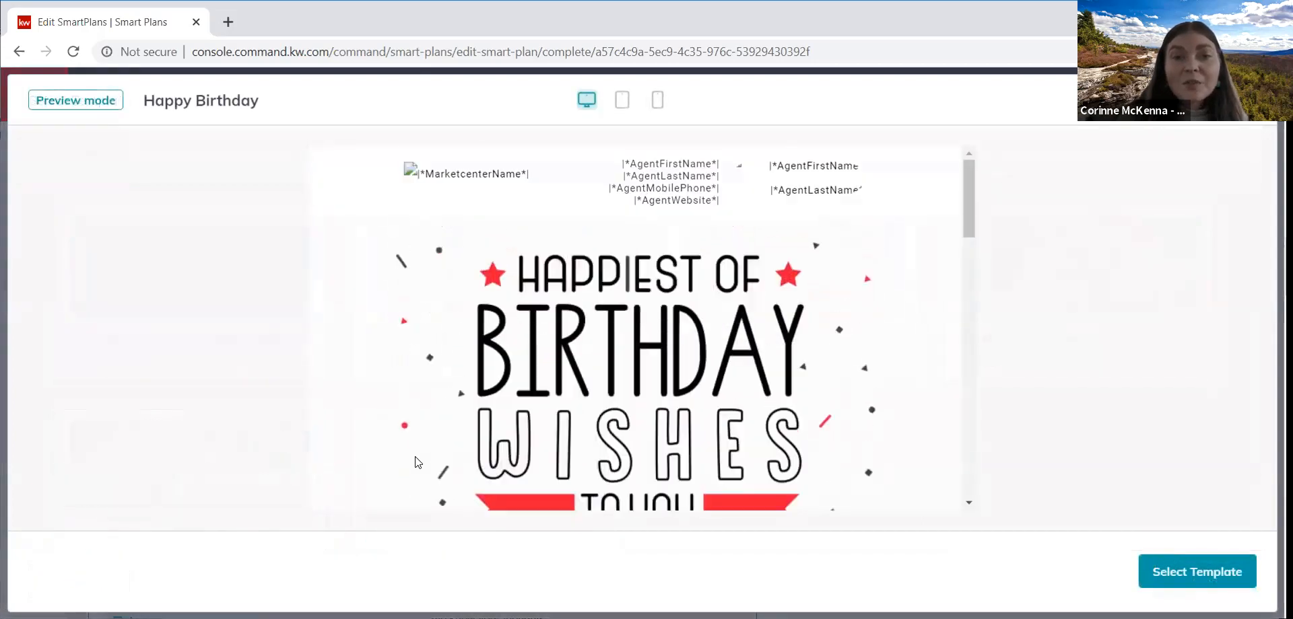
{"action": "scroll", "coordinate": [509, 343], "scroll_direction": "down", "scroll_amount": 5}
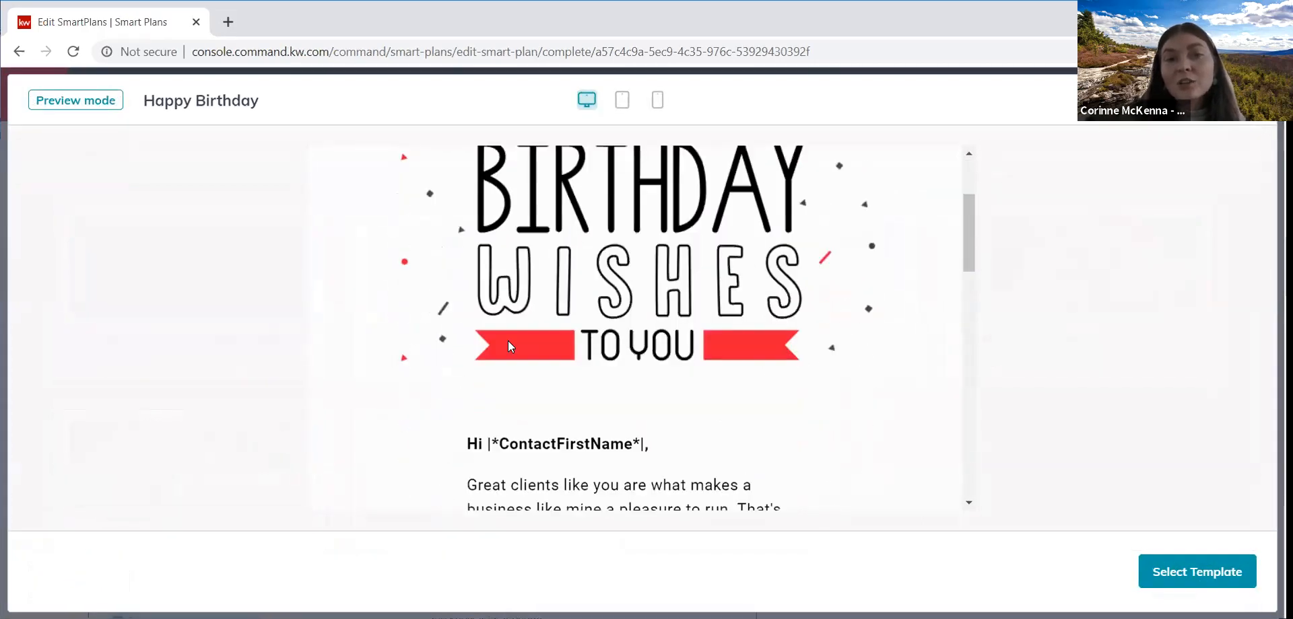
{"action": "scroll", "coordinate": [509, 346], "scroll_direction": "down", "scroll_amount": 15}
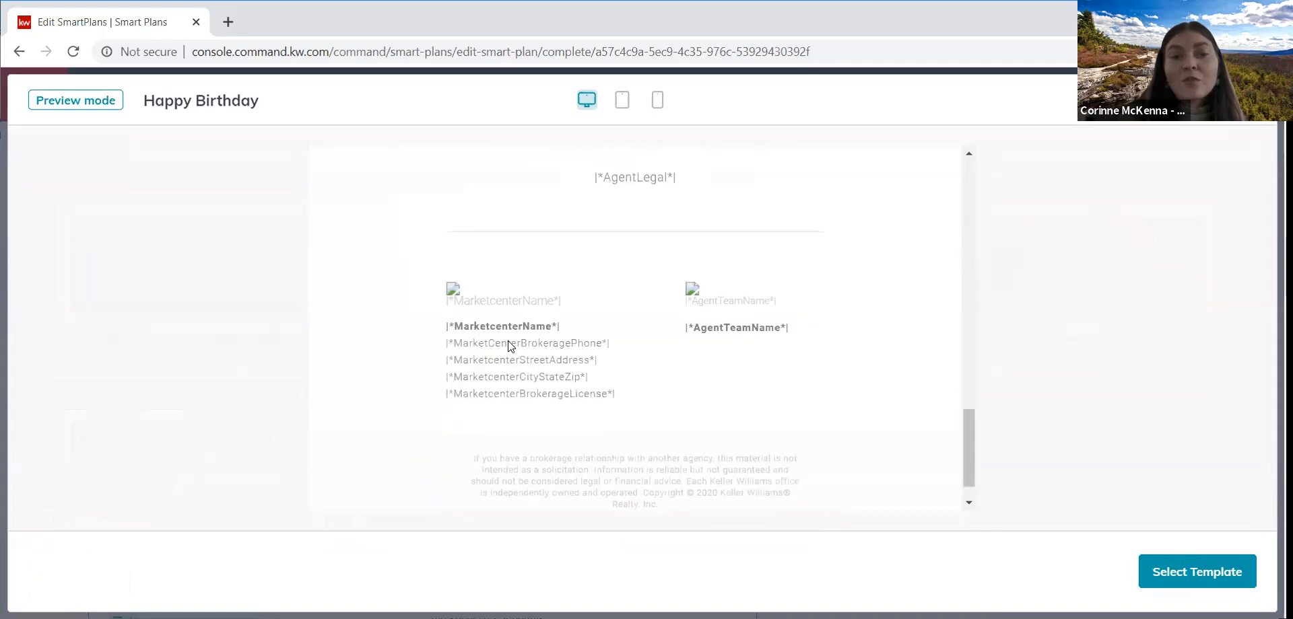
{"action": "scroll", "coordinate": [508, 341], "scroll_direction": "up", "scroll_amount": 20}
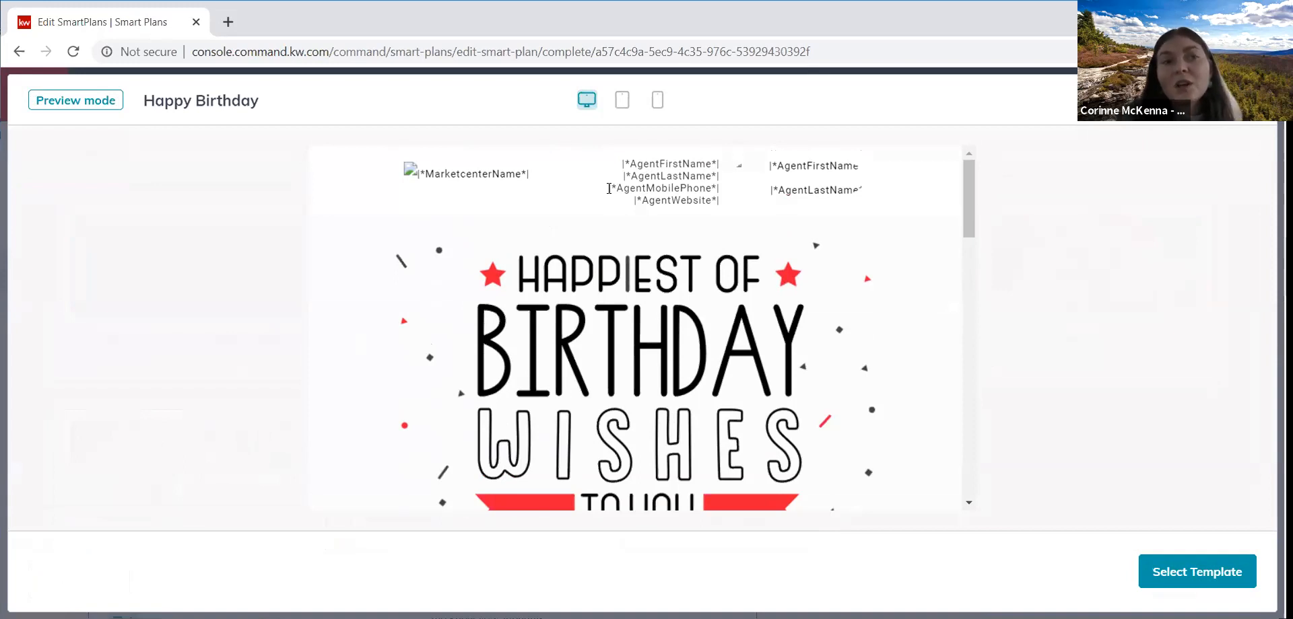
{"action": "scroll", "coordinate": [445, 347], "scroll_direction": "down", "scroll_amount": 1}
{"action": "scroll", "coordinate": [445, 346], "scroll_direction": "down", "scroll_amount": 3}
Check the Happy Birthday template in the phone and tablet layouts and close its preview
{"action": "left_click", "coordinate": [657, 100]}
{"action": "scroll", "coordinate": [652, 289], "scroll_direction": "down", "scroll_amount": 8}
{"action": "scroll", "coordinate": [652, 290], "scroll_direction": "up", "scroll_amount": 9}
{"action": "scroll", "coordinate": [652, 287], "scroll_direction": "up", "scroll_amount": 4}
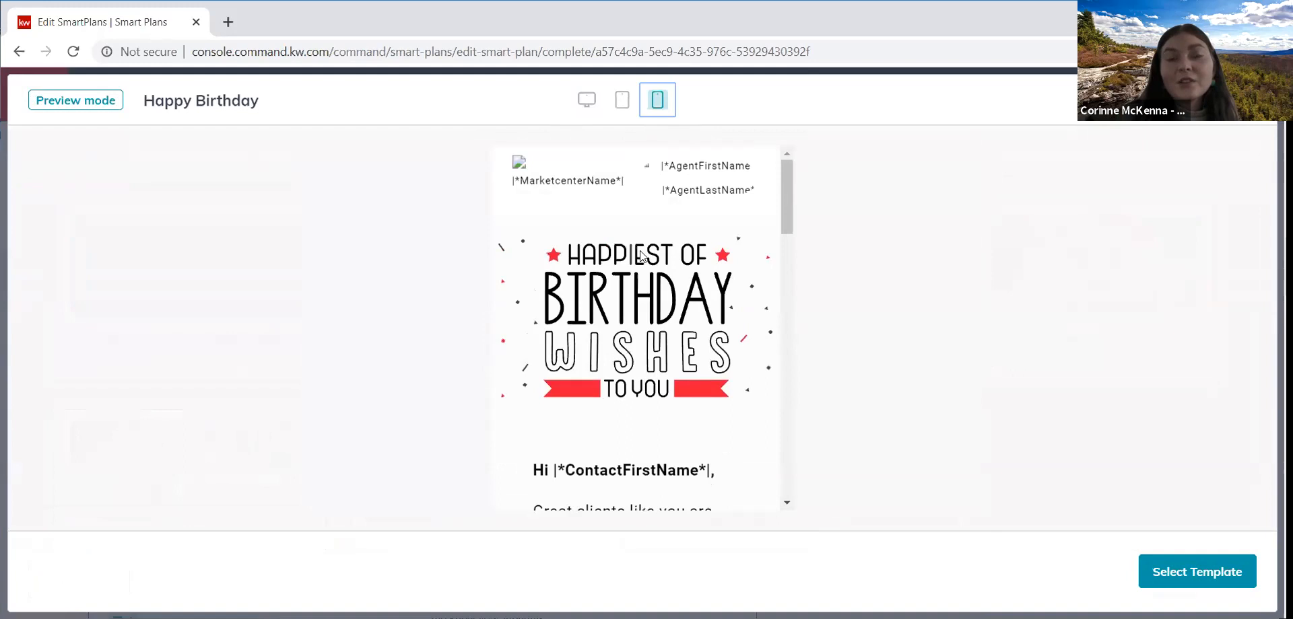
{"action": "left_click", "coordinate": [622, 100]}
{"action": "scroll", "coordinate": [673, 282], "scroll_direction": "down", "scroll_amount": 5}
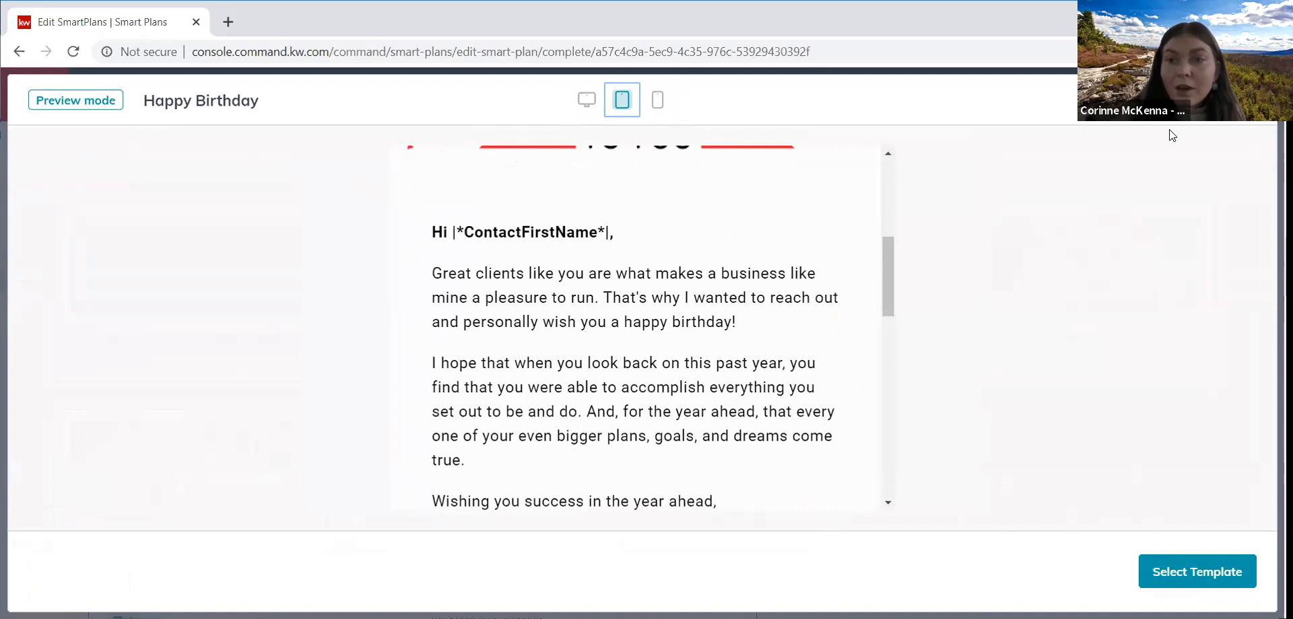
{"action": "left_click", "coordinate": [587, 100]}
{"action": "left_click", "coordinate": [1250, 100]}
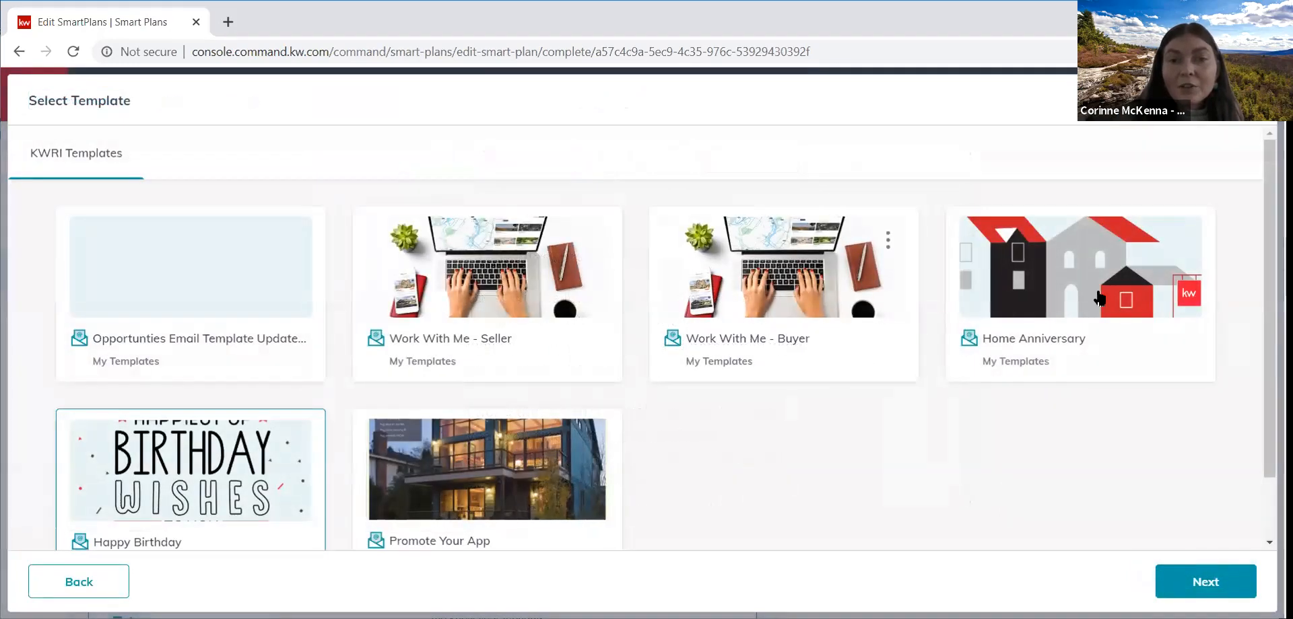
Select the Promote Your App template for the email and open its preview
{"action": "left_click", "coordinate": [1060, 286]}
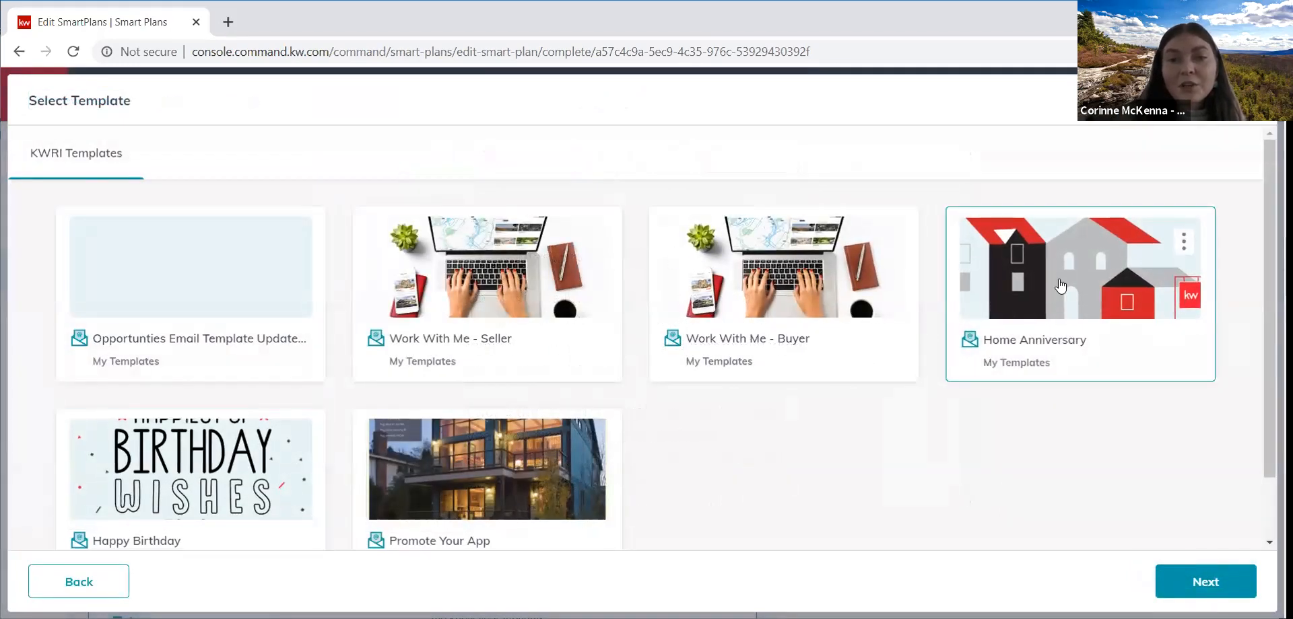
{"action": "scroll", "coordinate": [609, 397], "scroll_direction": "down", "scroll_amount": 2}
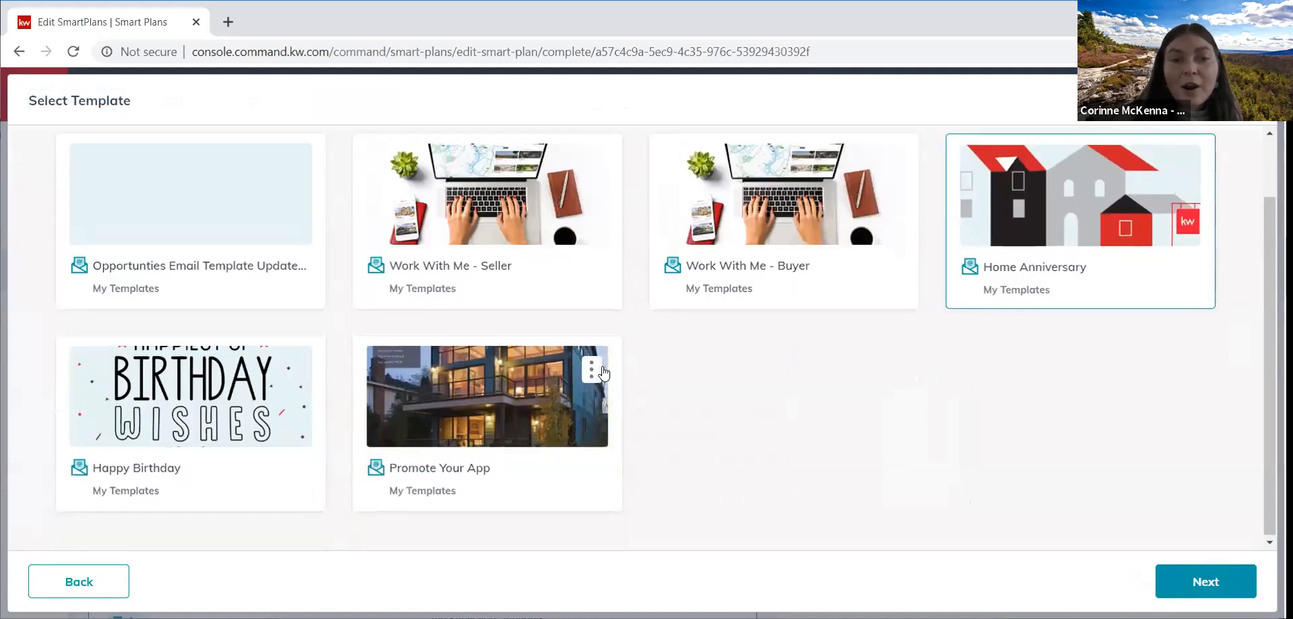
{"action": "left_click", "coordinate": [458, 476]}
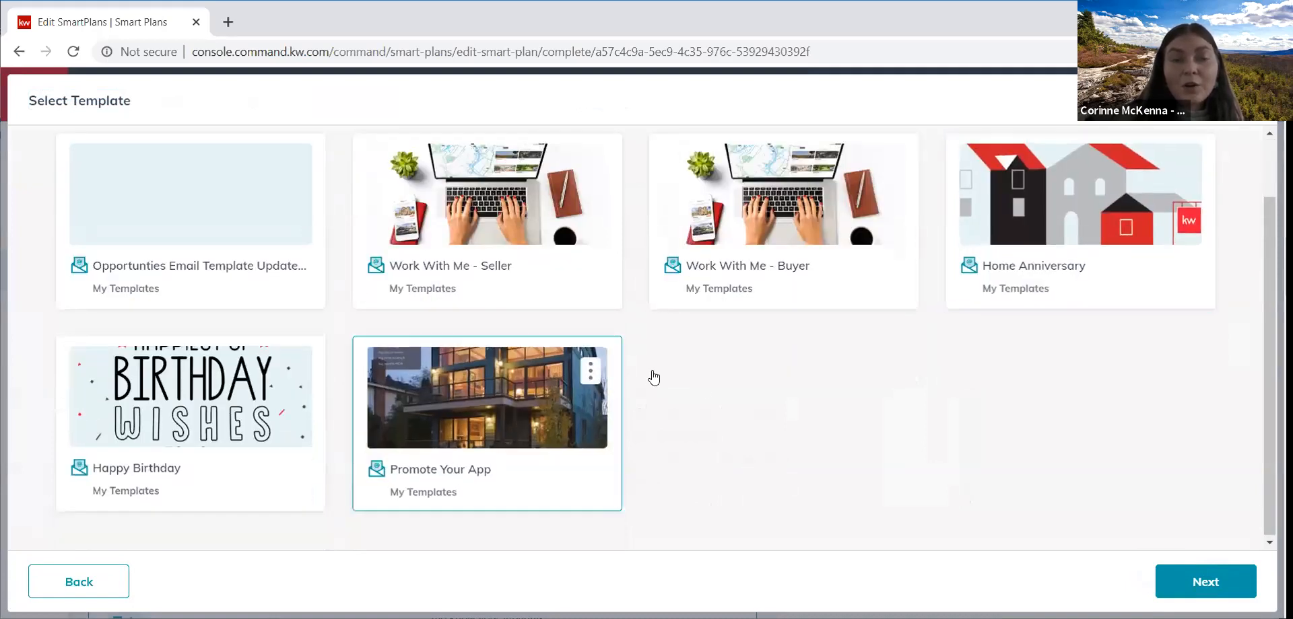
{"action": "left_click", "coordinate": [584, 368]}
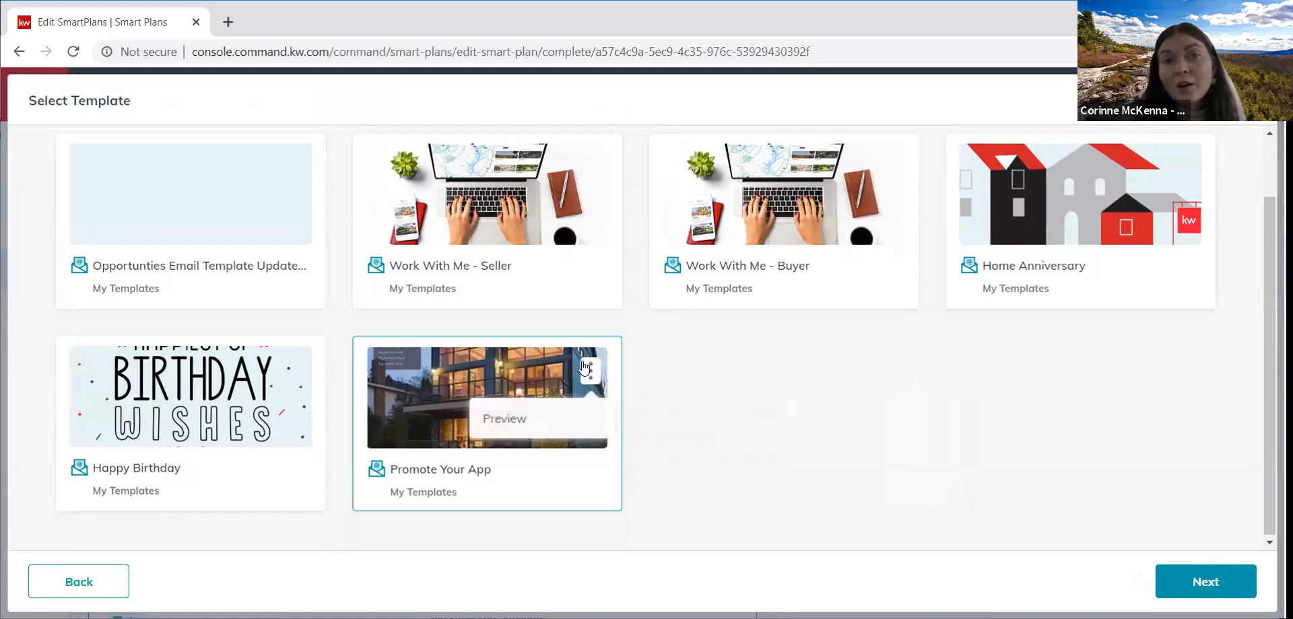
{"action": "left_click", "coordinate": [567, 404]}
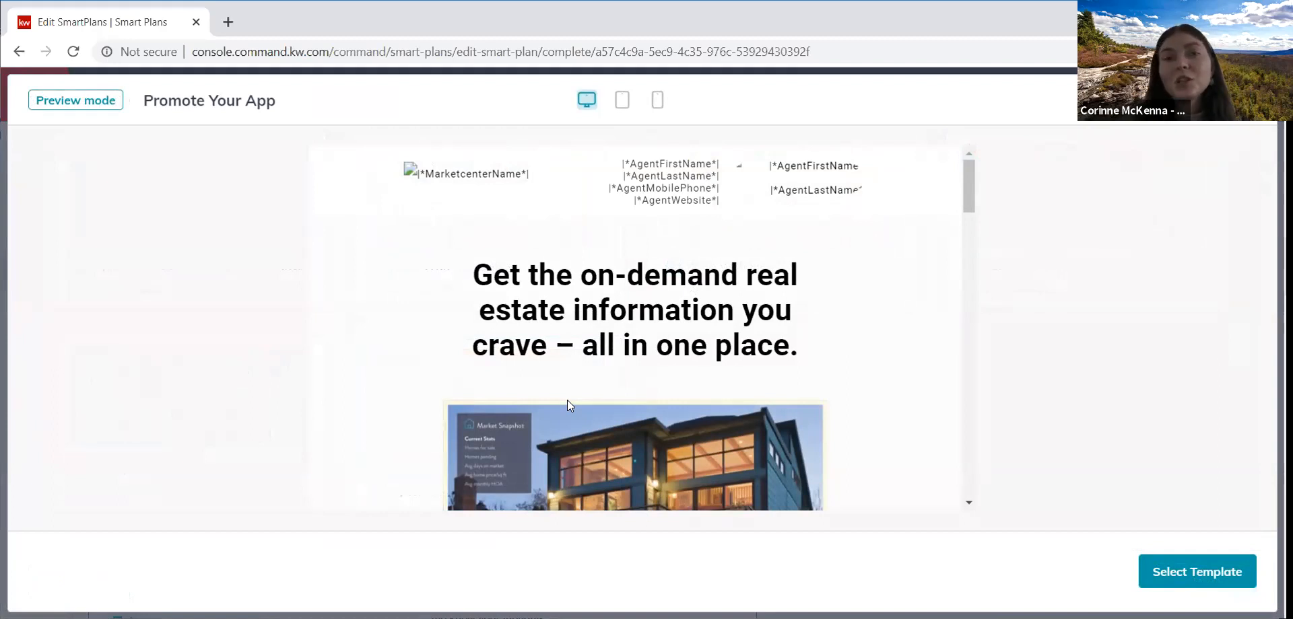
Examine the Promote Your App template's text, app links, agent details and footer merge fields, and close the preview
{"action": "scroll", "coordinate": [554, 372], "scroll_direction": "down", "scroll_amount": 4}
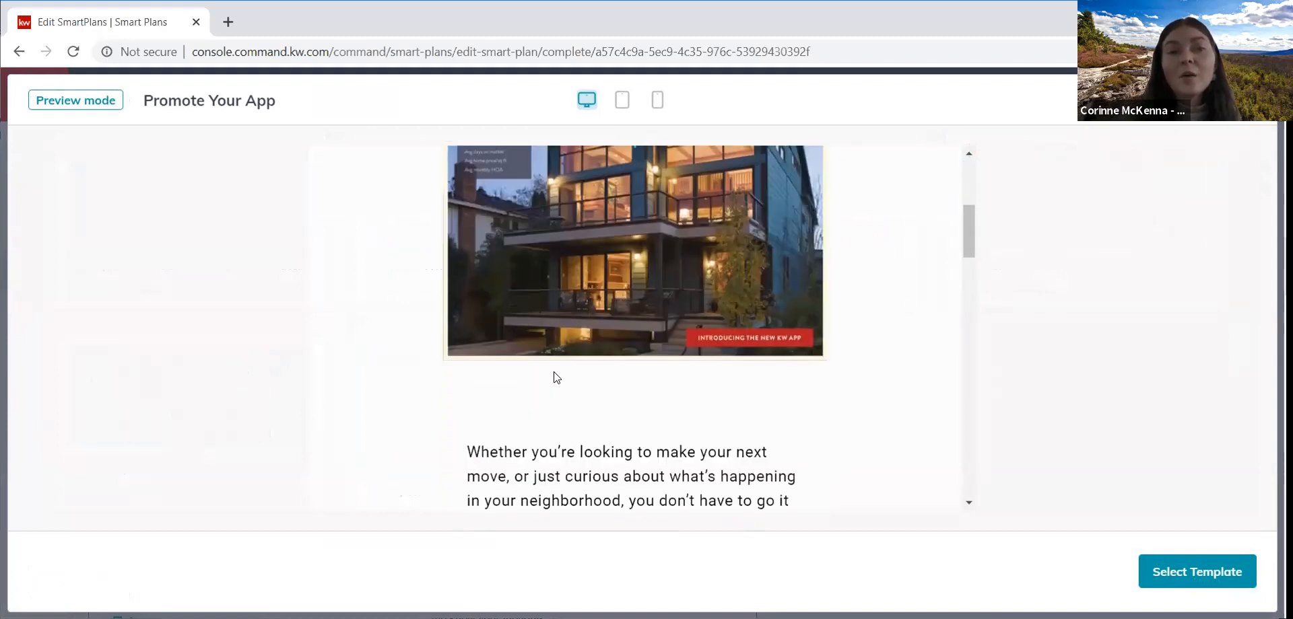
{"action": "scroll", "coordinate": [554, 373], "scroll_direction": "down", "scroll_amount": 3}
{"action": "scroll", "coordinate": [553, 377], "scroll_direction": "down", "scroll_amount": 10}
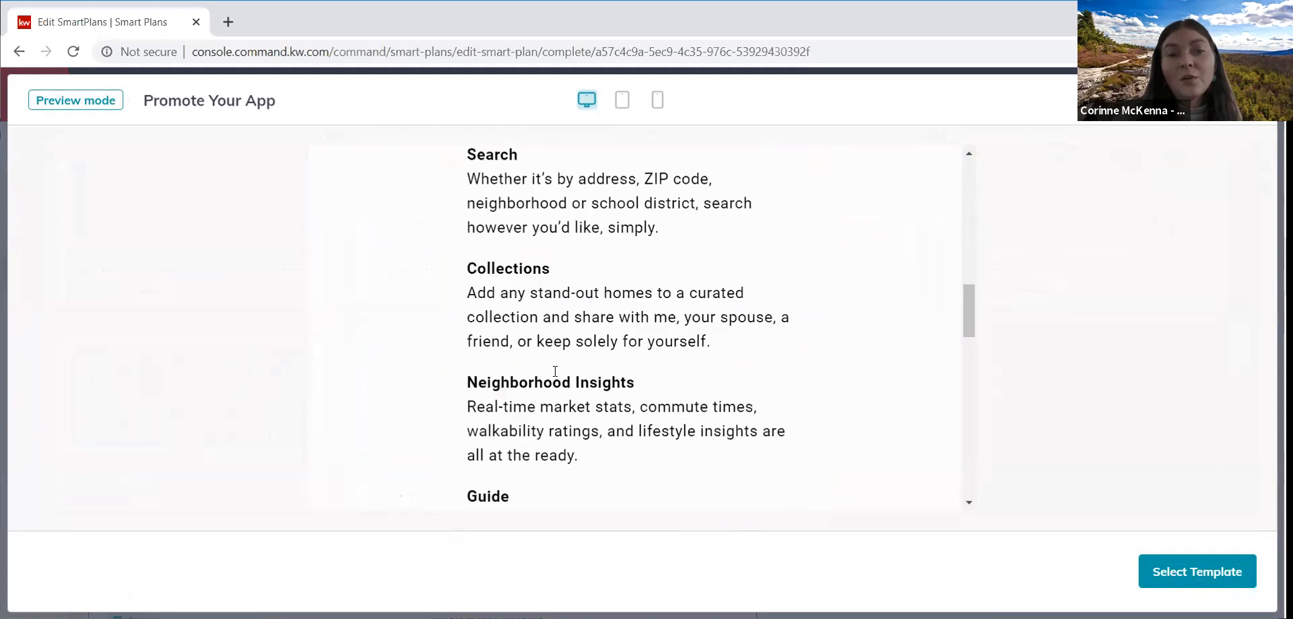
{"action": "scroll", "coordinate": [555, 372], "scroll_direction": "up", "scroll_amount": 2}
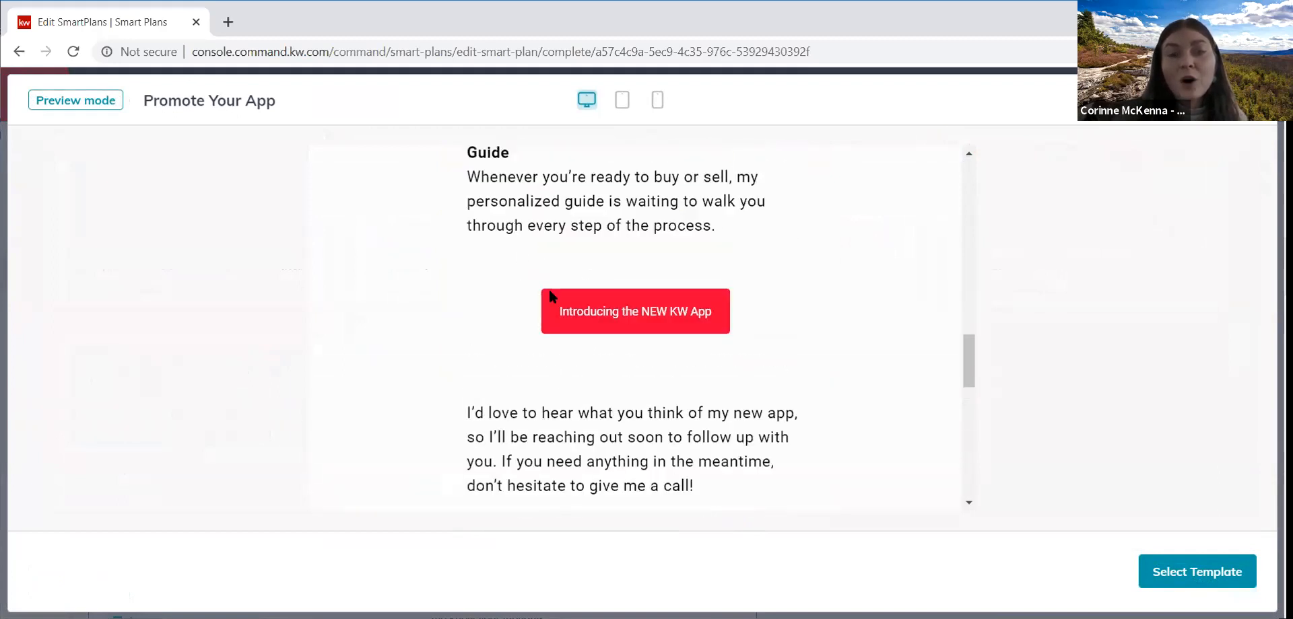
{"action": "scroll", "coordinate": [510, 328], "scroll_direction": "down", "scroll_amount": 3}
{"action": "scroll", "coordinate": [632, 324], "scroll_direction": "up", "scroll_amount": 3}
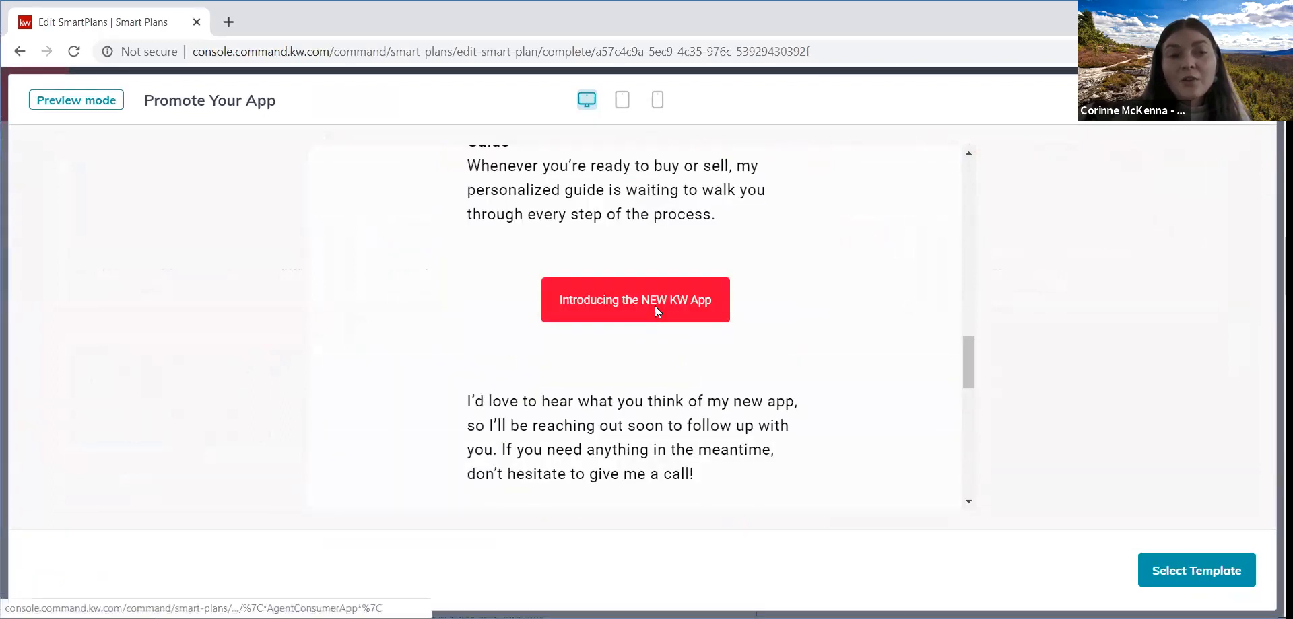
{"action": "scroll", "coordinate": [628, 352], "scroll_direction": "down", "scroll_amount": 4}
{"action": "scroll", "coordinate": [597, 379], "scroll_direction": "down", "scroll_amount": 3}
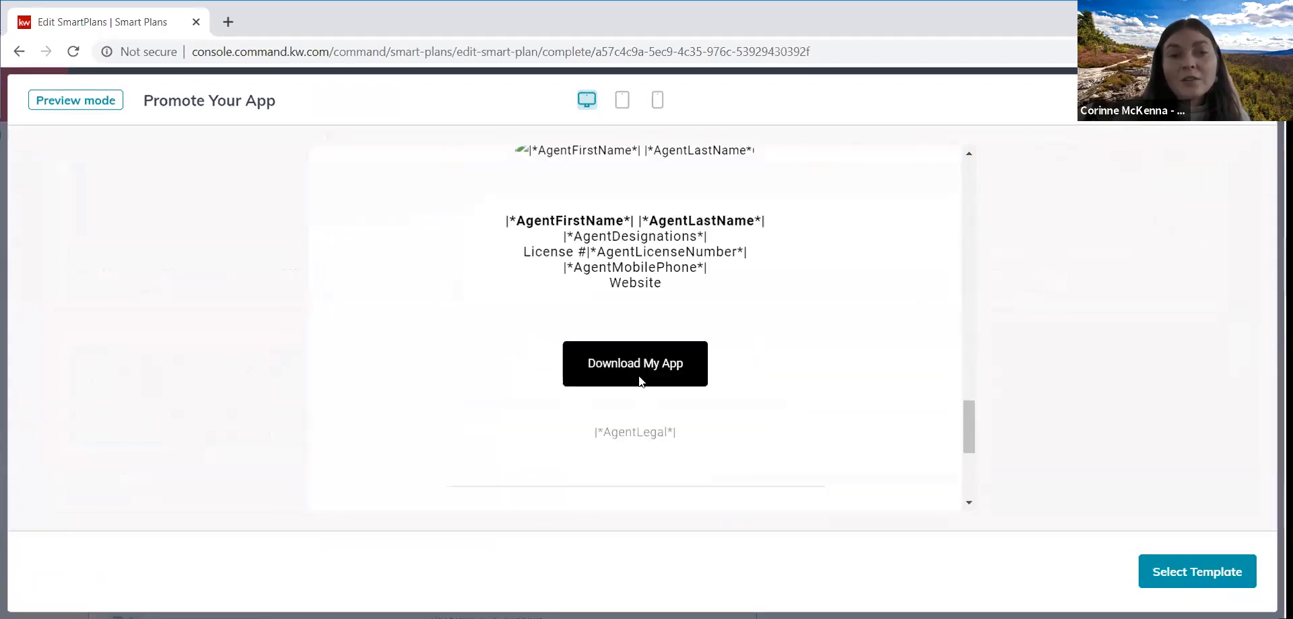
{"action": "scroll", "coordinate": [669, 378], "scroll_direction": "down", "scroll_amount": 2}
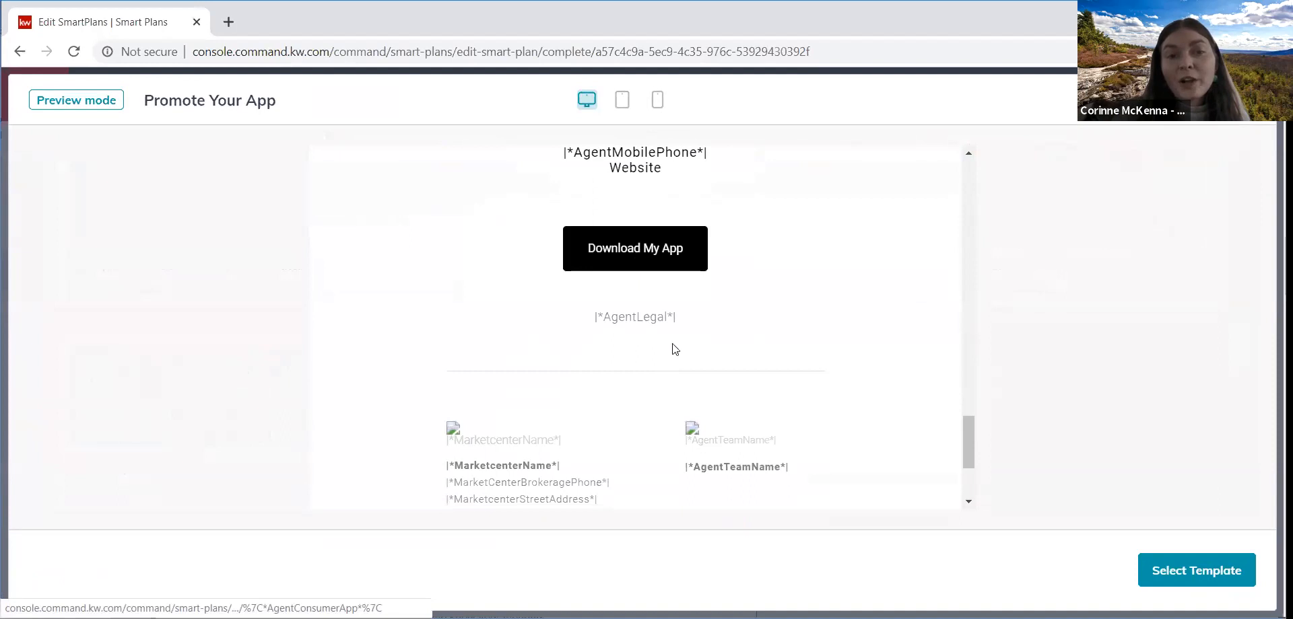
{"action": "scroll", "coordinate": [672, 344], "scroll_direction": "down", "scroll_amount": 3}
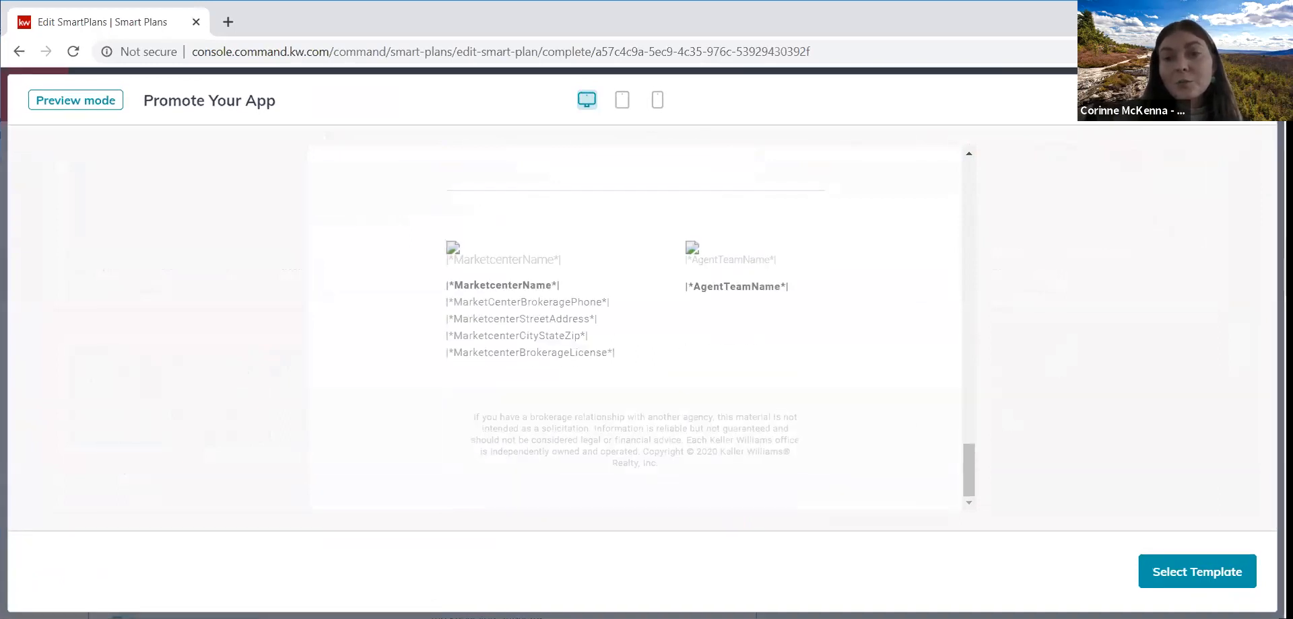
{"action": "left_click", "coordinate": [1248, 100]}
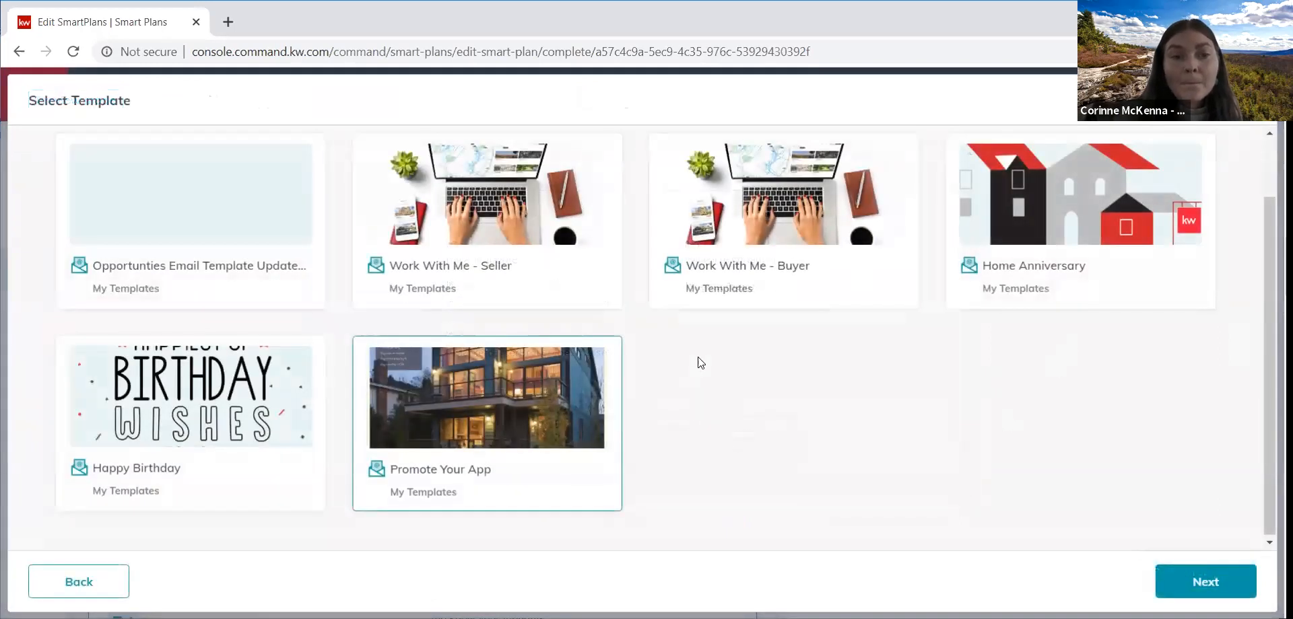
Apply the Promote Your App template to the HTML Send Email step
{"action": "scroll", "coordinate": [698, 362], "scroll_direction": "up", "scroll_amount": 1}
{"action": "scroll", "coordinate": [697, 360], "scroll_direction": "down", "scroll_amount": 1}
{"action": "scroll", "coordinate": [552, 337], "scroll_direction": "up", "scroll_amount": 1}
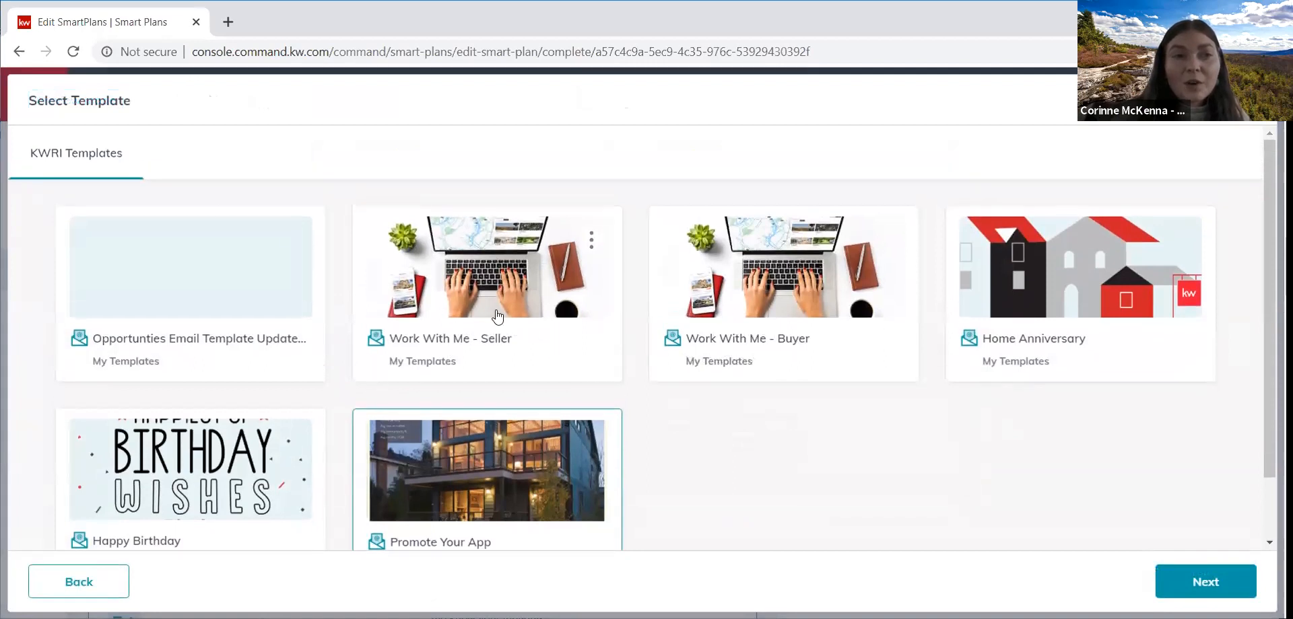
{"action": "left_click", "coordinate": [1170, 583]}
{"action": "scroll", "coordinate": [556, 369], "scroll_direction": "up", "scroll_amount": 2}
{"action": "scroll", "coordinate": [556, 369], "scroll_direction": "down", "scroll_amount": 3}
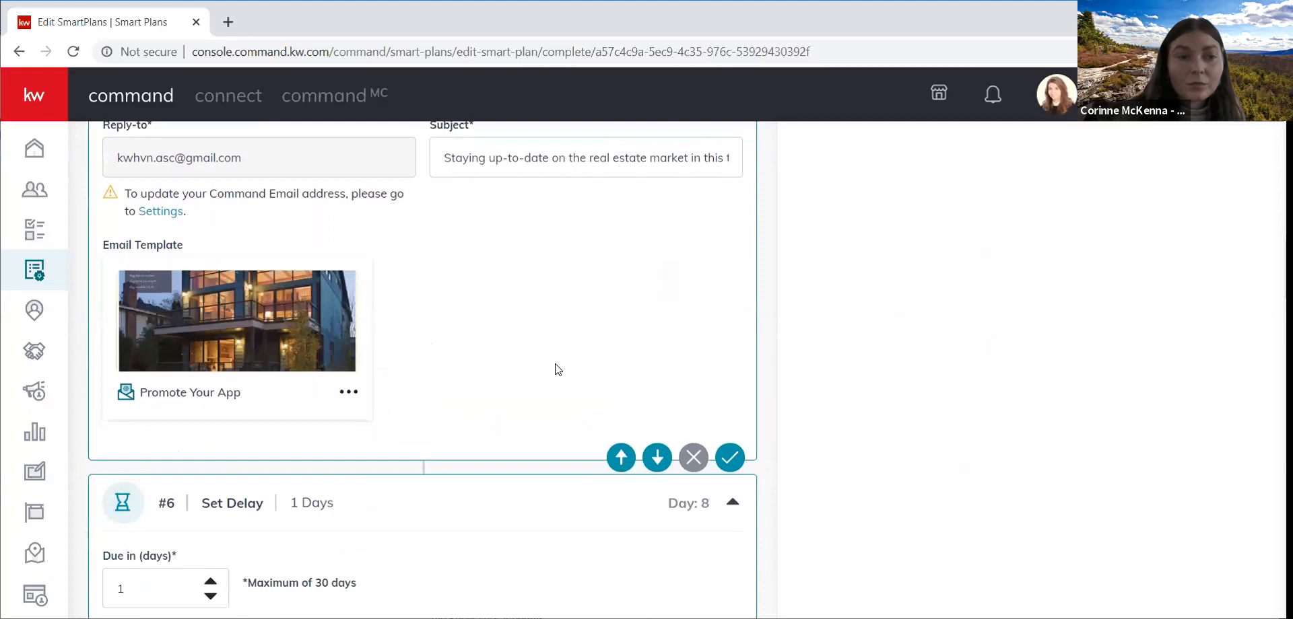
Reopen the template selection for the step #5 email, look over the available KWRI templates, and return without changing the template
{"action": "left_click", "coordinate": [348, 393]}
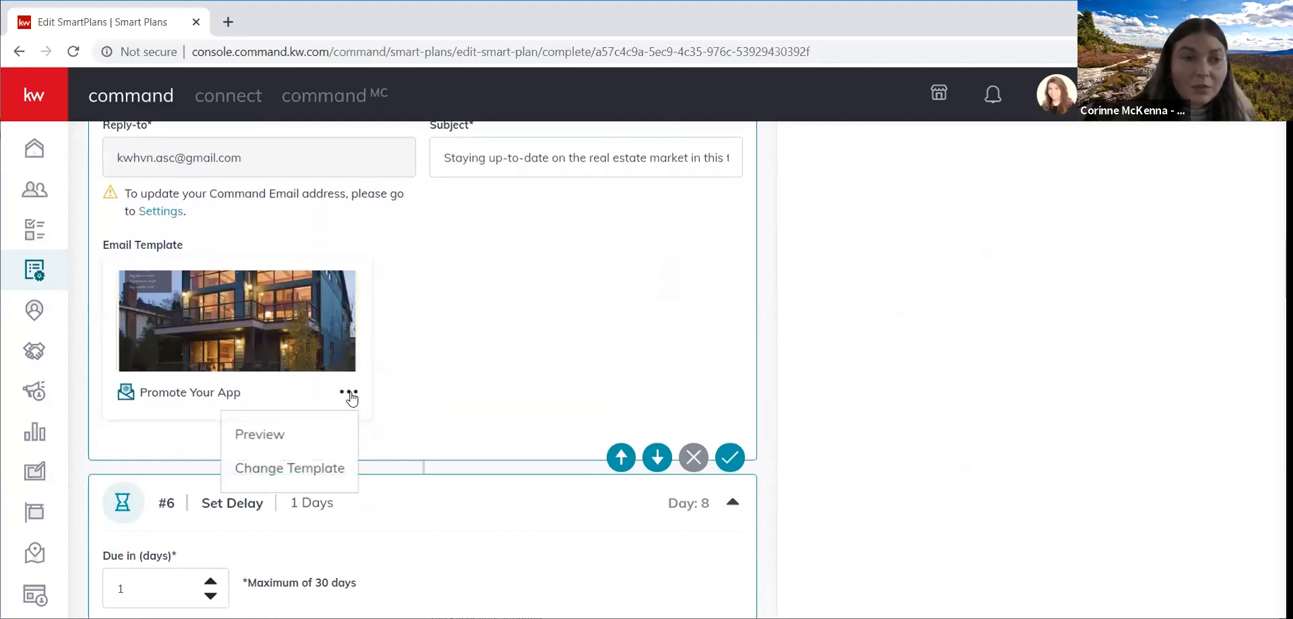
{"action": "left_click", "coordinate": [317, 468]}
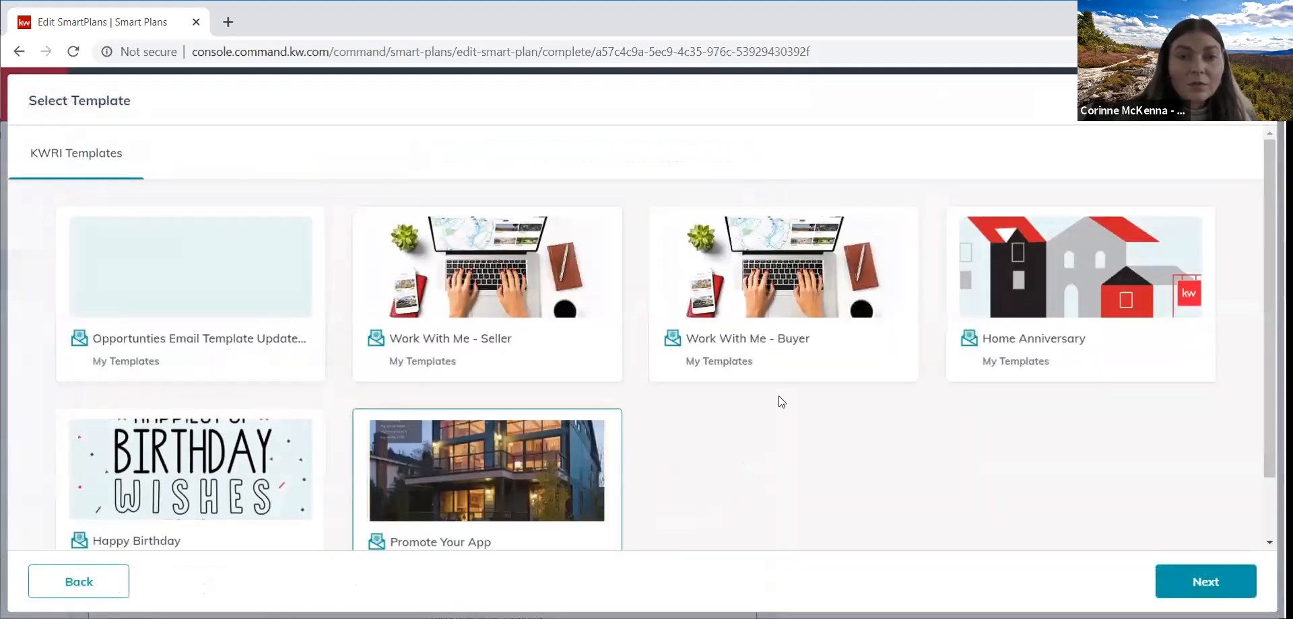
{"action": "scroll", "coordinate": [312, 357], "scroll_direction": "down", "scroll_amount": 1}
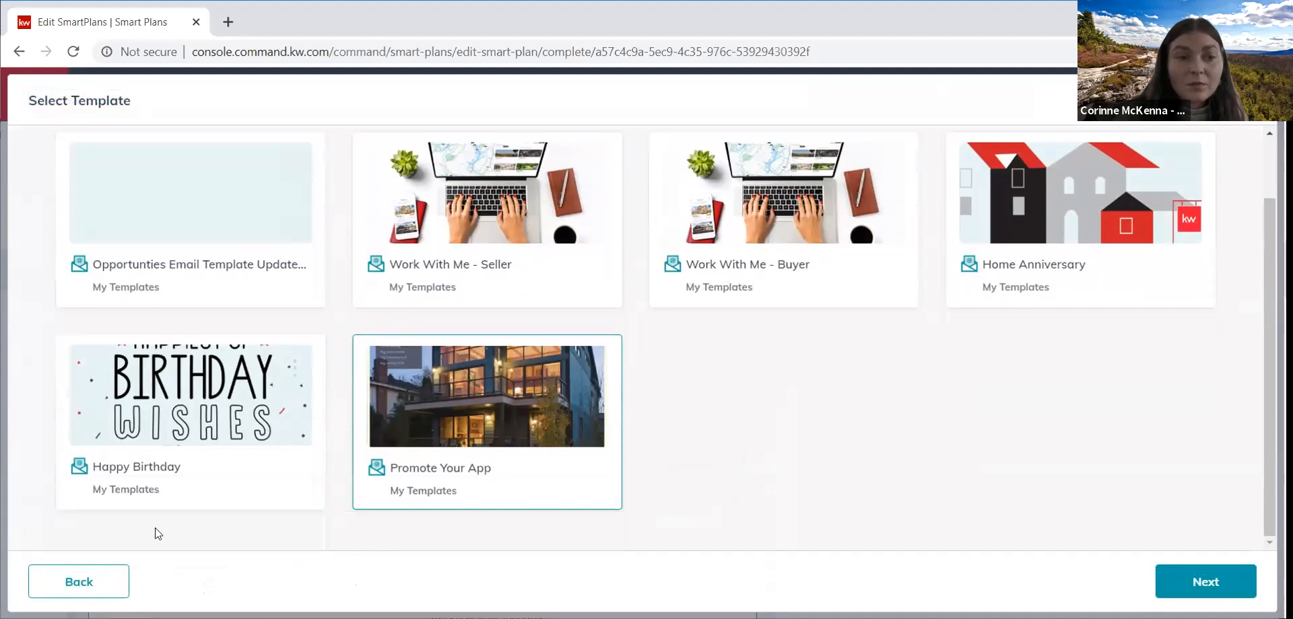
{"action": "left_click", "coordinate": [78, 581]}
Switch the step #5 Send Email back to the Simple email type and review its email content
{"action": "scroll", "coordinate": [474, 355], "scroll_direction": "up", "scroll_amount": 3}
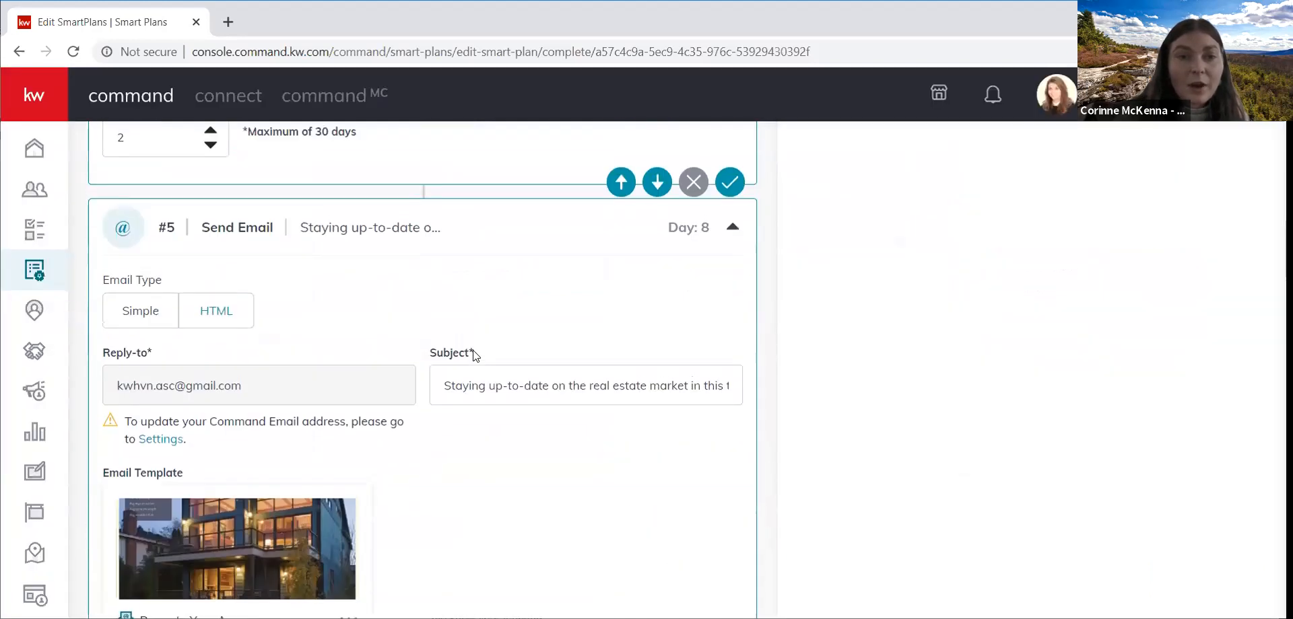
{"action": "left_click", "coordinate": [164, 314]}
{"action": "scroll", "coordinate": [287, 447], "scroll_direction": "down", "scroll_amount": 4}
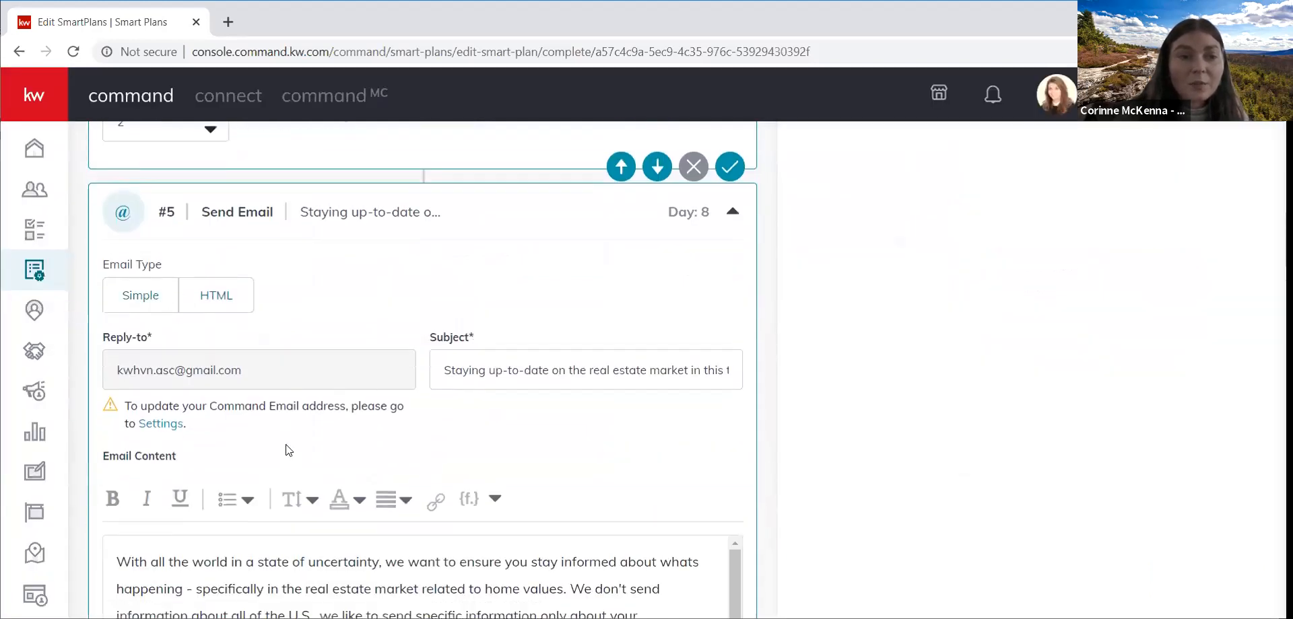
{"action": "scroll", "coordinate": [287, 444], "scroll_direction": "up", "scroll_amount": 4}
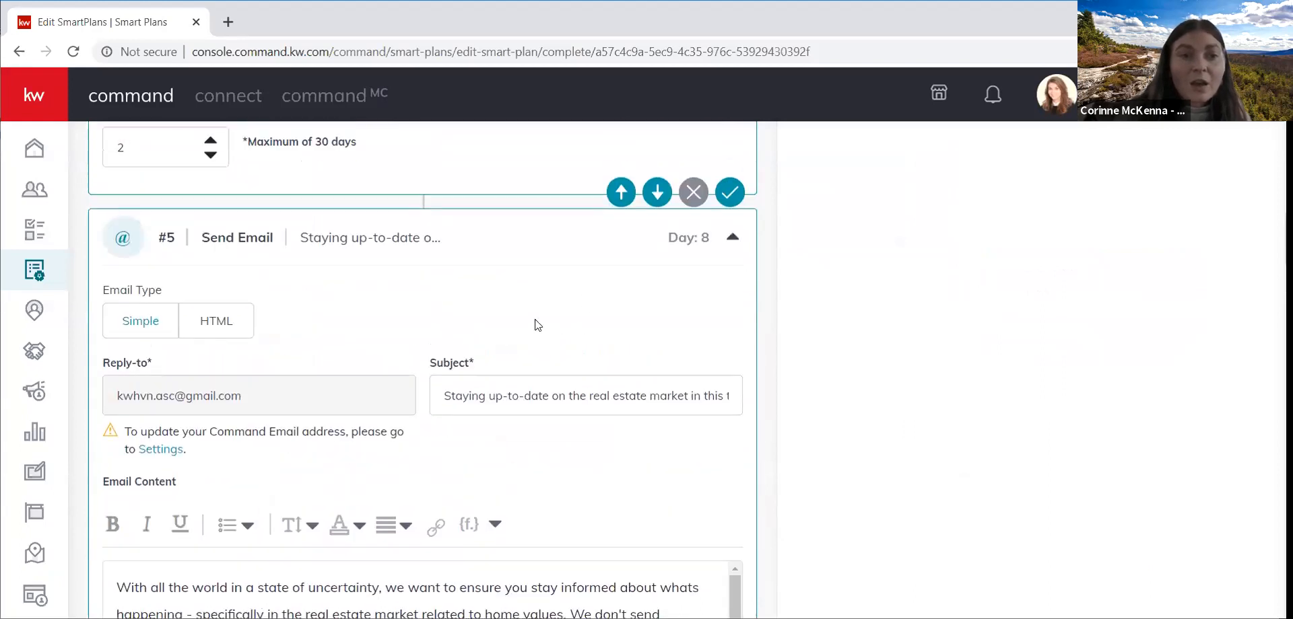
{"action": "scroll", "coordinate": [536, 326], "scroll_direction": "down", "scroll_amount": 5}
{"action": "scroll", "coordinate": [502, 369], "scroll_direction": "down", "scroll_amount": 1}
{"action": "scroll", "coordinate": [626, 337], "scroll_direction": "up", "scroll_amount": 1}
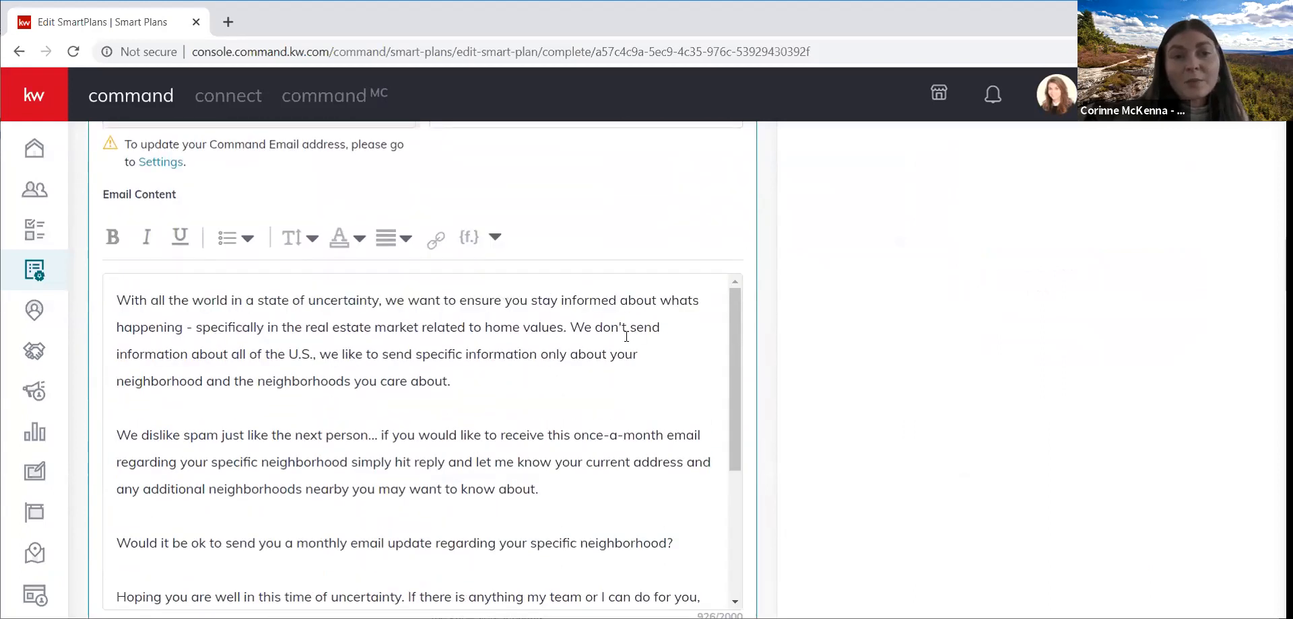
{"action": "scroll", "coordinate": [315, 323], "scroll_direction": "up", "scroll_amount": 1}
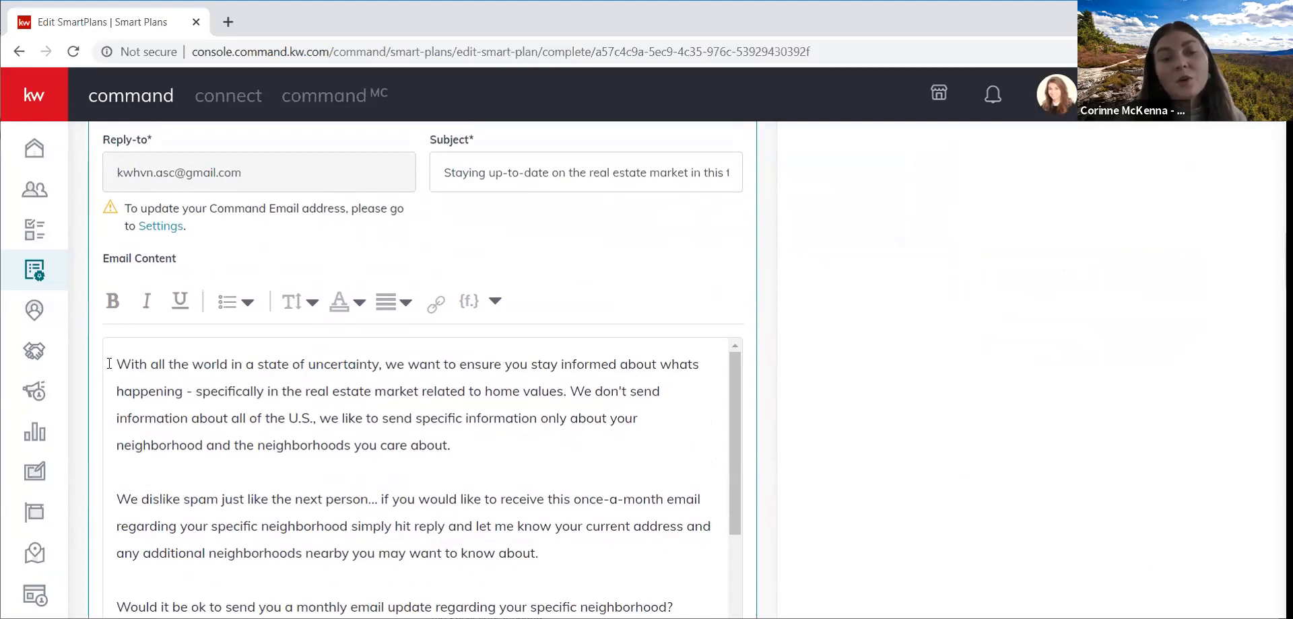
Start the step #5 email body with "Hi", the contact.first.name merge field and a comma, followed by a blank line, and save the step
{"action": "type", "text": "Hi"}
{"action": "left_click", "coordinate": [476, 303]}
{"action": "left_click", "coordinate": [443, 339]}
{"action": "type", "text": ","}
{"action": "key", "text": "Return"}
{"action": "key", "text": "Return"}
{"action": "scroll", "coordinate": [380, 410], "scroll_direction": "down", "scroll_amount": 10}
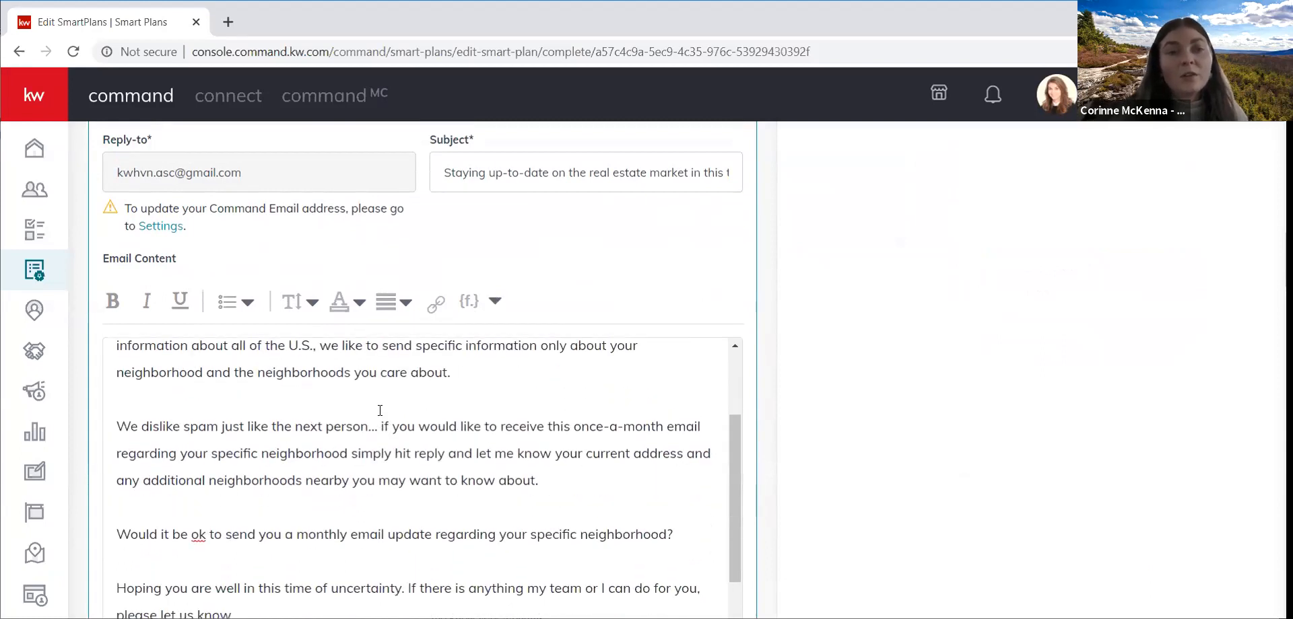
{"action": "left_click", "coordinate": [730, 491]}
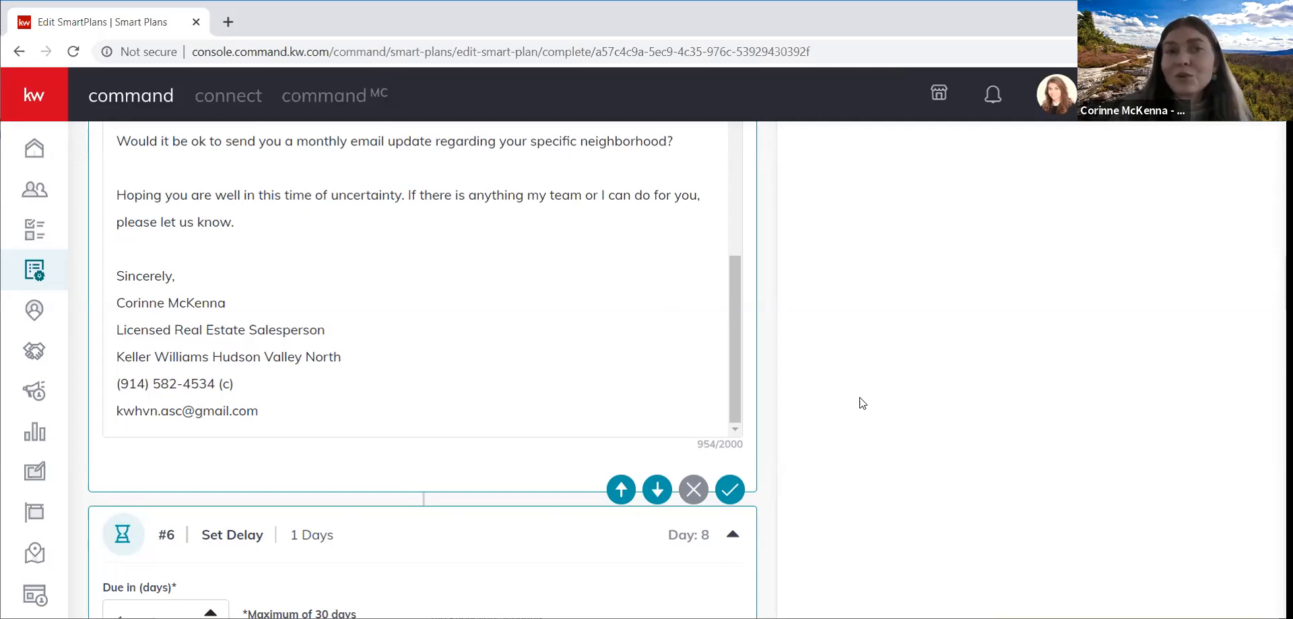
Review the step #5 email text and signature, the step #6 delay, and the name and description of the step #7 Create Task
{"action": "scroll", "coordinate": [562, 294], "scroll_direction": "up", "scroll_amount": 10}
{"action": "scroll", "coordinate": [399, 299], "scroll_direction": "down", "scroll_amount": 1}
{"action": "scroll", "coordinate": [399, 299], "scroll_direction": "down", "scroll_amount": 8}
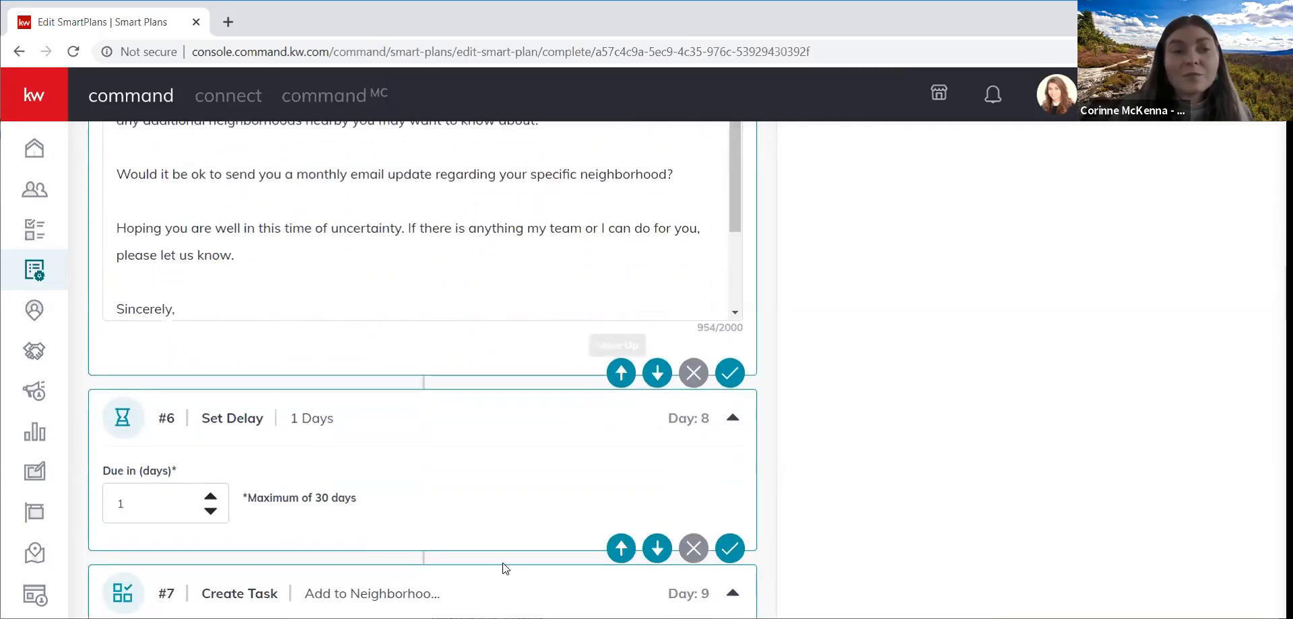
{"action": "scroll", "coordinate": [505, 309], "scroll_direction": "down", "scroll_amount": 3}
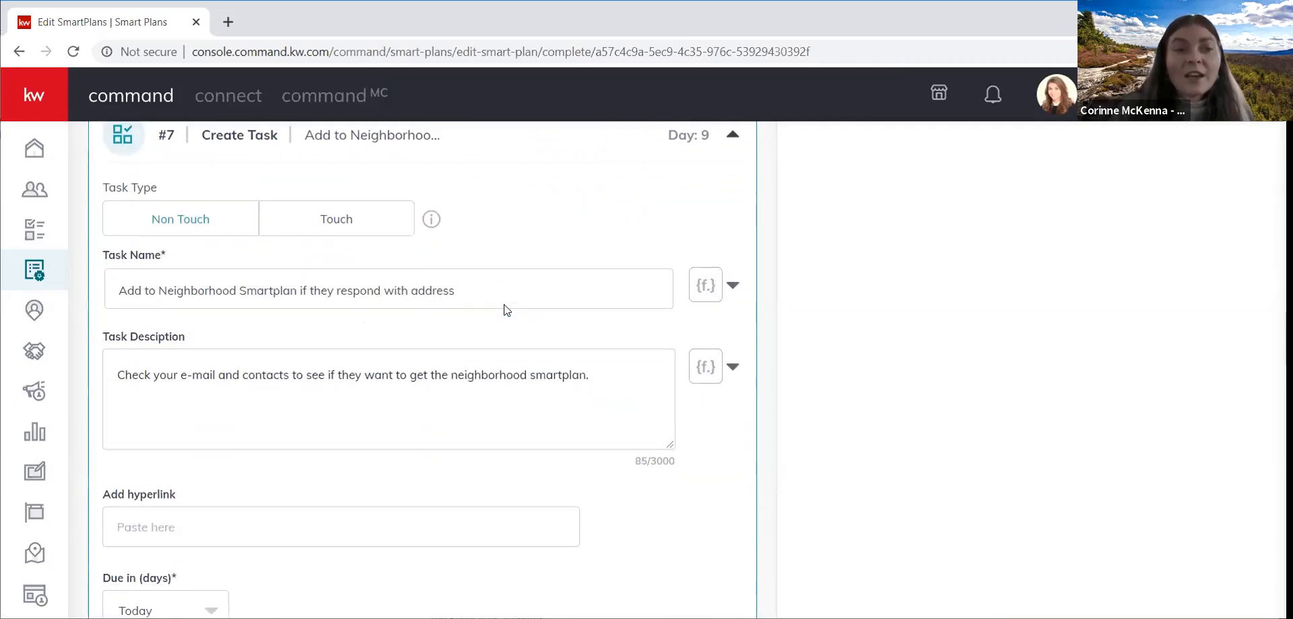
{"action": "scroll", "coordinate": [399, 181], "scroll_direction": "up", "scroll_amount": 1}
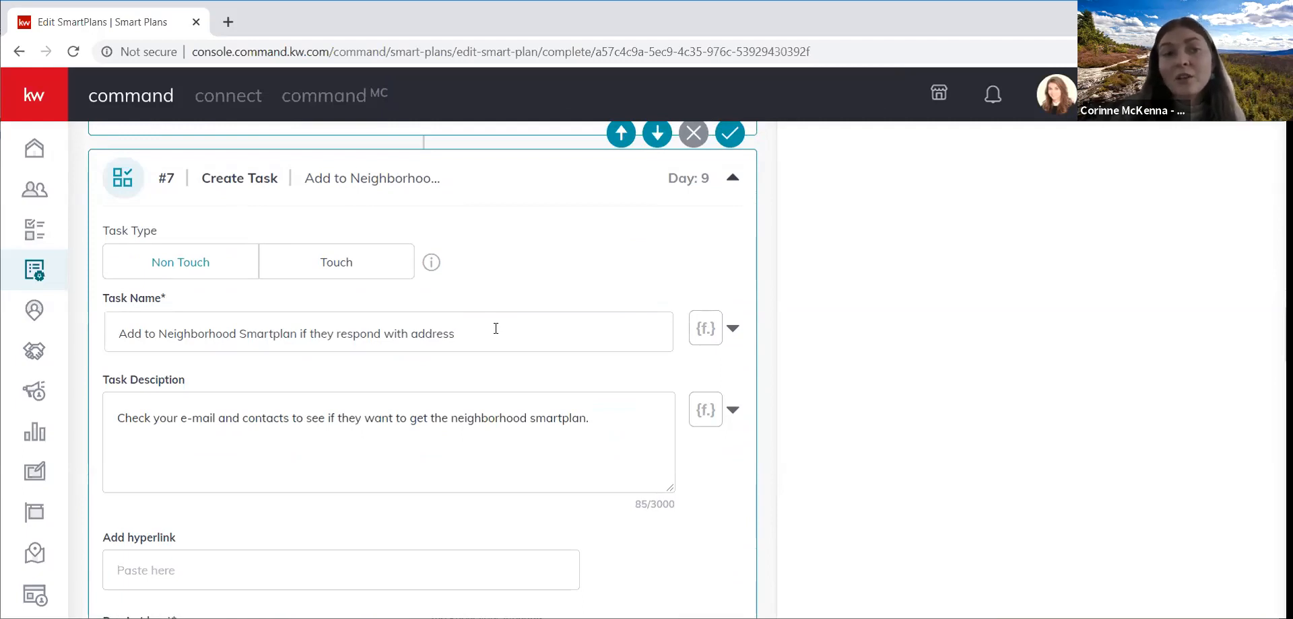
{"action": "scroll", "coordinate": [507, 272], "scroll_direction": "up", "scroll_amount": 10}
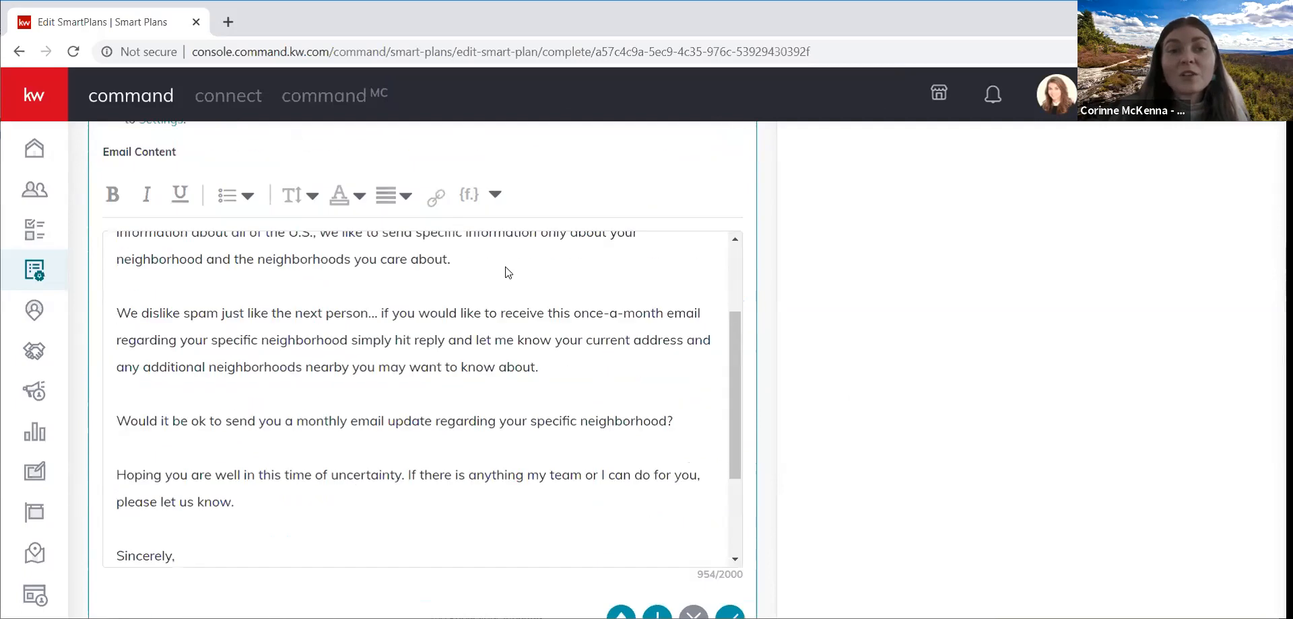
{"action": "scroll", "coordinate": [482, 309], "scroll_direction": "down", "scroll_amount": 5}
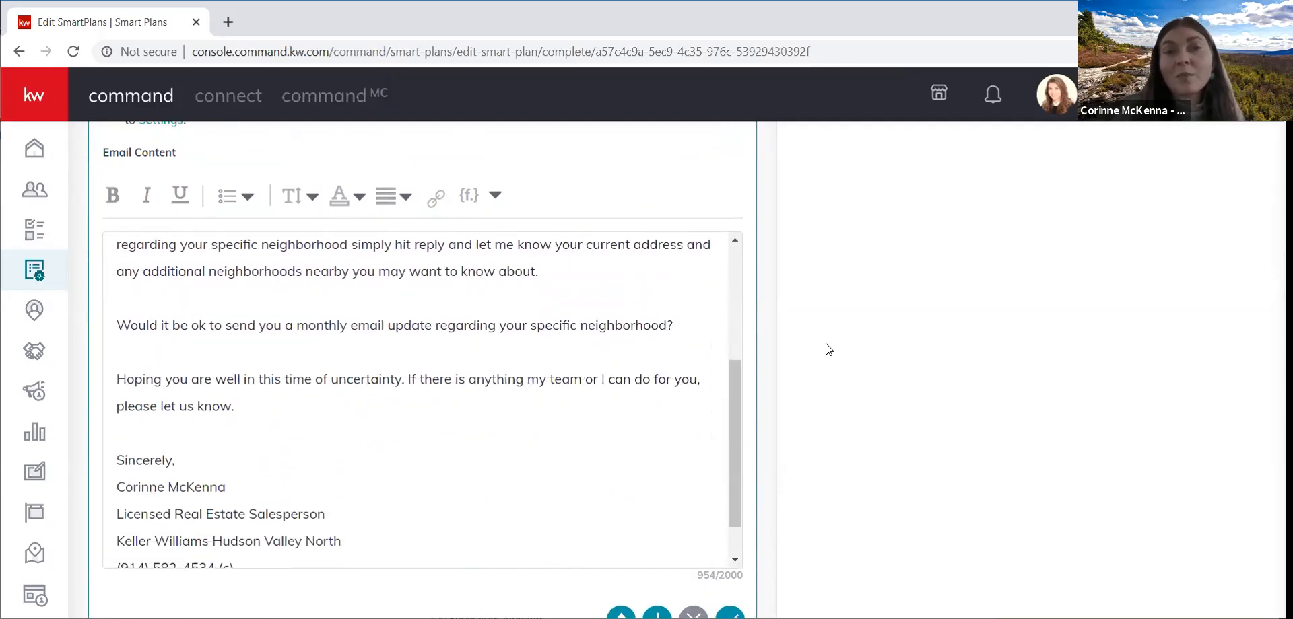
{"action": "scroll", "coordinate": [825, 350], "scroll_direction": "down", "scroll_amount": 2}
{"action": "scroll", "coordinate": [590, 290], "scroll_direction": "down", "scroll_amount": 1}
{"action": "scroll", "coordinate": [562, 370], "scroll_direction": "down", "scroll_amount": 3}
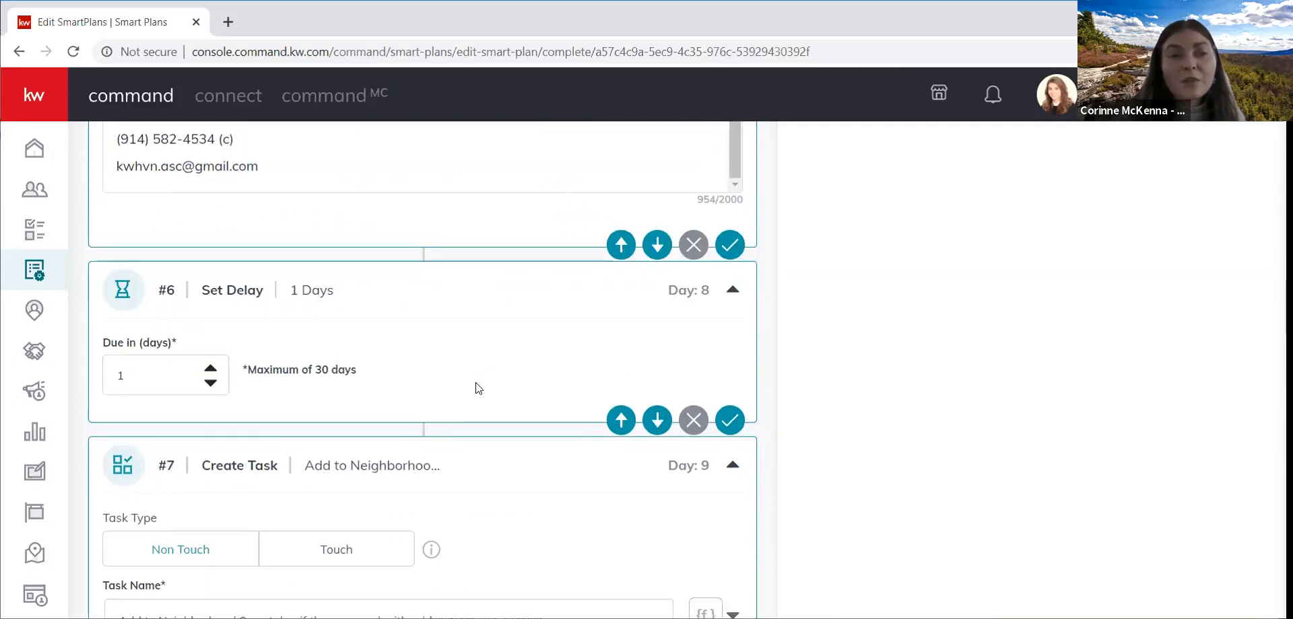
{"action": "scroll", "coordinate": [477, 388], "scroll_direction": "down", "scroll_amount": 2}
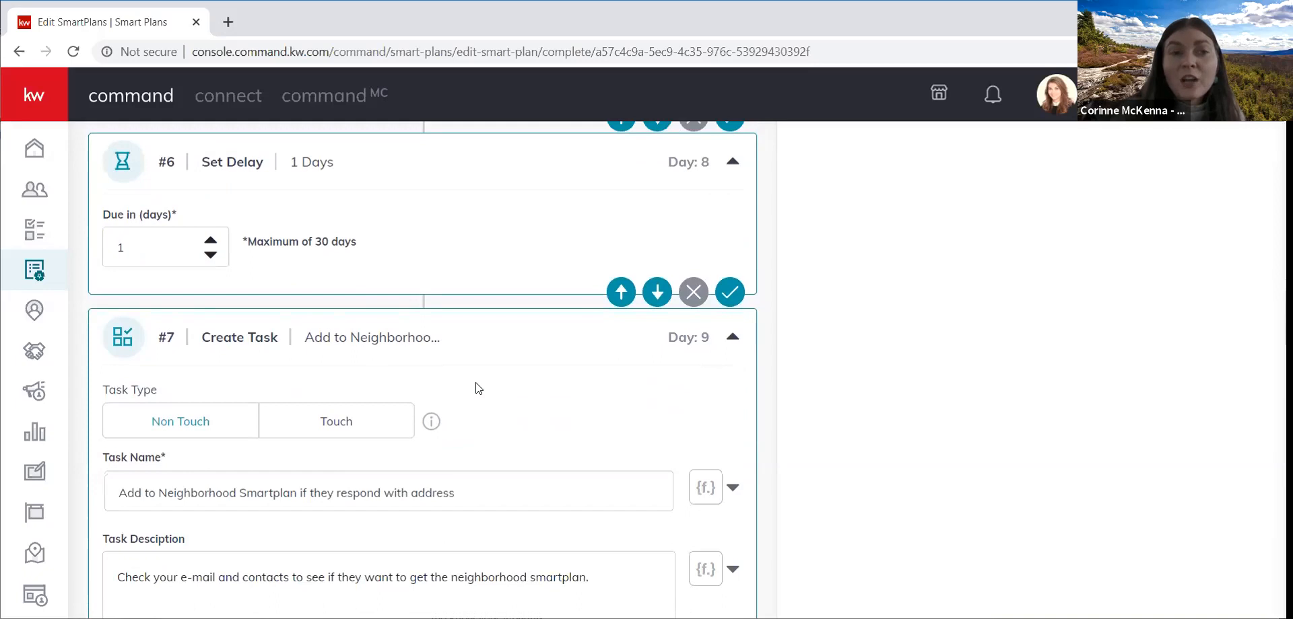
{"action": "scroll", "coordinate": [494, 417], "scroll_direction": "down", "scroll_amount": 2}
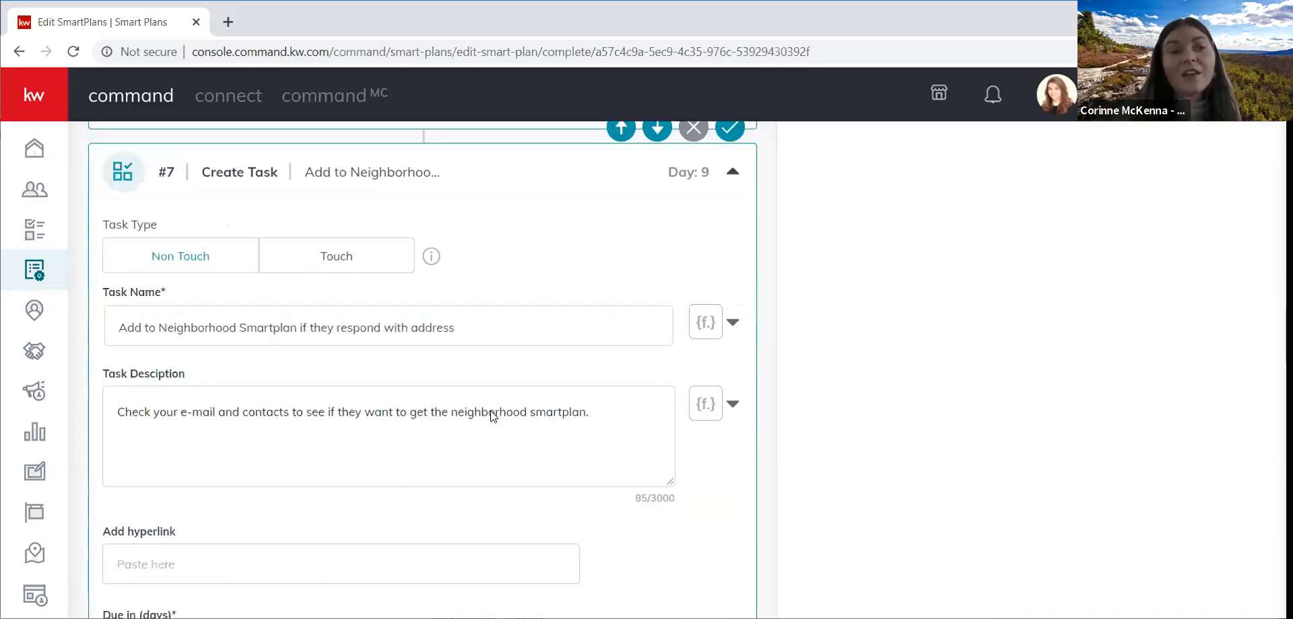
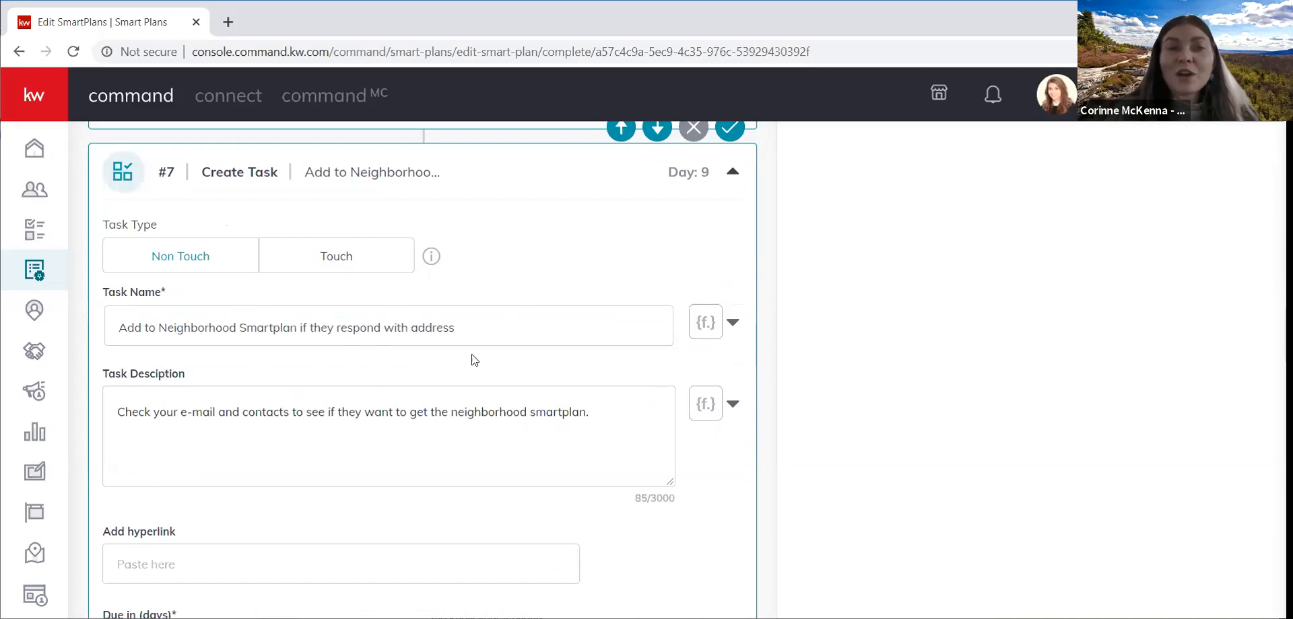
Examine the step #7 task's Touch and Non Touch types, their explanation, and the hyperlink and due-date settings
{"action": "scroll", "coordinate": [474, 360], "scroll_direction": "down", "scroll_amount": 3}
{"action": "scroll", "coordinate": [484, 386], "scroll_direction": "down", "scroll_amount": 3}
{"action": "scroll", "coordinate": [397, 263], "scroll_direction": "up", "scroll_amount": 5}
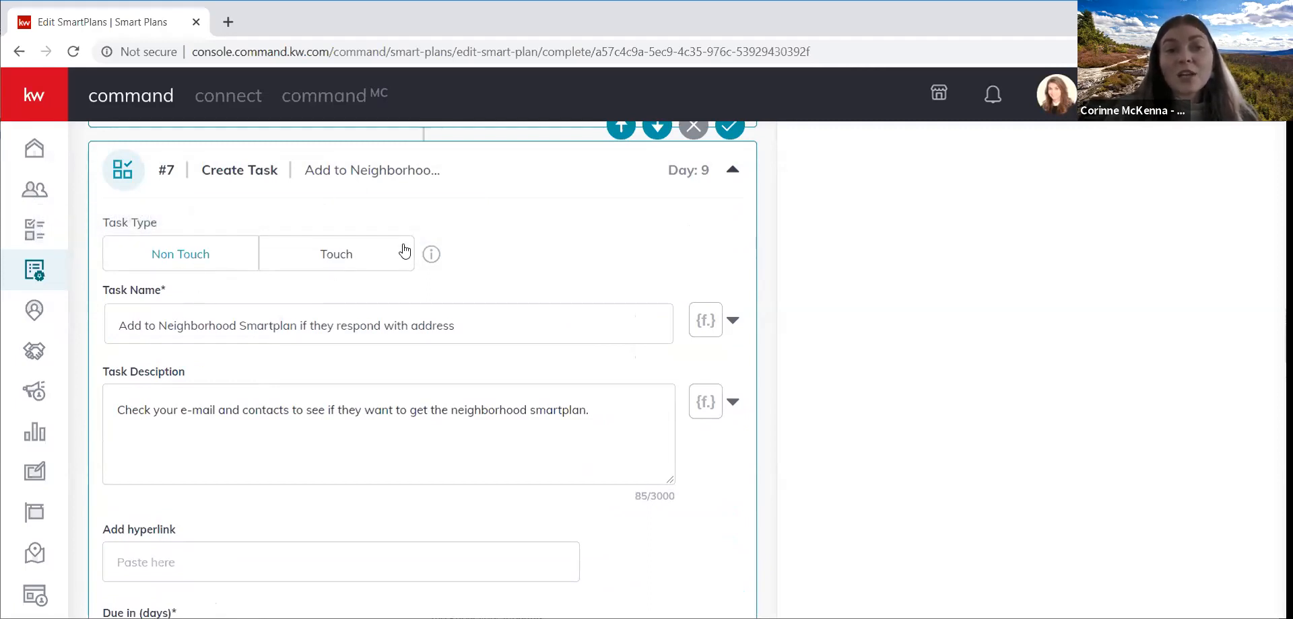
{"action": "mouse_move", "coordinate": [432, 253]}
{"action": "scroll", "coordinate": [278, 362], "scroll_direction": "down", "scroll_amount": 4}
{"action": "scroll", "coordinate": [279, 364], "scroll_direction": "up", "scroll_amount": 4}
{"action": "scroll", "coordinate": [280, 363], "scroll_direction": "up", "scroll_amount": 1}
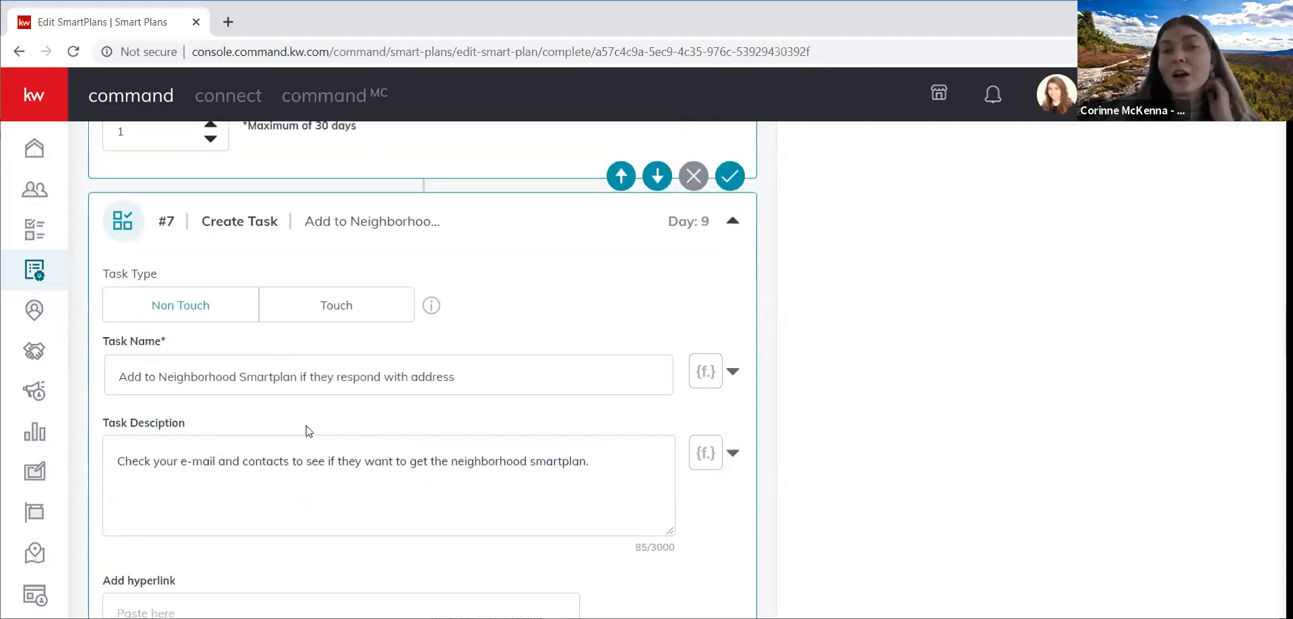
Review the step #8 delay and the subject and content of the step #9 Send Email
{"action": "scroll", "coordinate": [309, 432], "scroll_direction": "down", "scroll_amount": 6}
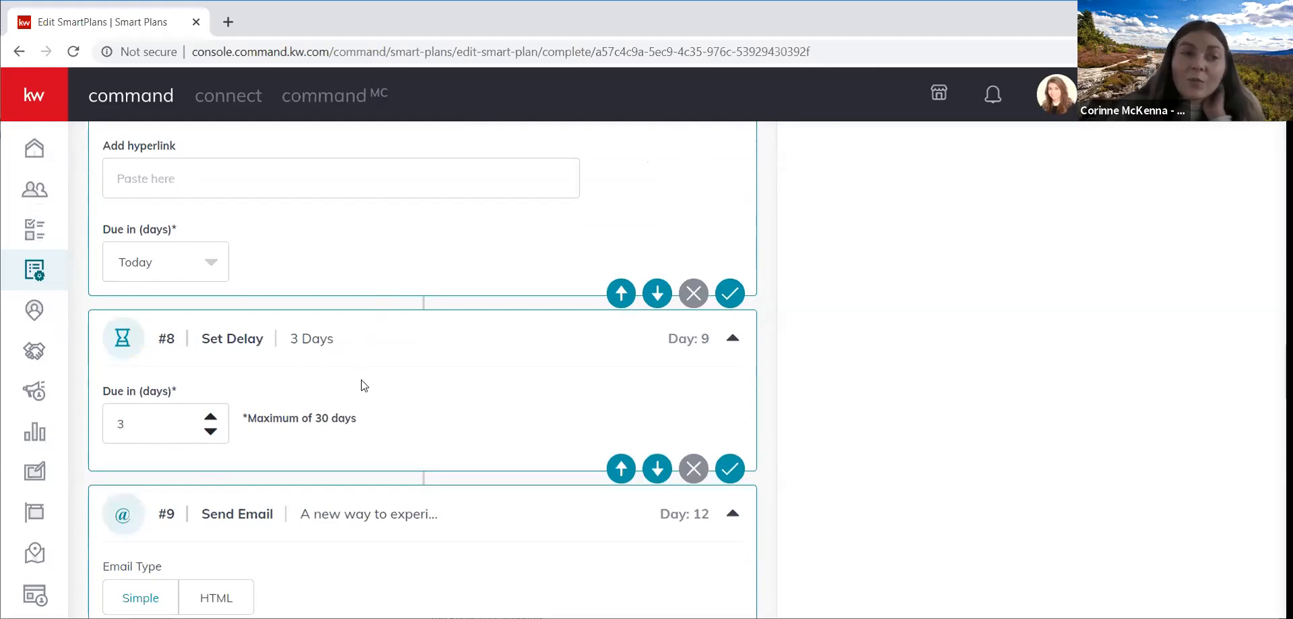
{"action": "scroll", "coordinate": [358, 389], "scroll_direction": "down", "scroll_amount": 3}
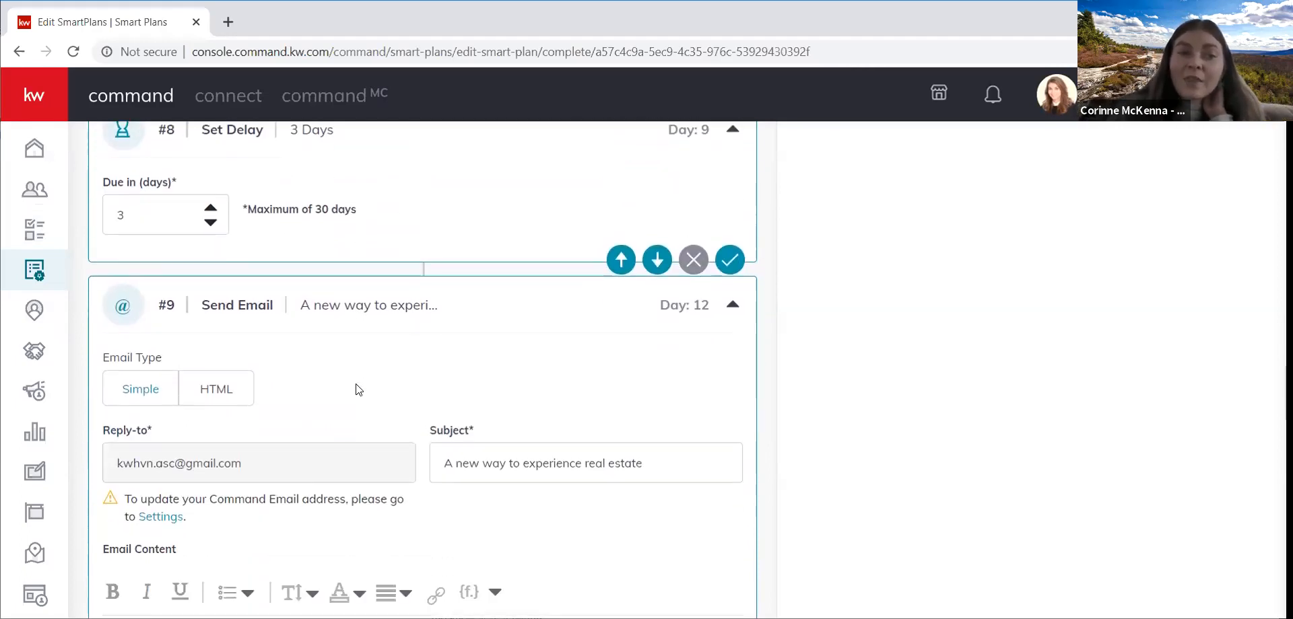
{"action": "scroll", "coordinate": [358, 389], "scroll_direction": "down", "scroll_amount": 3}
{"action": "scroll", "coordinate": [355, 383], "scroll_direction": "down", "scroll_amount": 3}
{"action": "scroll", "coordinate": [355, 384], "scroll_direction": "up", "scroll_amount": 3}
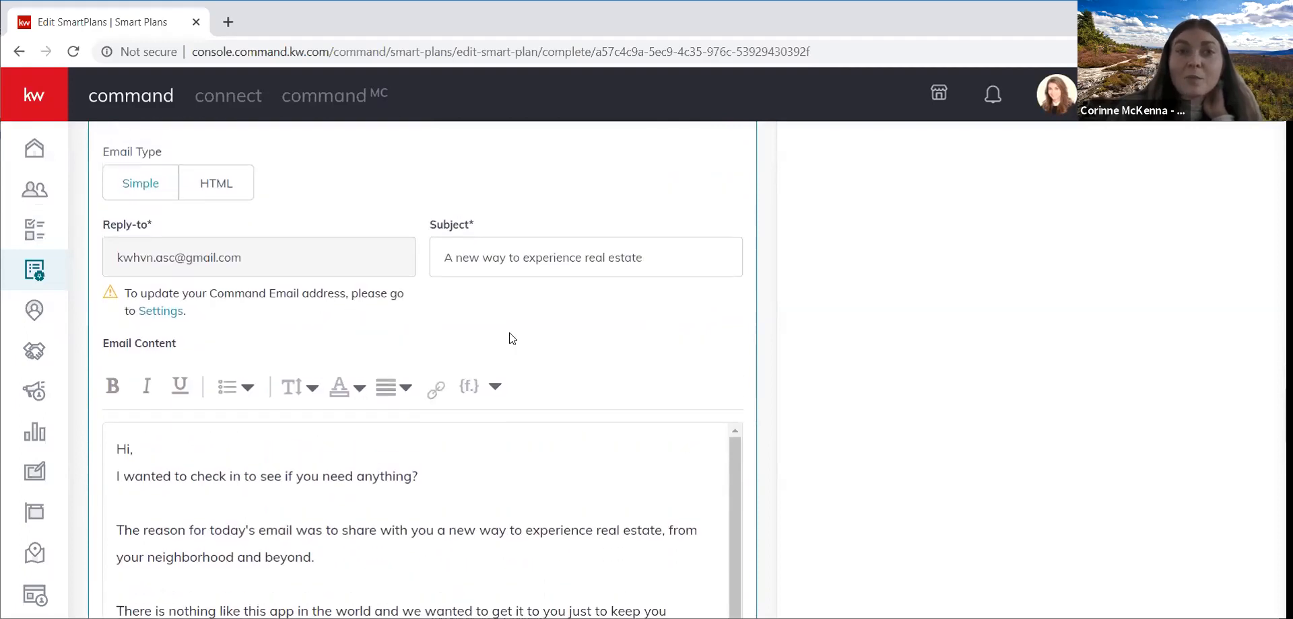
{"action": "scroll", "coordinate": [505, 455], "scroll_direction": "down", "scroll_amount": 1}
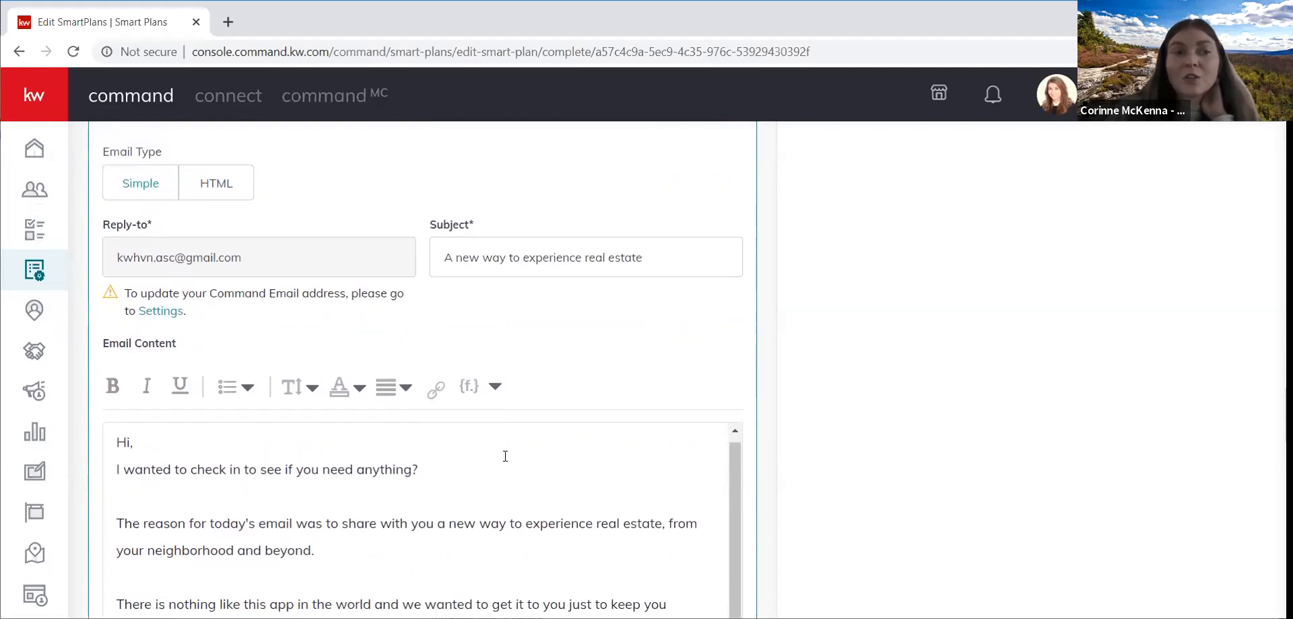
{"action": "scroll", "coordinate": [548, 357], "scroll_direction": "down", "scroll_amount": 3}
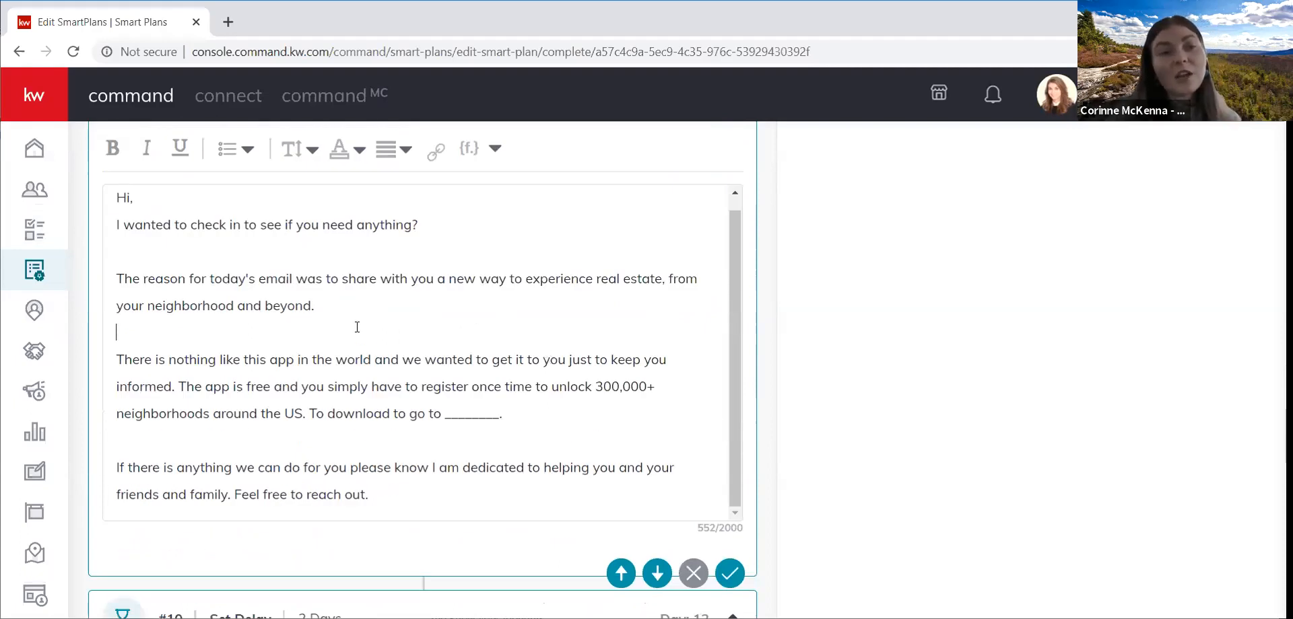
Delete the underscore placeholder after "To download to go to" in the step #9 email content
{"action": "scroll", "coordinate": [369, 282], "scroll_direction": "down", "scroll_amount": 2}
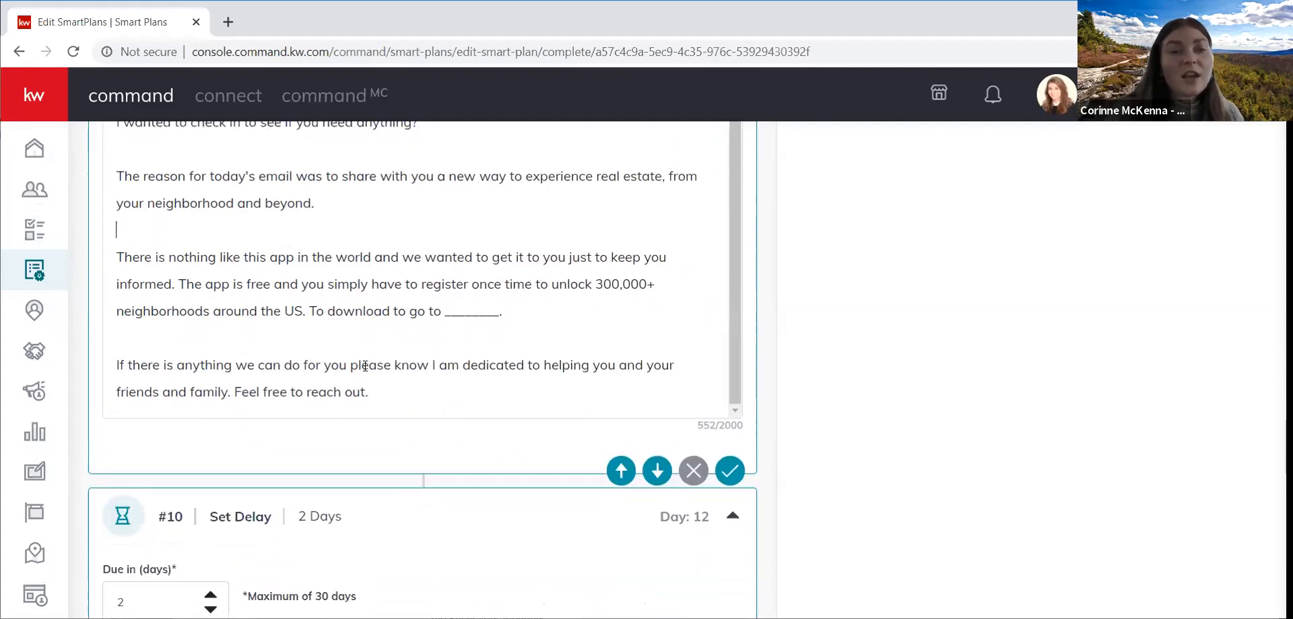
{"action": "left_click_drag", "start_coordinate": [509, 310], "coordinate": [446, 311]}
{"action": "key", "text": "BackSpace"}
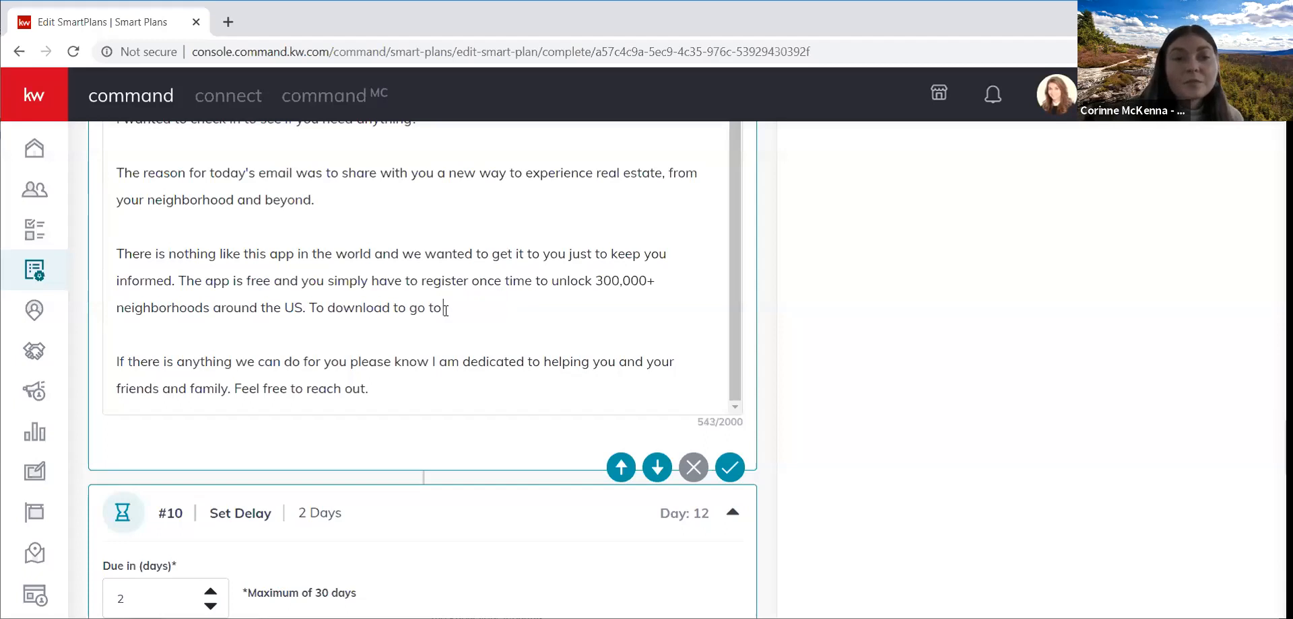
Look at the link title and target fields and the available contact merge fields for the step #9 email content, and close the list
{"action": "scroll", "coordinate": [475, 276], "scroll_direction": "up", "scroll_amount": 4}
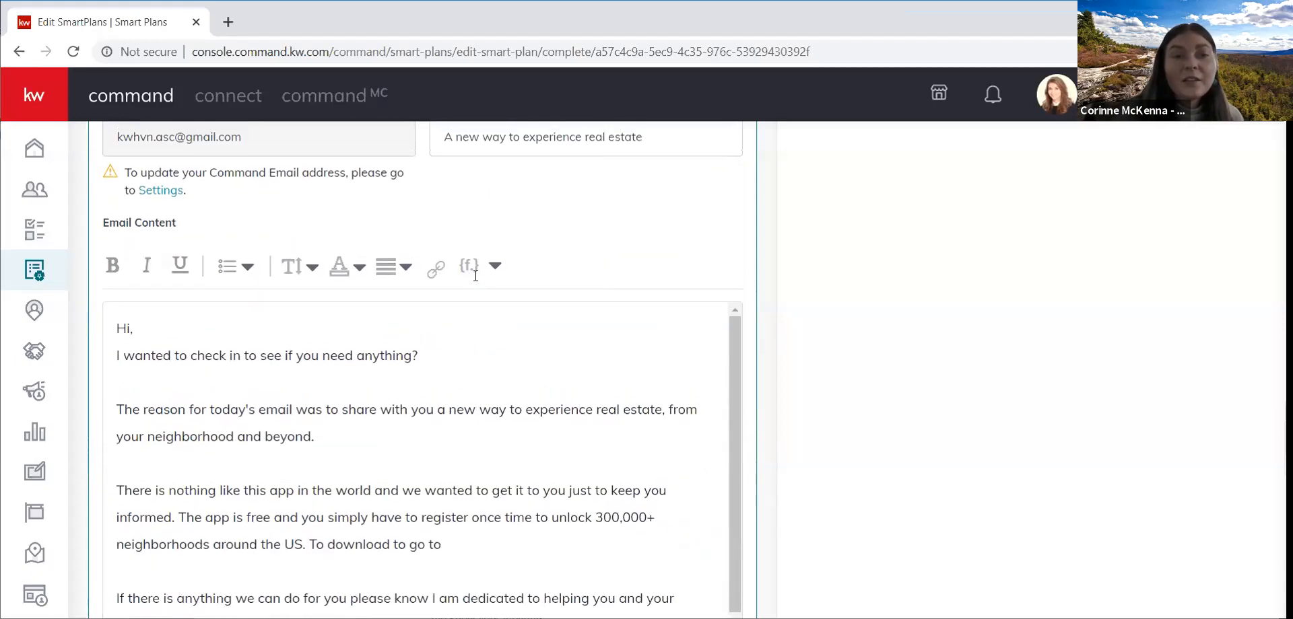
{"action": "left_click", "coordinate": [435, 269]}
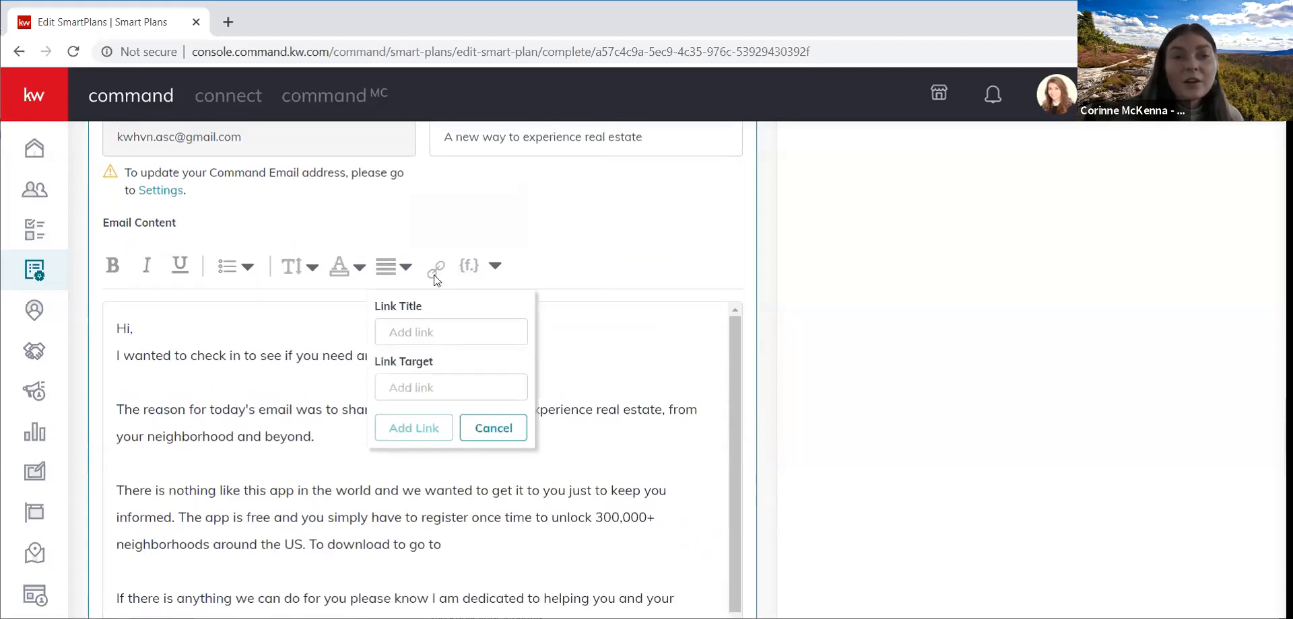
{"action": "left_click", "coordinate": [495, 265]}
{"action": "scroll", "coordinate": [473, 411], "scroll_direction": "down", "scroll_amount": 3}
{"action": "scroll", "coordinate": [459, 236], "scroll_direction": "up", "scroll_amount": 2}
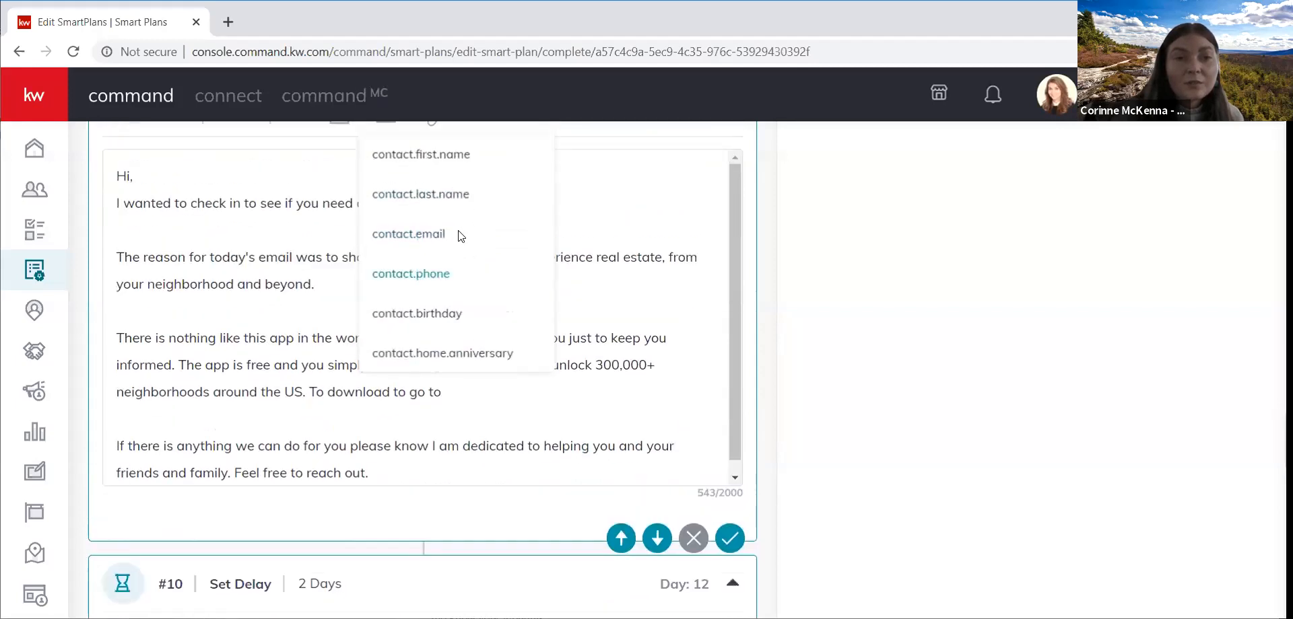
{"action": "scroll", "coordinate": [441, 275], "scroll_direction": "down", "scroll_amount": 2}
{"action": "scroll", "coordinate": [600, 364], "scroll_direction": "up", "scroll_amount": 3}
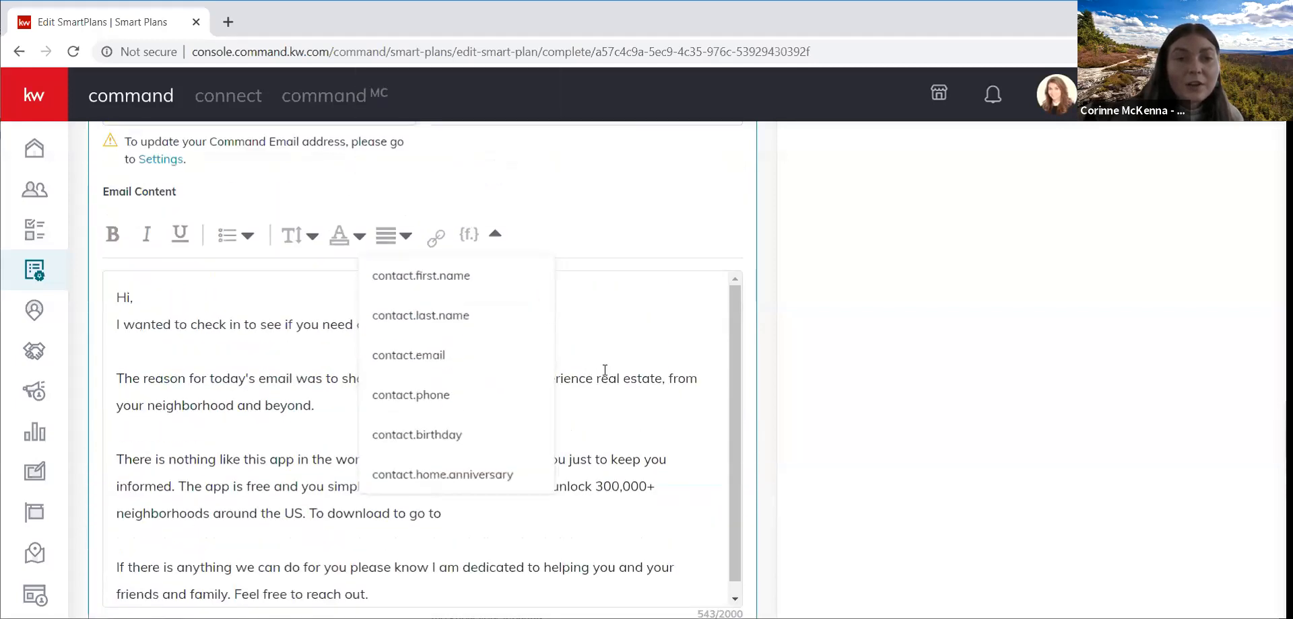
{"action": "left_click", "coordinate": [606, 385]}
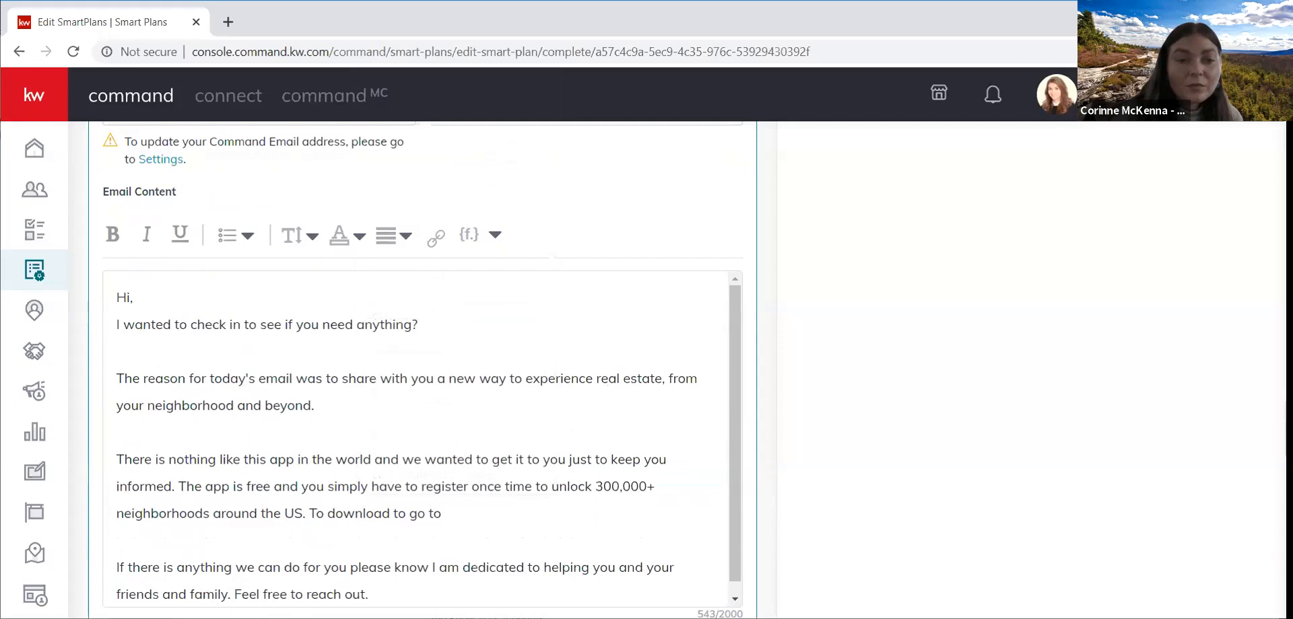
{"action": "left_click", "coordinate": [495, 235]}
{"action": "scroll", "coordinate": [463, 323], "scroll_direction": "down", "scroll_amount": 2}
{"action": "scroll", "coordinate": [461, 326], "scroll_direction": "up", "scroll_amount": 1}
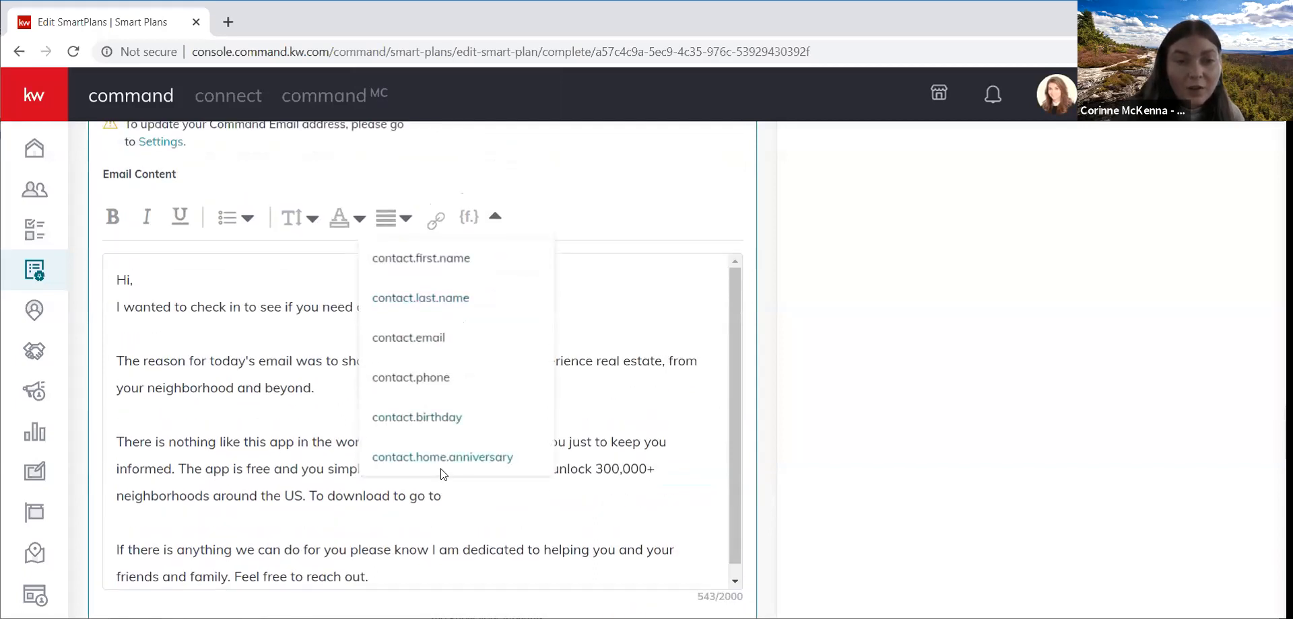
{"action": "left_click", "coordinate": [494, 216]}
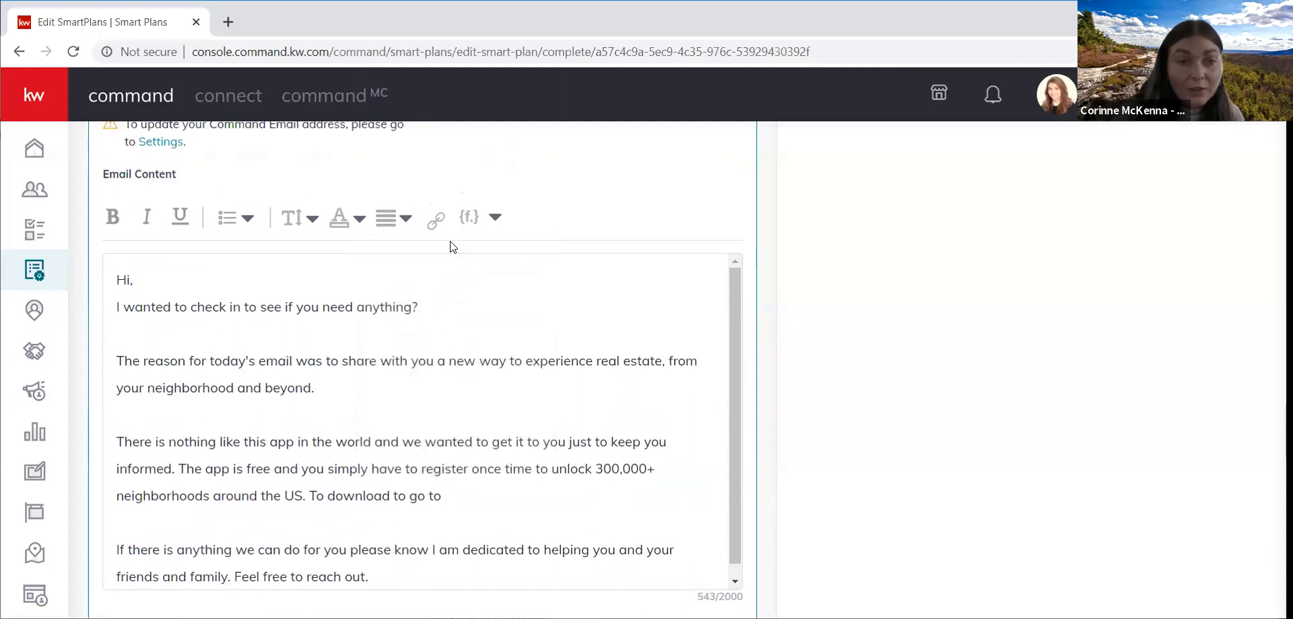
Recheck the link title and target fields for the step #9 email content and close them without adding a link
{"action": "left_click", "coordinate": [438, 221]}
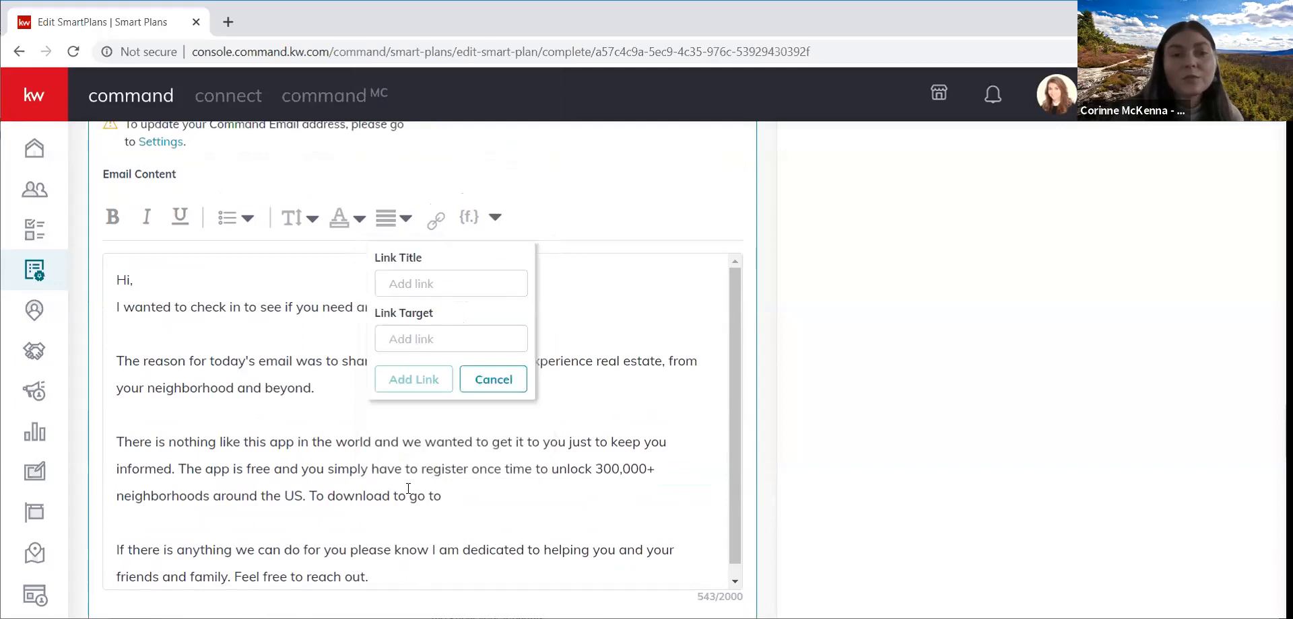
{"action": "left_click", "coordinate": [486, 393]}
{"action": "scroll", "coordinate": [418, 497], "scroll_direction": "down", "scroll_amount": 1}
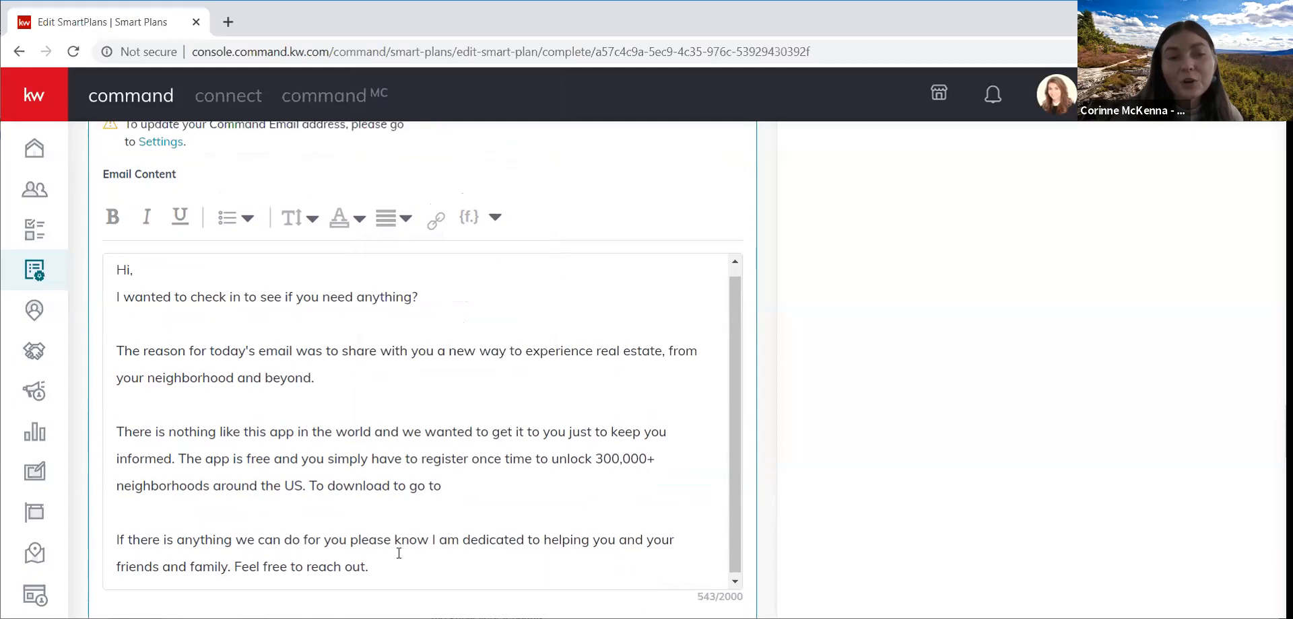
Read through the rest of the step #9 email content and save the step
{"action": "left_click", "coordinate": [389, 566]}
{"action": "scroll", "coordinate": [390, 567], "scroll_direction": "down", "scroll_amount": 5}
{"action": "scroll", "coordinate": [399, 401], "scroll_direction": "up", "scroll_amount": 2}
{"action": "scroll", "coordinate": [399, 400], "scroll_direction": "up", "scroll_amount": 2}
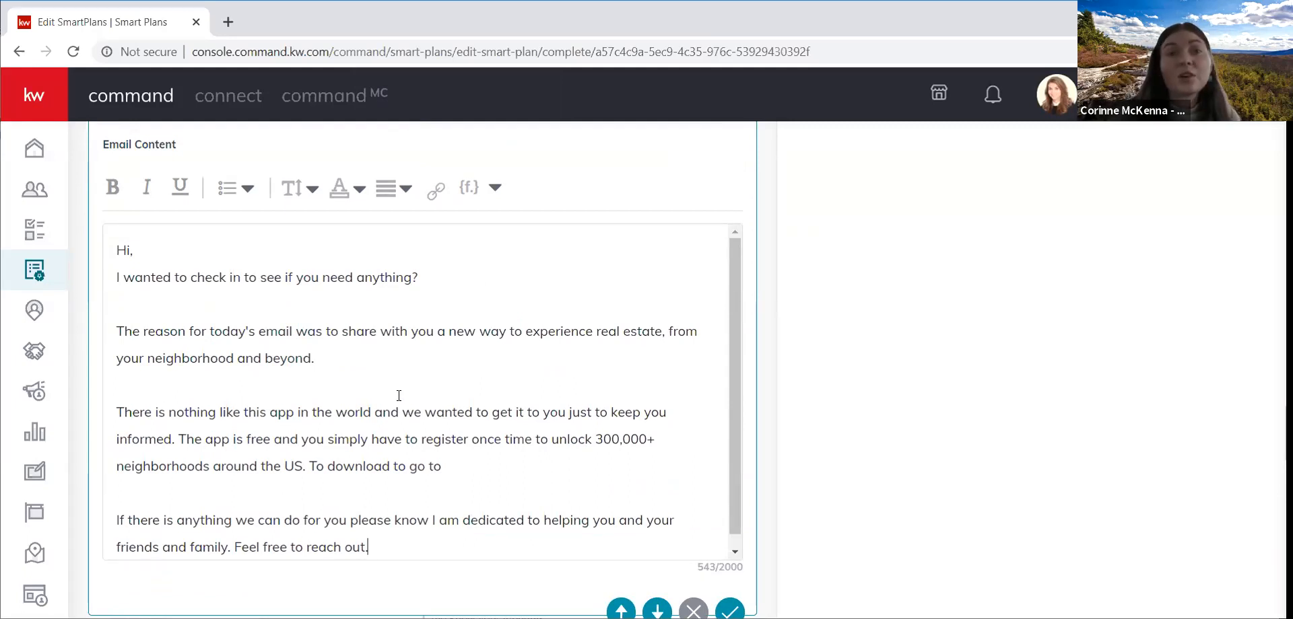
{"action": "scroll", "coordinate": [399, 396], "scroll_direction": "down", "scroll_amount": 1}
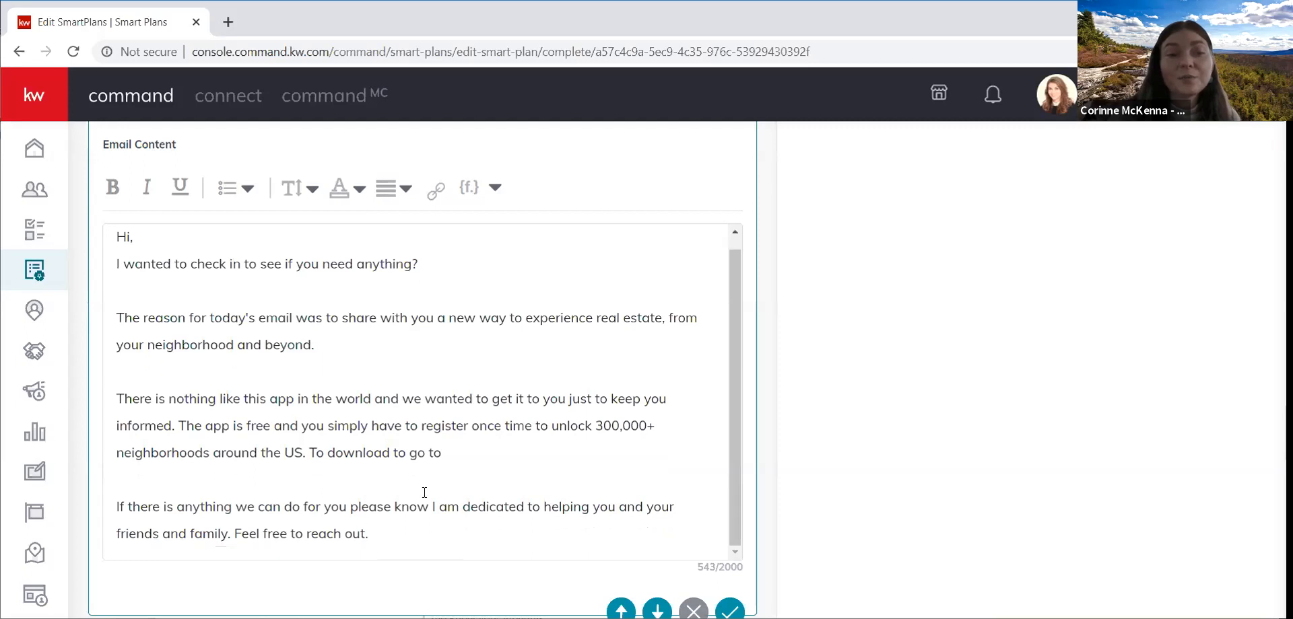
{"action": "scroll", "coordinate": [424, 492], "scroll_direction": "down", "scroll_amount": 5}
{"action": "left_click", "coordinate": [730, 302]}
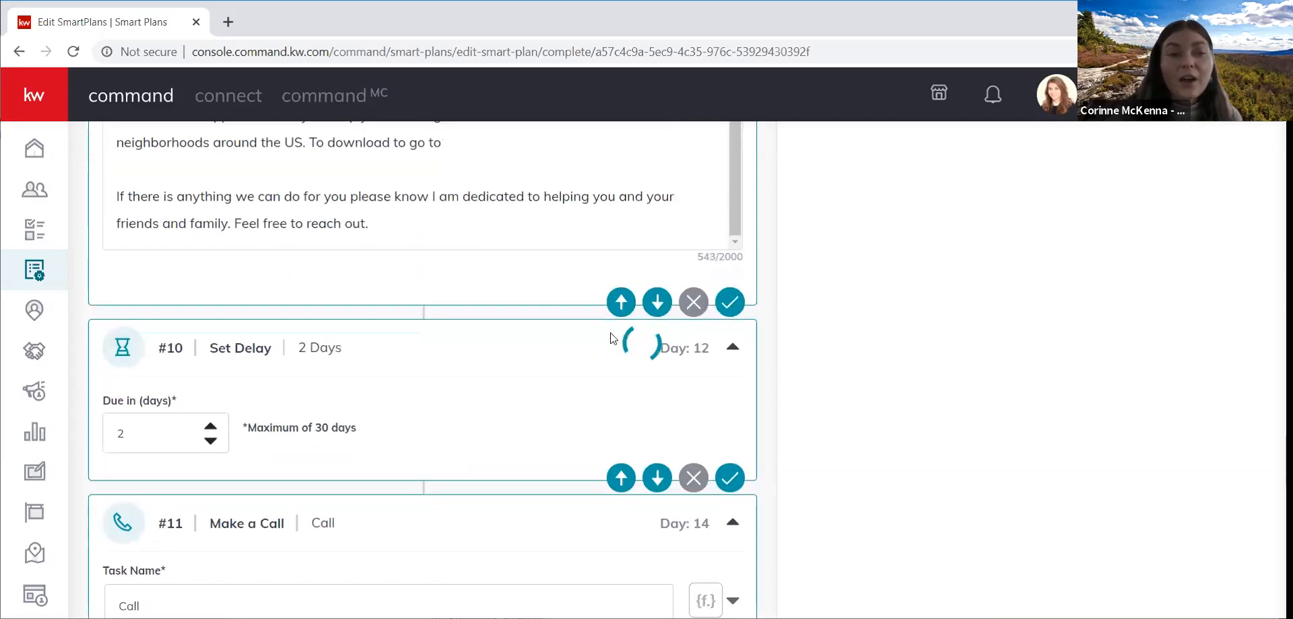
Review the step #10 delay, the step #11 Make a Call and the step #12 delay
{"action": "scroll", "coordinate": [594, 356], "scroll_direction": "down", "scroll_amount": 2}
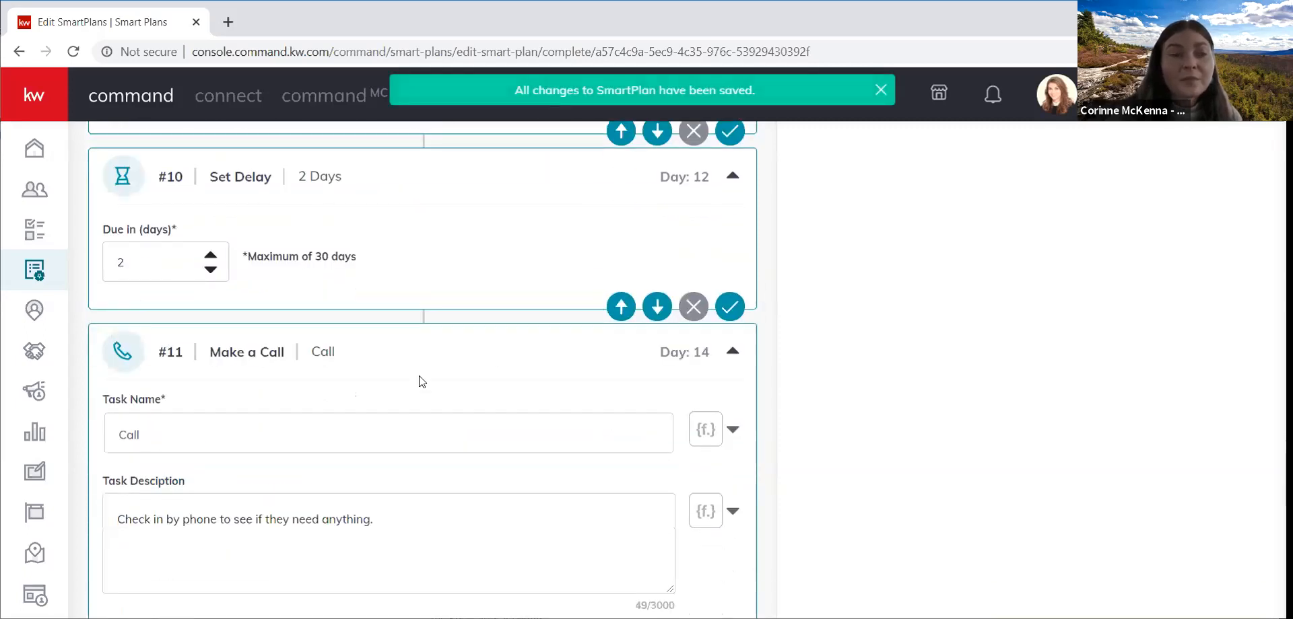
{"action": "scroll", "coordinate": [422, 381], "scroll_direction": "down", "scroll_amount": 6}
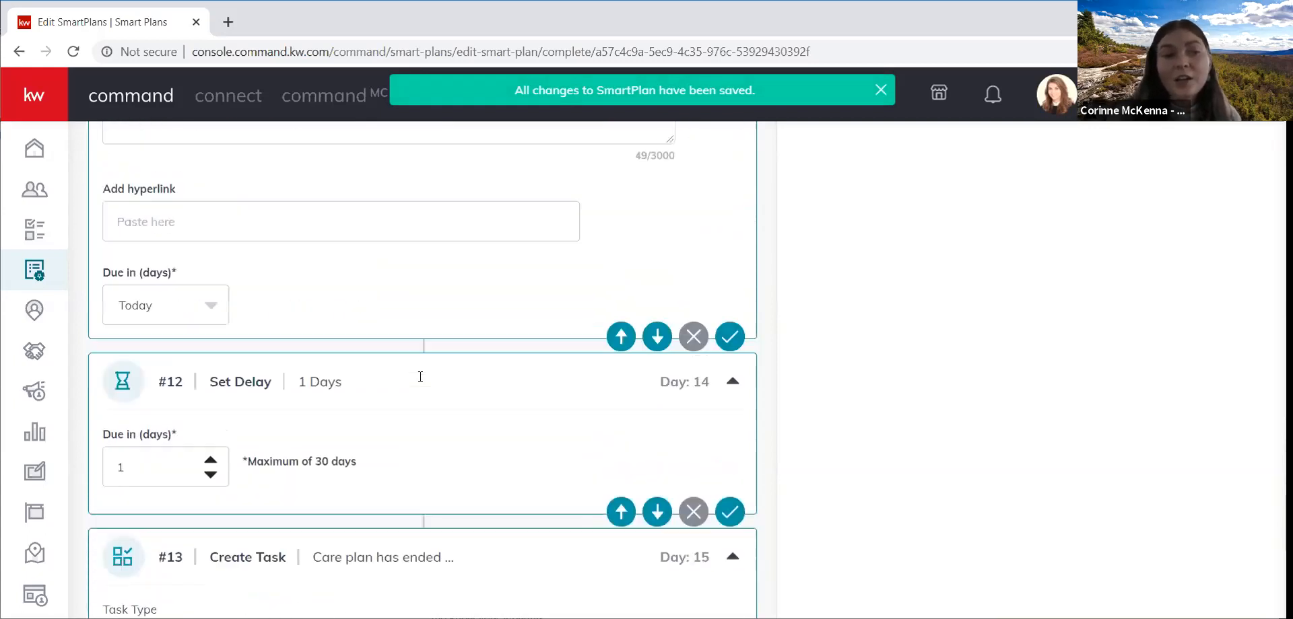
{"action": "scroll", "coordinate": [420, 377], "scroll_direction": "down", "scroll_amount": 5}
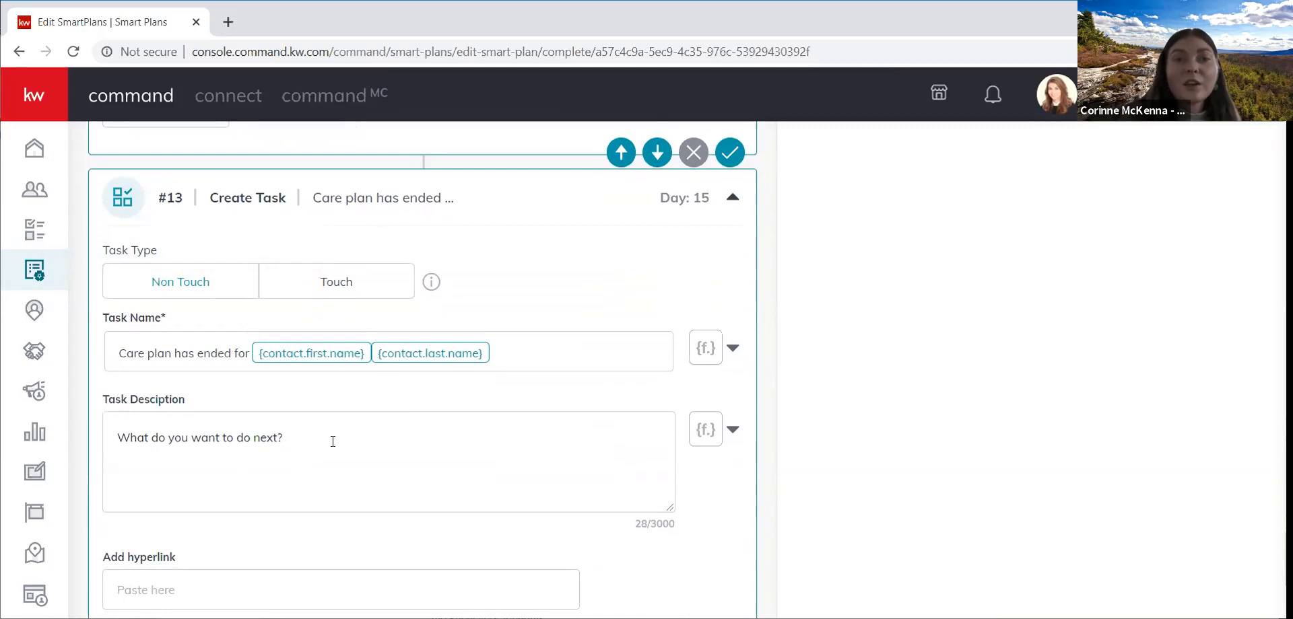
Review the step #13 Create Task's type, name, description, hyperlink and due date, and save the step
{"action": "scroll", "coordinate": [447, 505], "scroll_direction": "down", "scroll_amount": 2}
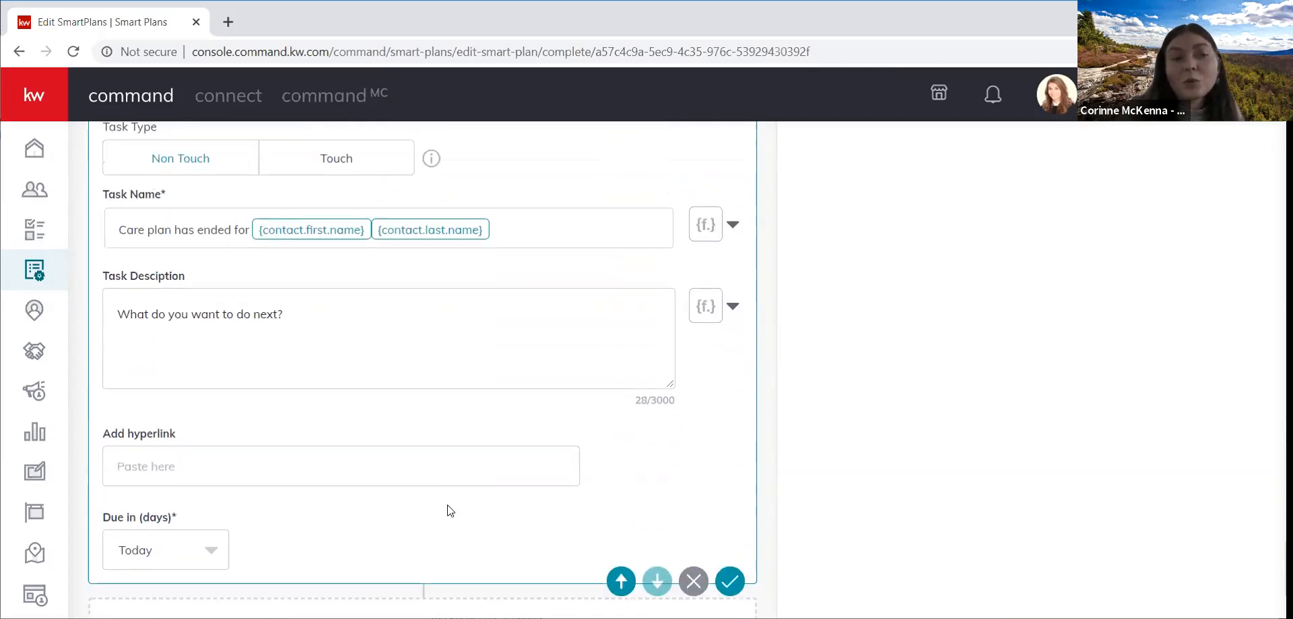
{"action": "scroll", "coordinate": [448, 510], "scroll_direction": "down", "scroll_amount": 1}
{"action": "scroll", "coordinate": [448, 404], "scroll_direction": "up", "scroll_amount": 4}
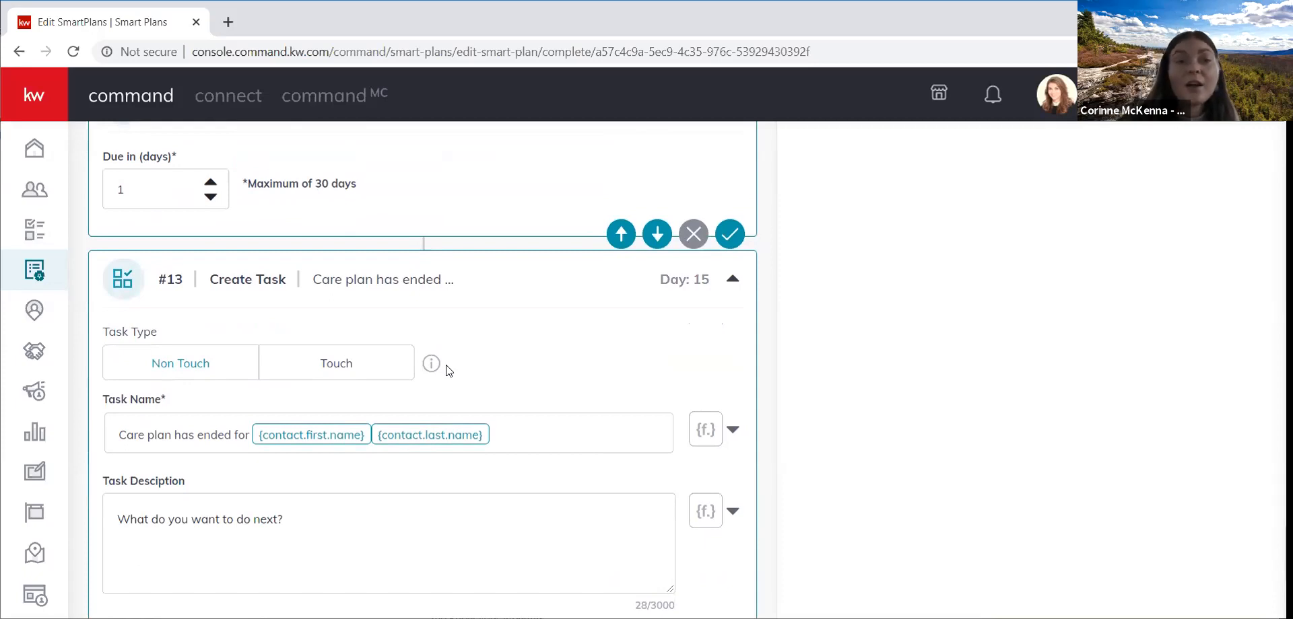
{"action": "scroll", "coordinate": [449, 370], "scroll_direction": "down", "scroll_amount": 4}
{"action": "left_click", "coordinate": [734, 519]}
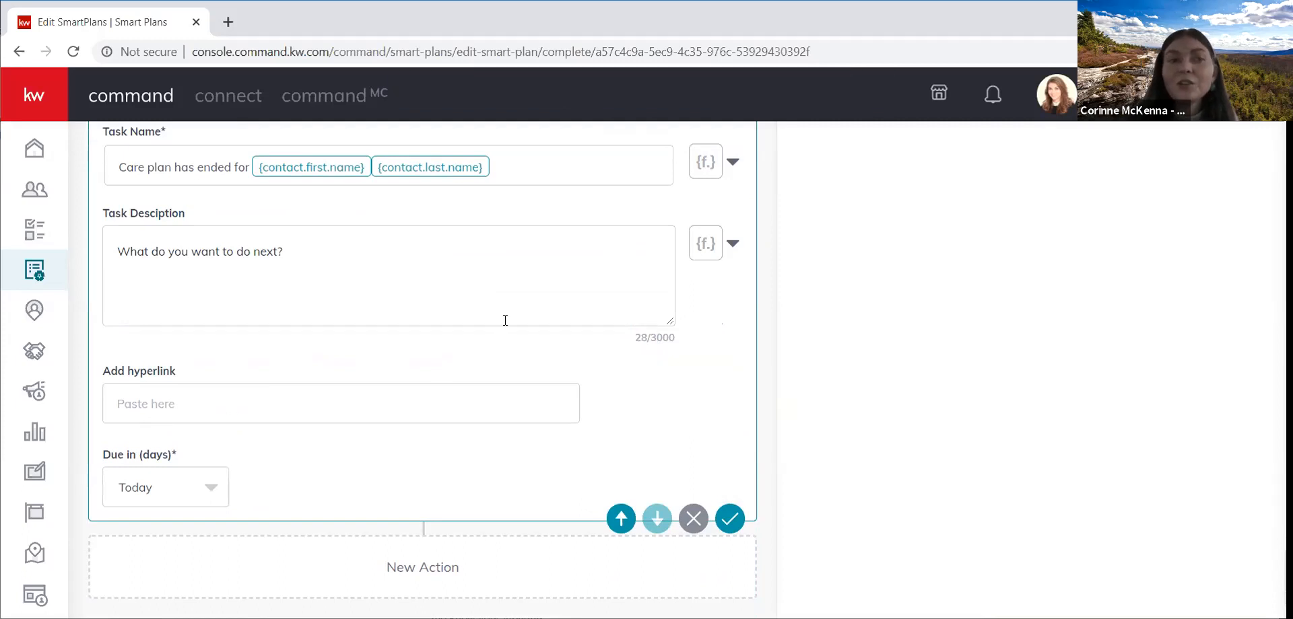
Go back through the Millennial Care Plan from its last step to the plan header and step #1
{"action": "scroll", "coordinate": [505, 320], "scroll_direction": "down", "scroll_amount": 3}
{"action": "scroll", "coordinate": [505, 320], "scroll_direction": "up", "scroll_amount": 15}
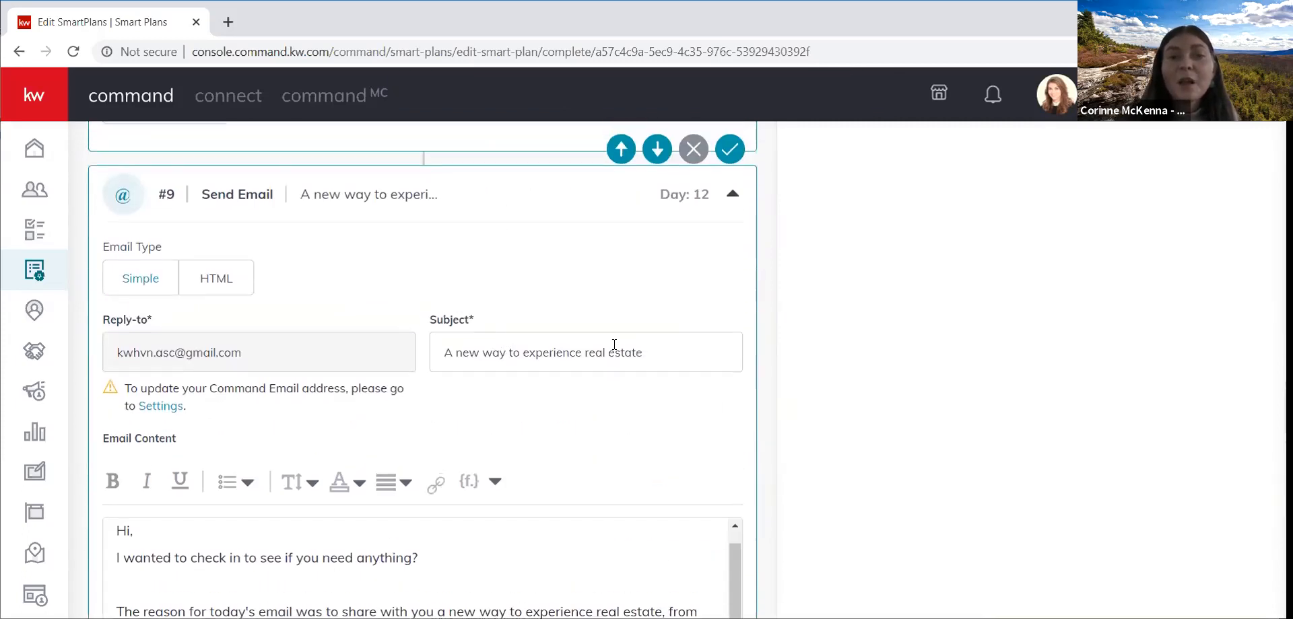
{"action": "scroll", "coordinate": [614, 347], "scroll_direction": "up", "scroll_amount": 18}
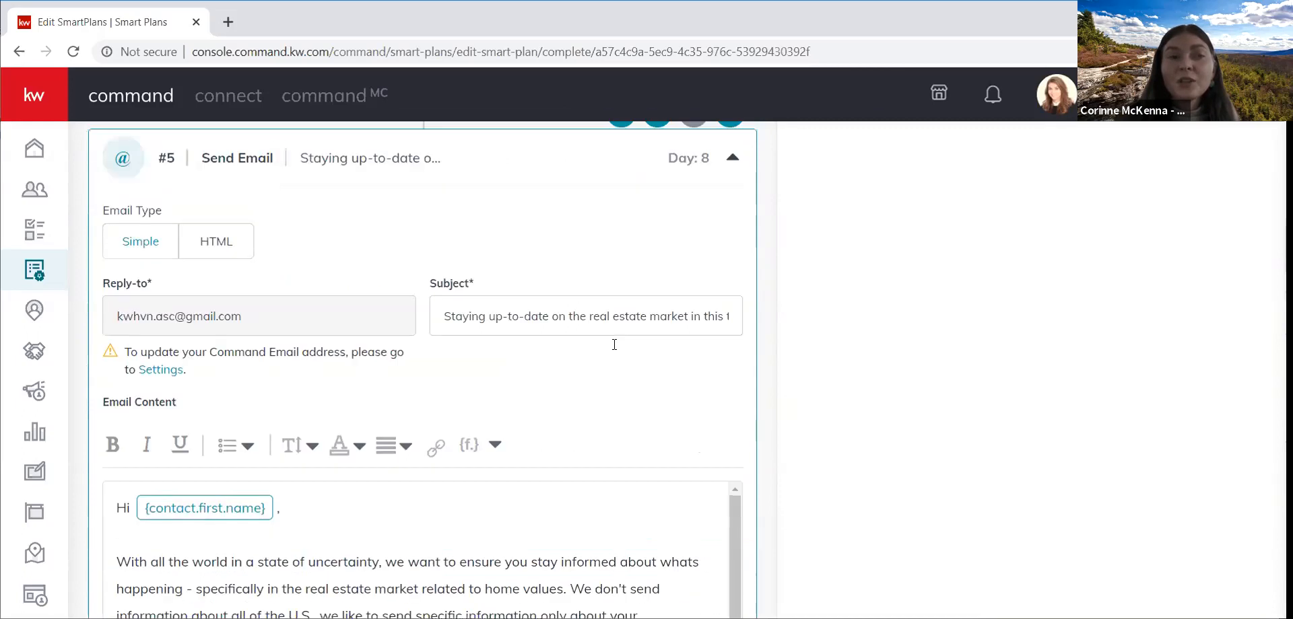
{"action": "scroll", "coordinate": [614, 345], "scroll_direction": "up", "scroll_amount": 12}
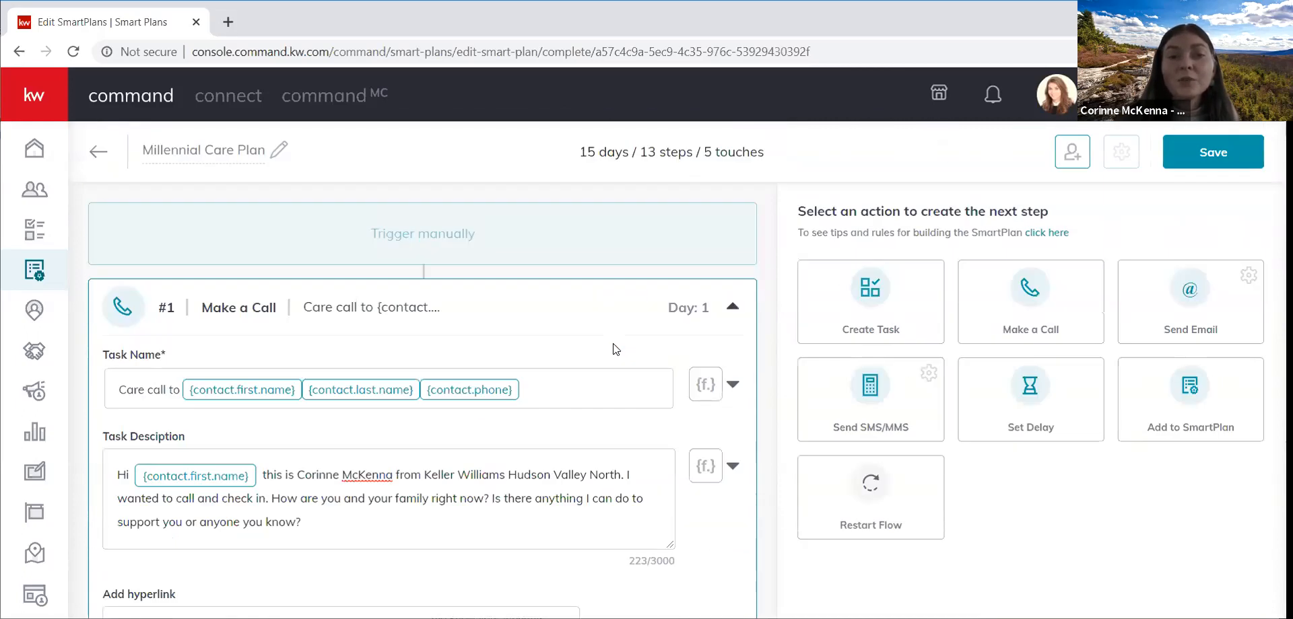